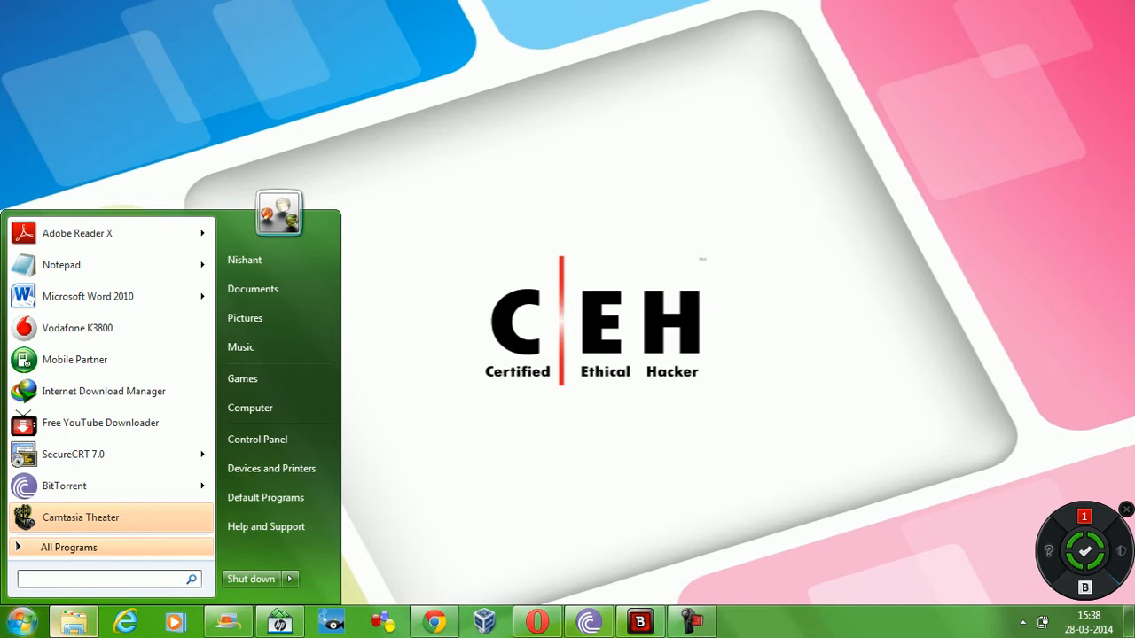
# - Launch Cisco Packet Tracer and maximize its window
pyautogui.write('pac')
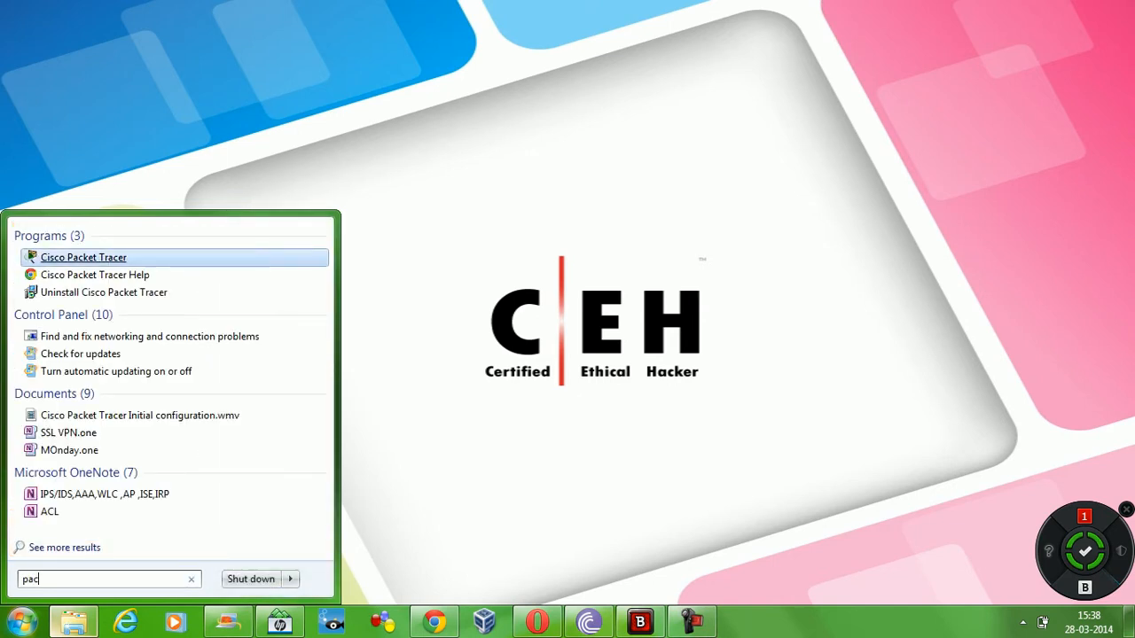
pyautogui.press('Return')
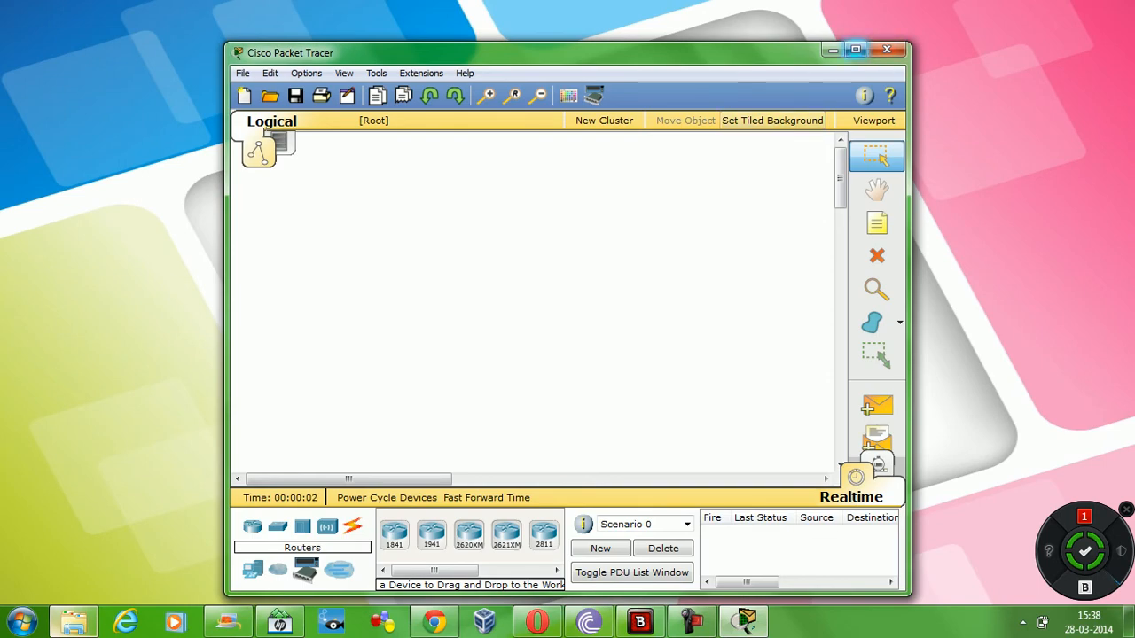
pyautogui.click(856, 49)
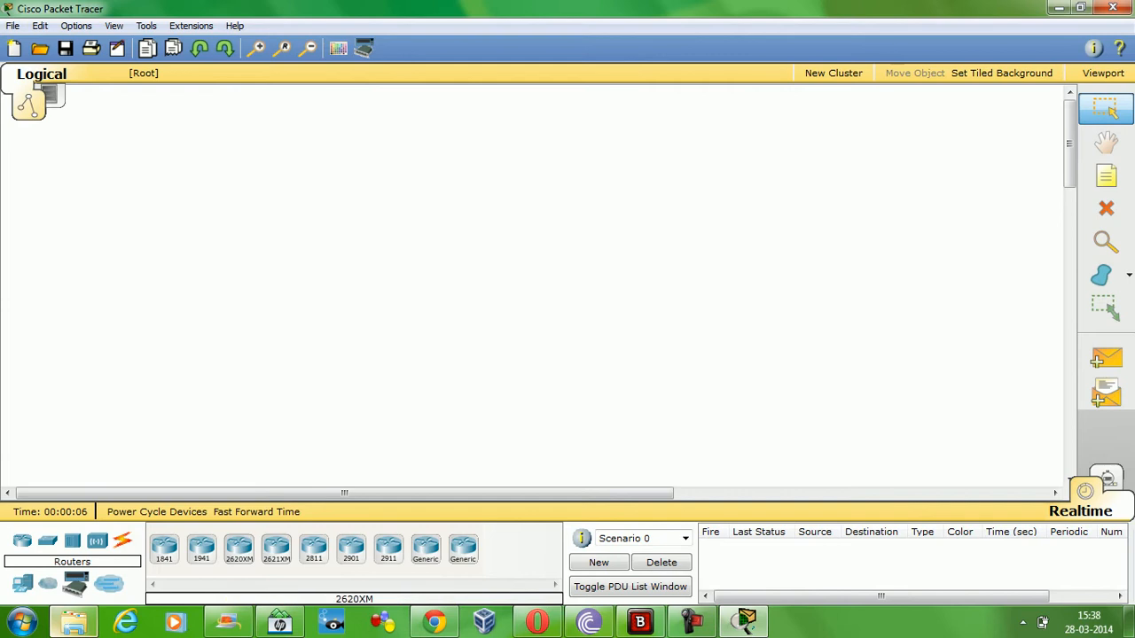
# - Place two 2620XM routers in the upper half of the logical workspace, far apart from each other
pyautogui.click(238, 548)
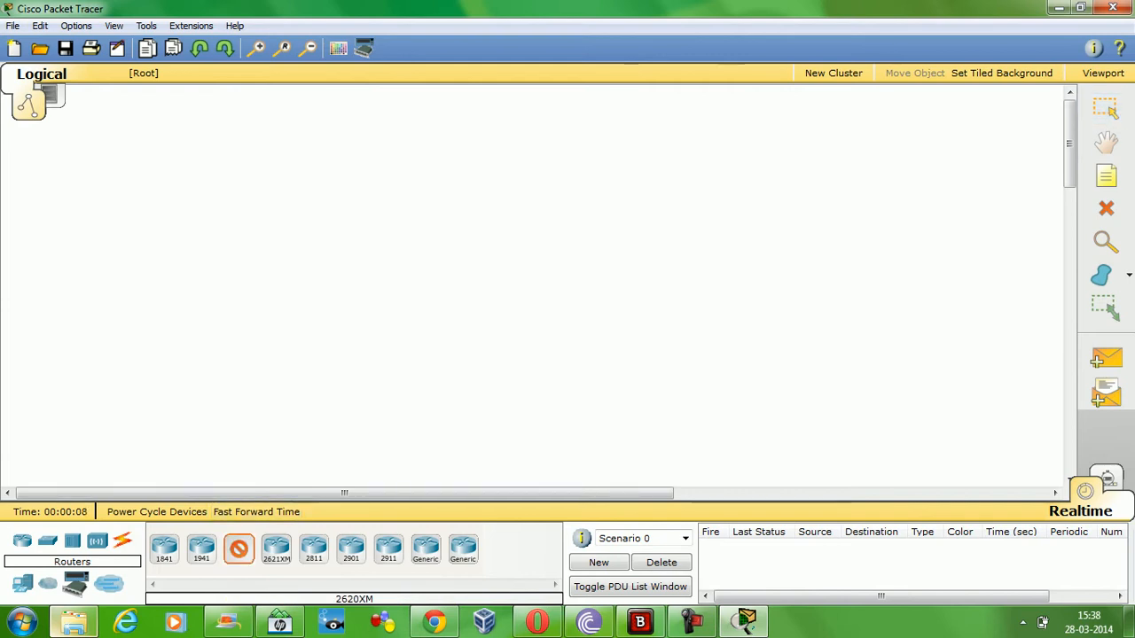
pyautogui.click(194, 228)
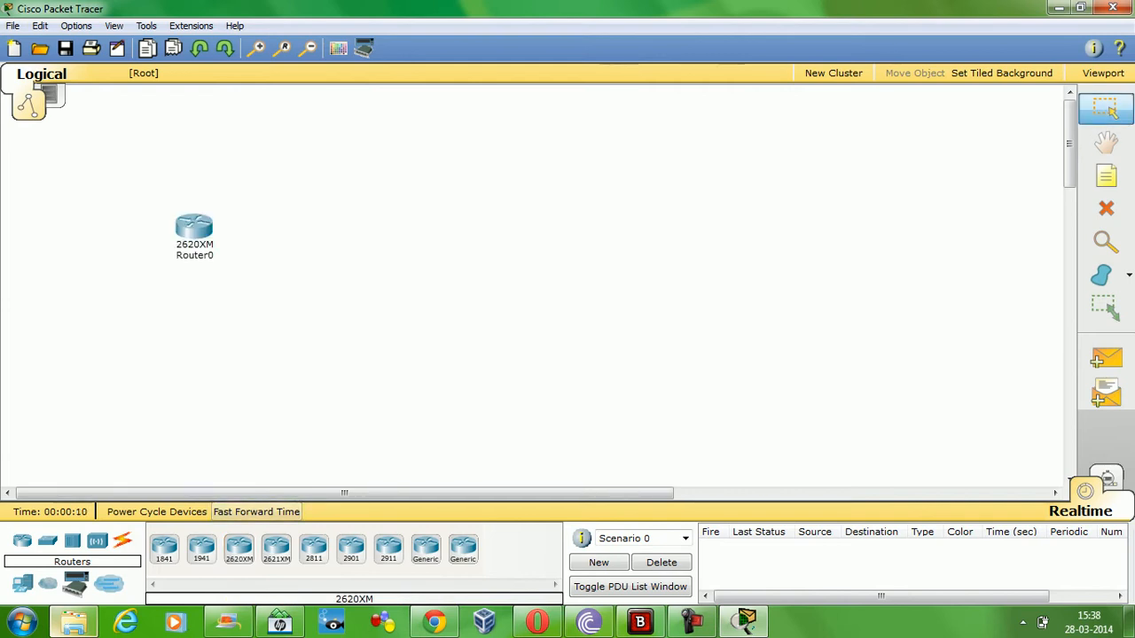
pyautogui.click(238, 547)
pyautogui.click(747, 219)
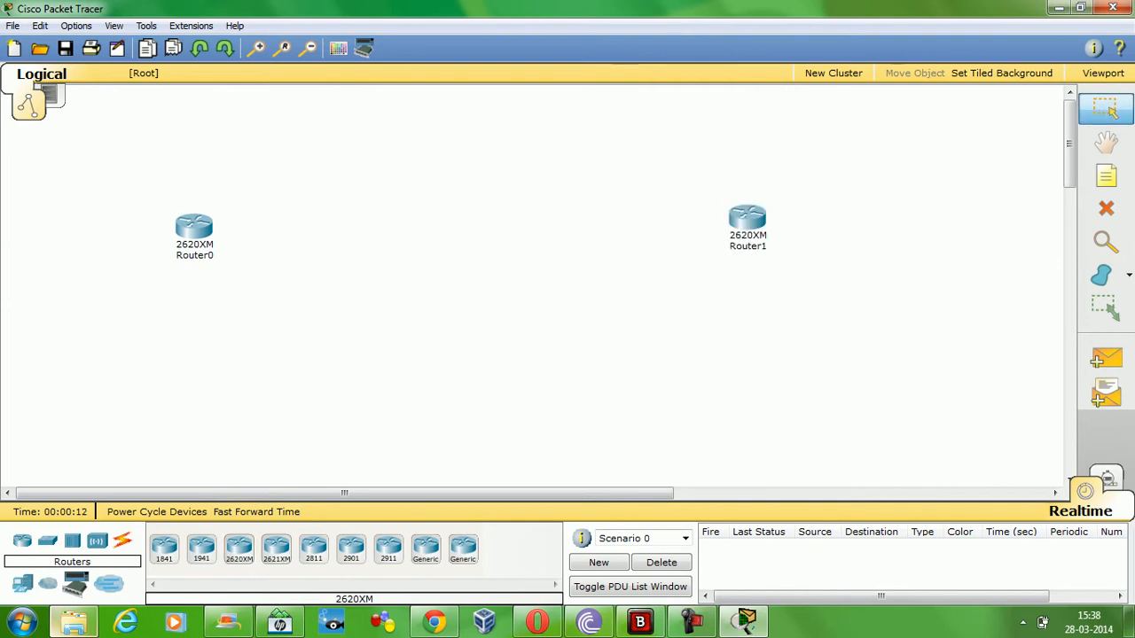
pyautogui.click(194, 229)
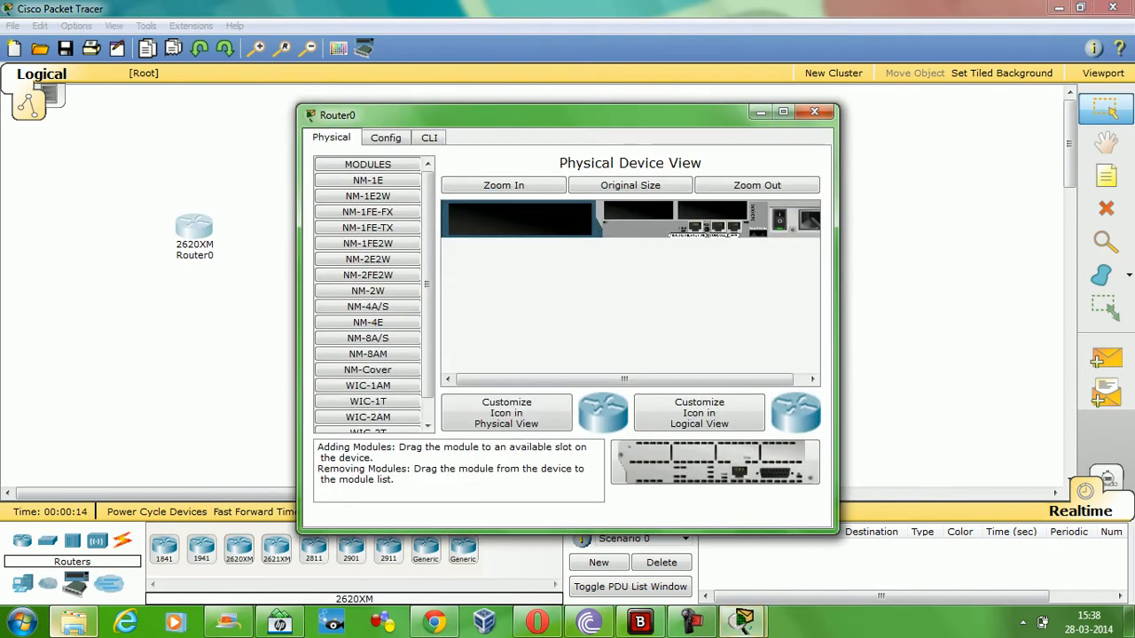
pyautogui.click(814, 111)
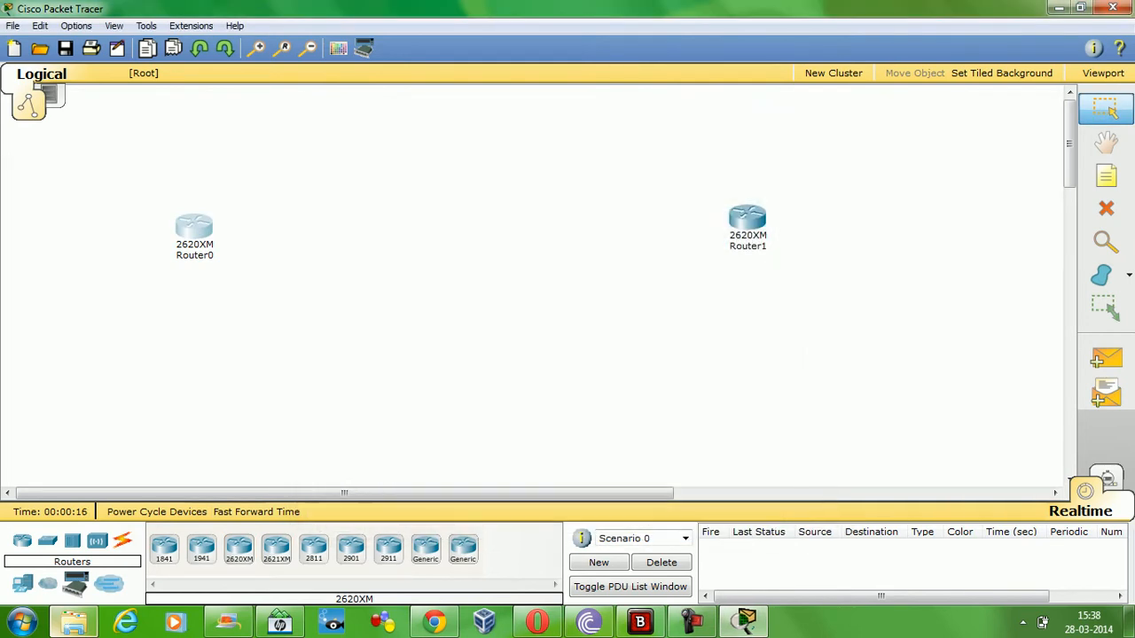
# - Rename Router0 to delhi and Router1 to mumbai, and nudge the delhi router slightly upward
pyautogui.click(194, 255)
pyautogui.hotkey('ctrl', 'a')
pyautogui.write('d')
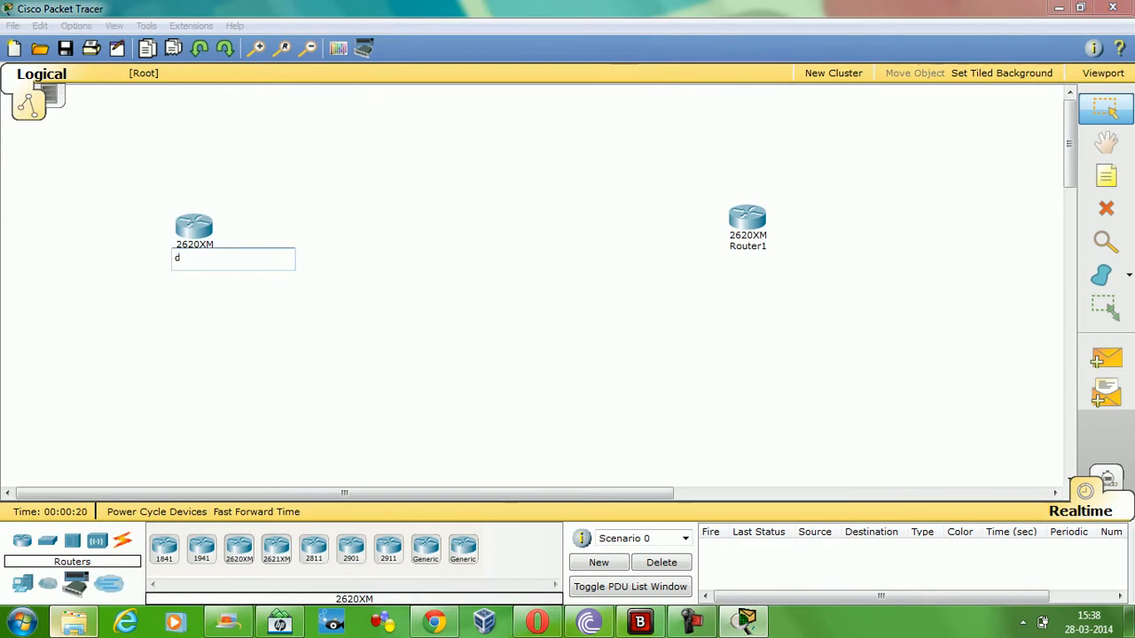
pyautogui.write('elhi')
pyautogui.click(747, 246)
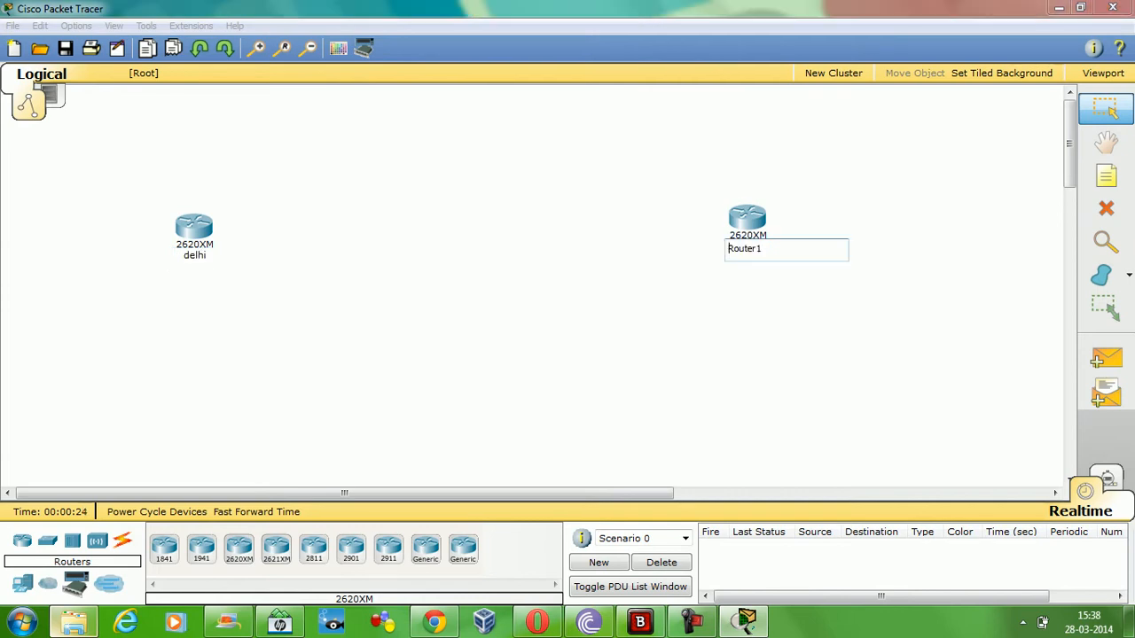
pyautogui.hotkey('ctrl', 'a')
pyautogui.write('mumbai')
pyautogui.press('Return')
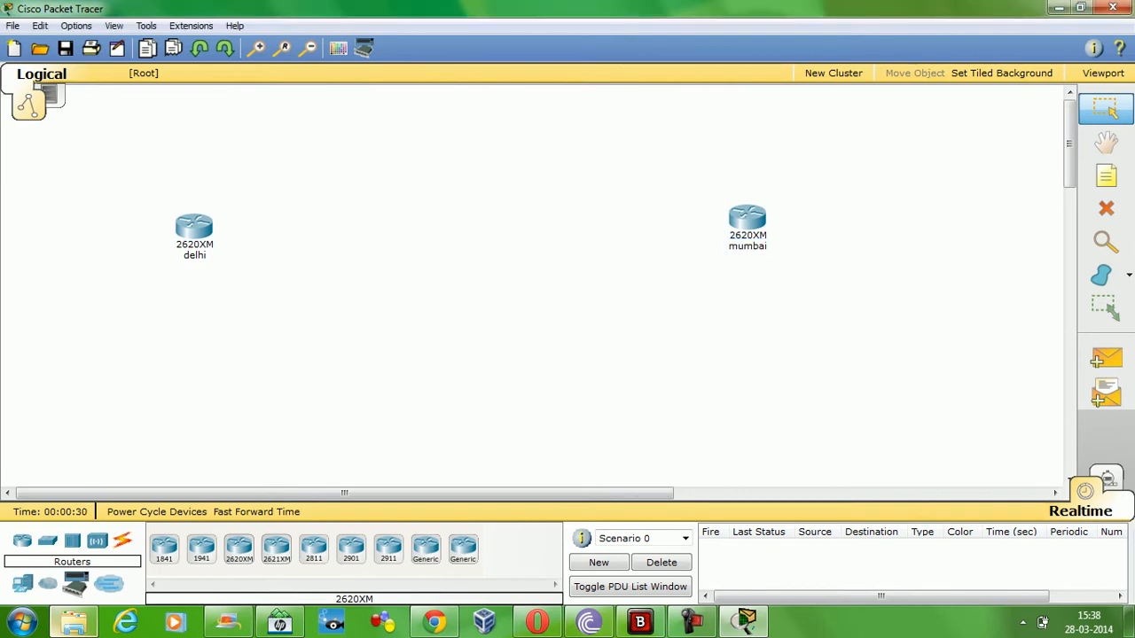
pyautogui.moveTo(194, 226); pyautogui.dragTo(199, 216)
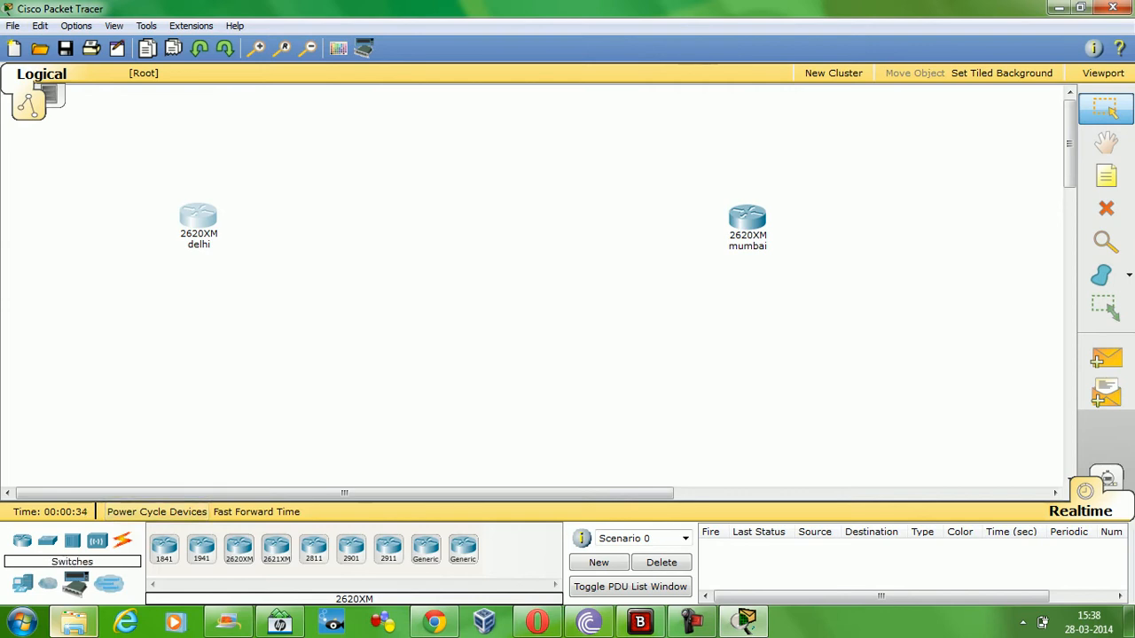
# - Add two 2960 switches, one below the delhi router and one below the mumbai router
pyautogui.click(48, 541)
pyautogui.click(238, 548)
pyautogui.click(125, 321)
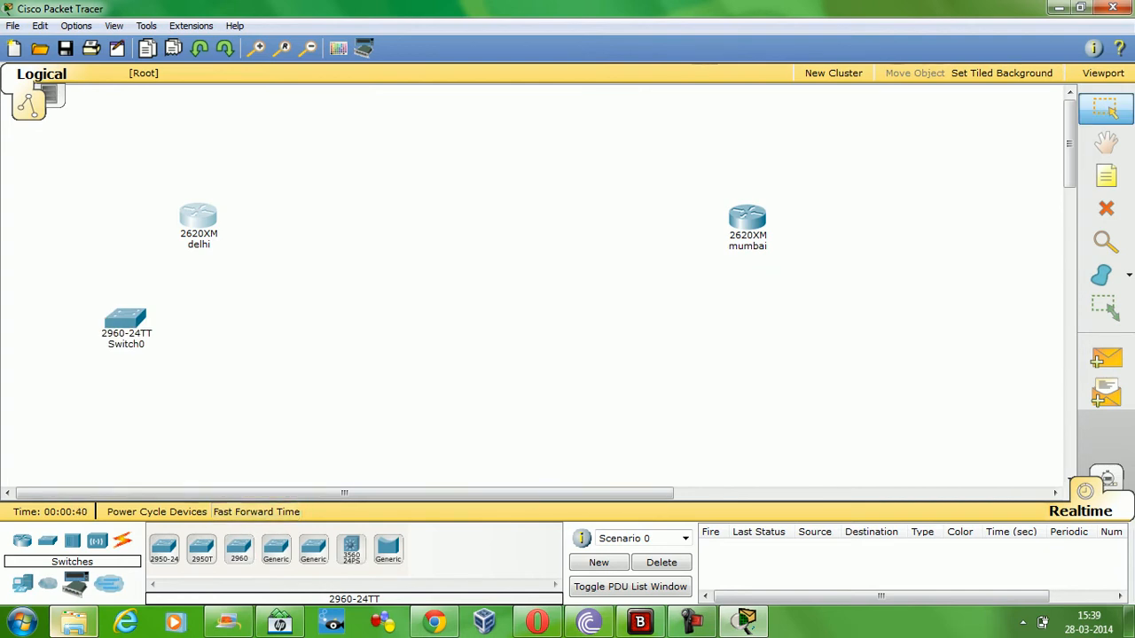
pyautogui.moveTo(239, 549); pyautogui.dragTo(762, 311)
pyautogui.click(763, 310)
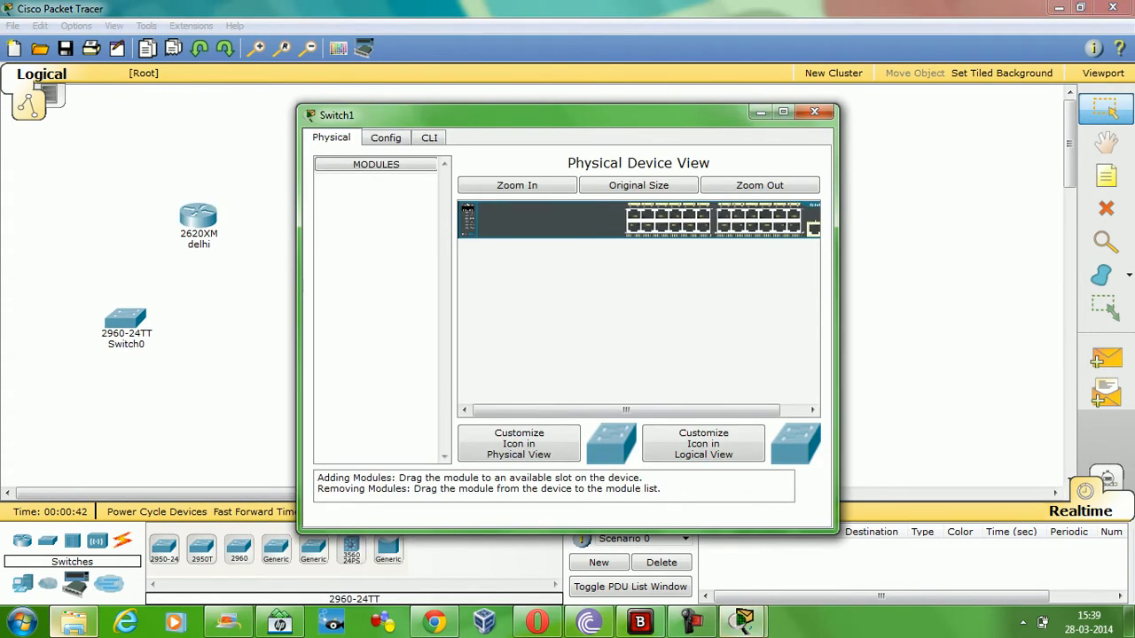
pyautogui.click(826, 112)
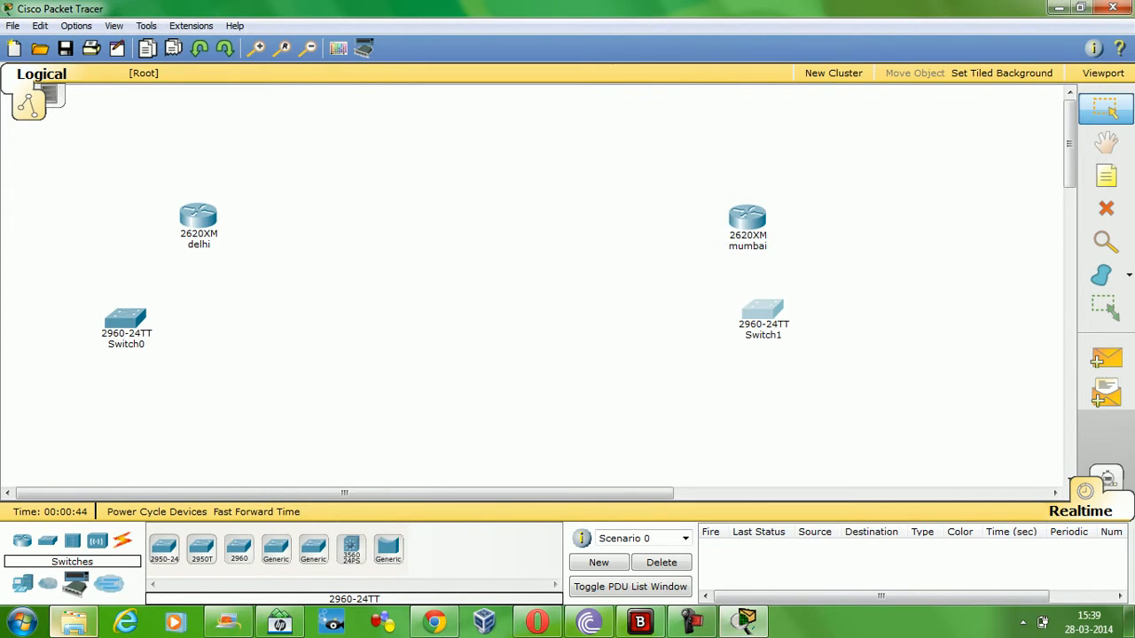
pyautogui.moveTo(763, 311); pyautogui.dragTo(804, 324)
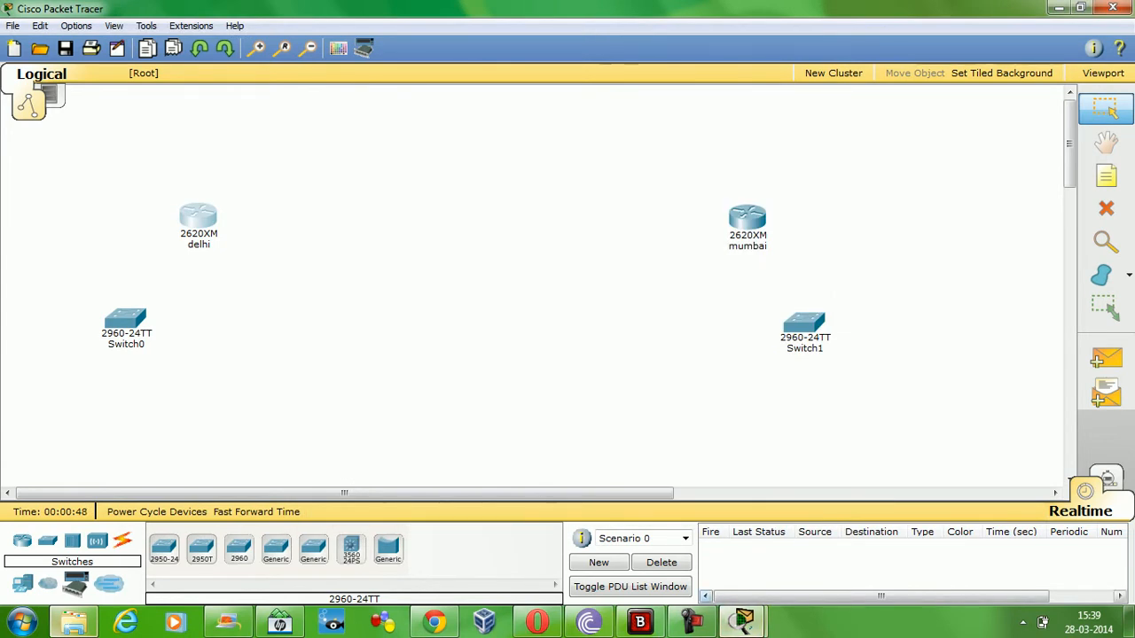
# - Install a WIC-2T serial module in slot W0 of the delhi router, toggling its power for the change
pyautogui.click(743, 621)
pyautogui.click(832, 535)
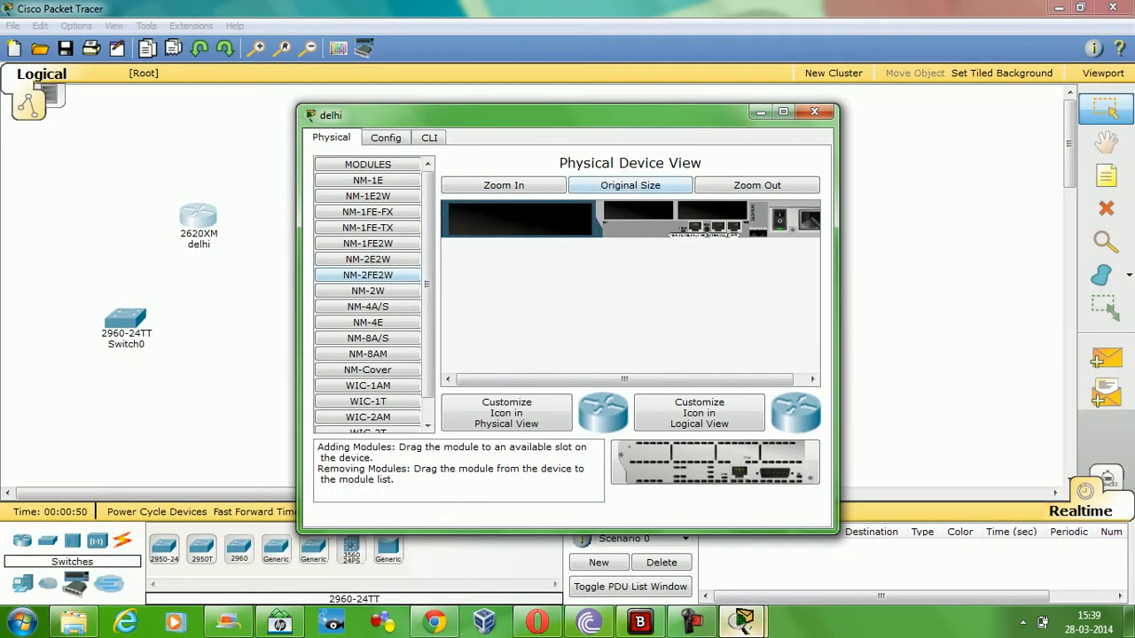
pyautogui.click(782, 111)
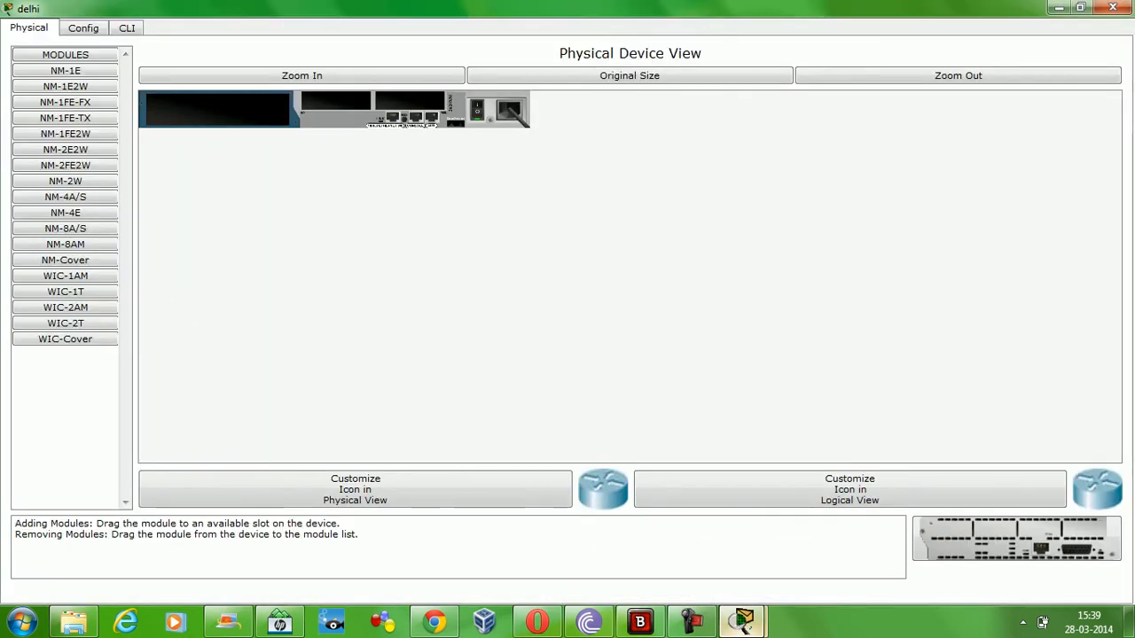
pyautogui.click(301, 75)
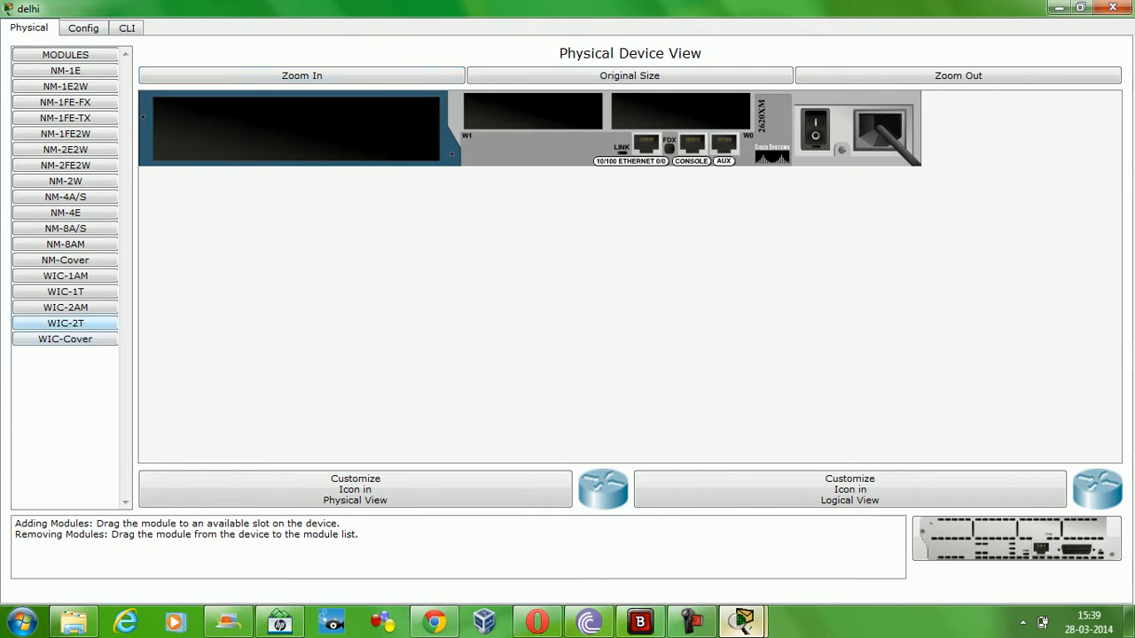
pyautogui.click(65, 324)
pyautogui.click(66, 292)
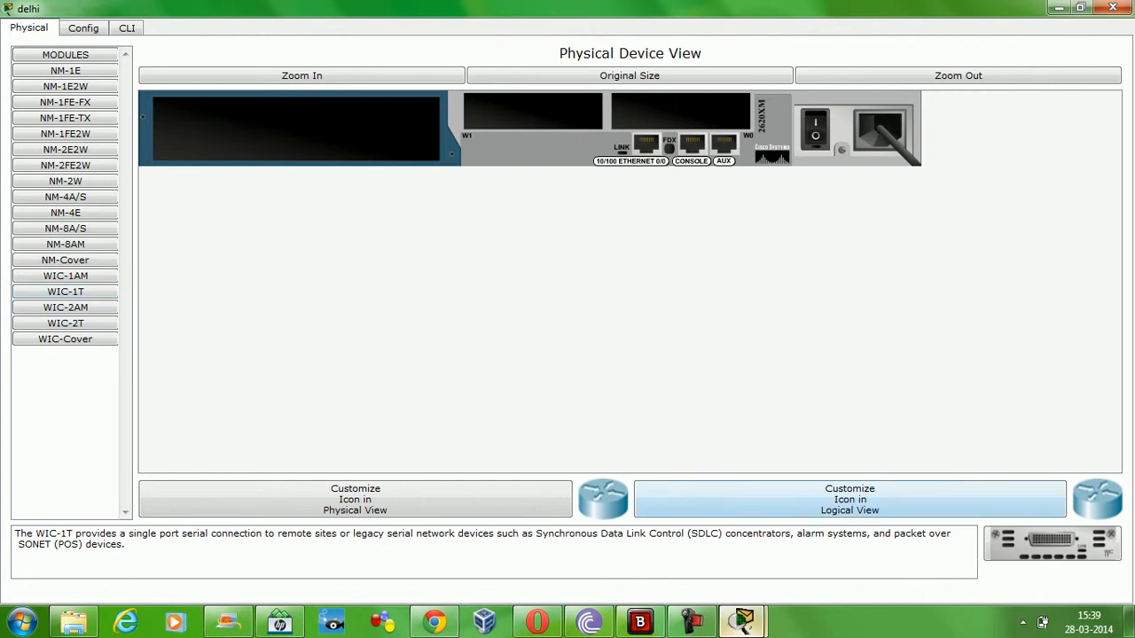
pyautogui.click(65, 323)
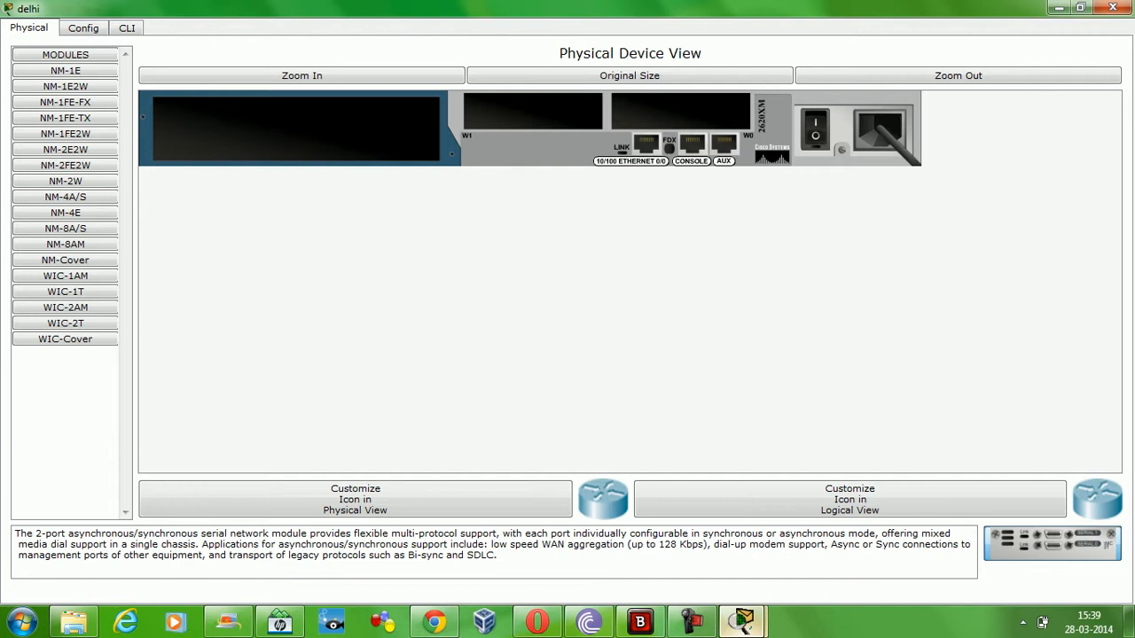
pyautogui.moveTo(1052, 543); pyautogui.dragTo(693, 119)
pyautogui.click(814, 129)
pyautogui.click(1113, 7)
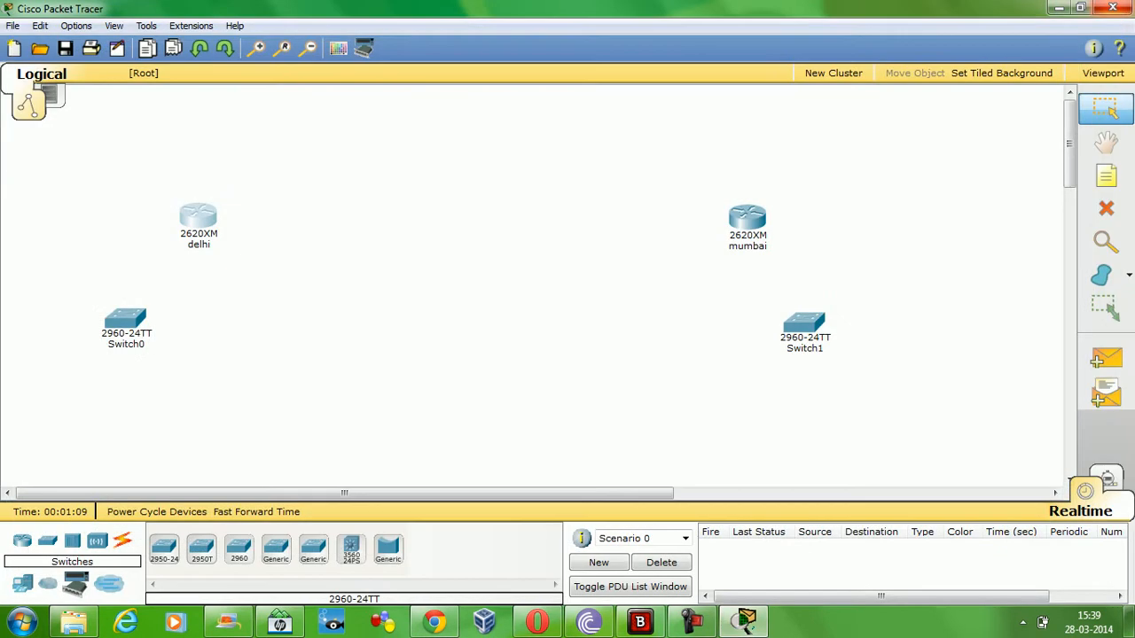
# - With the power off, install a WIC-2T module in slot W0 of the mumbai router and restore its power
pyautogui.click(748, 220)
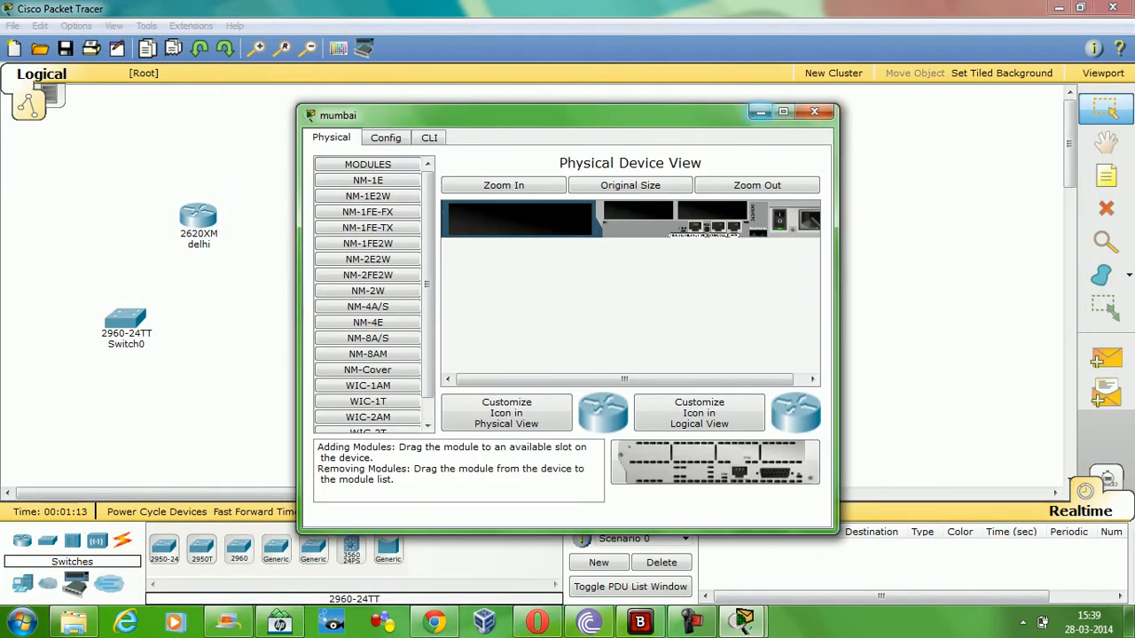
pyautogui.click(779, 220)
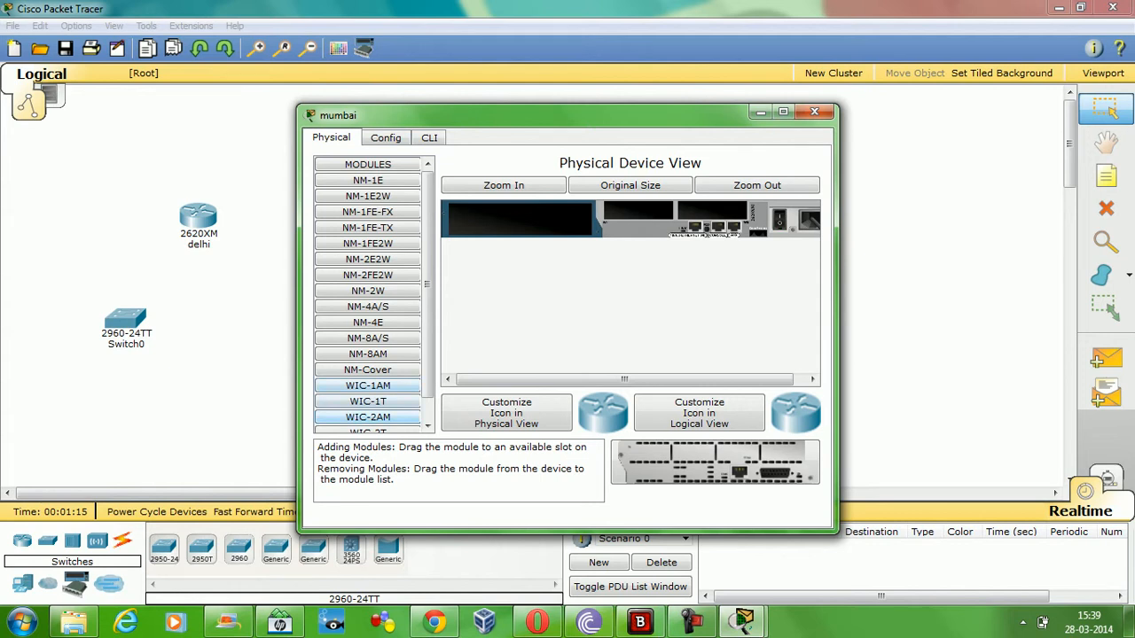
pyautogui.click(367, 431)
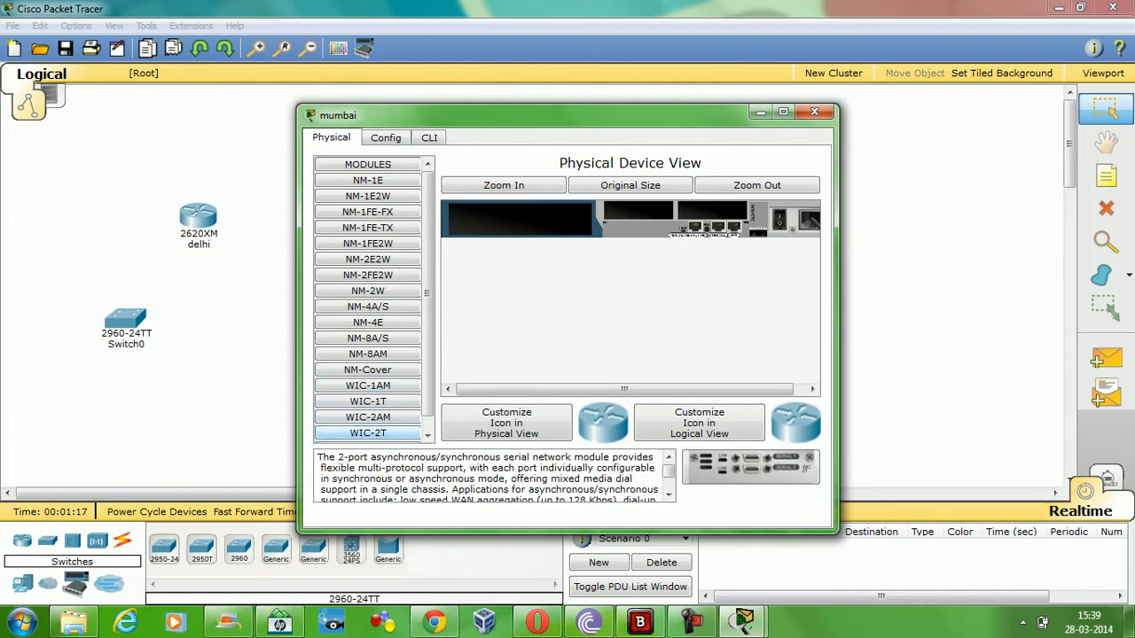
pyautogui.moveTo(367, 433); pyautogui.dragTo(713, 210)
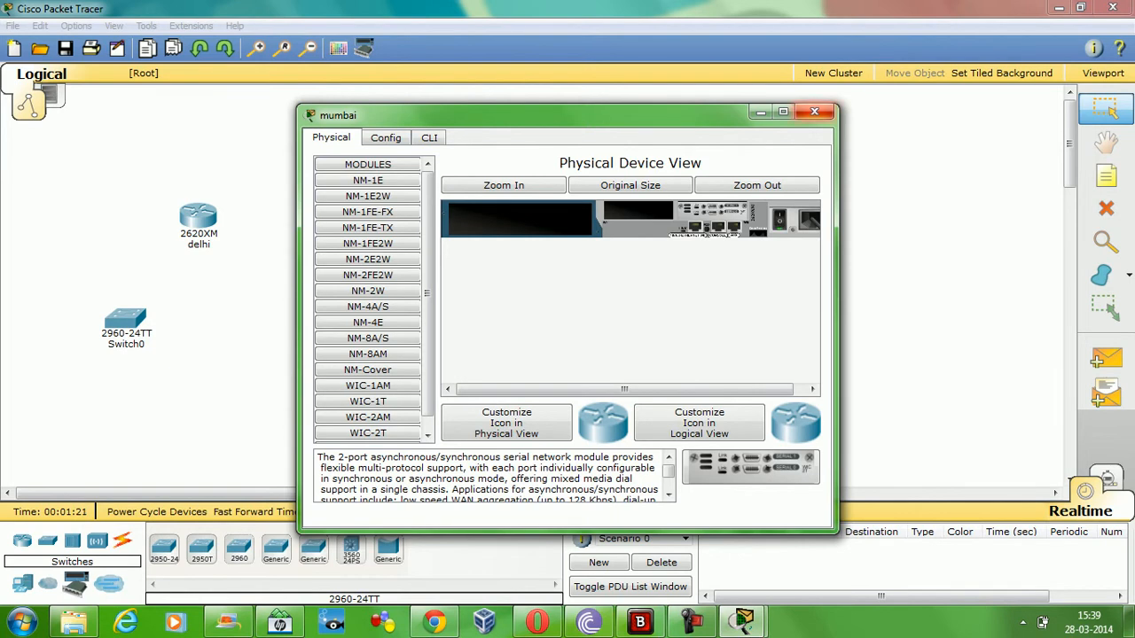
pyautogui.click(813, 112)
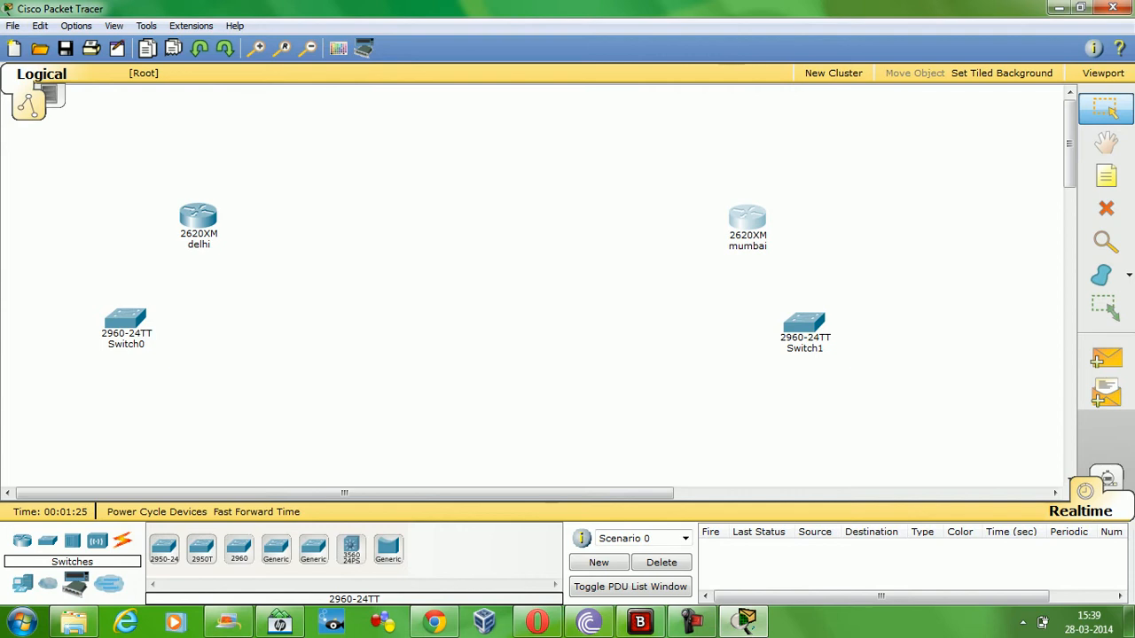
# - Add two generic laptops, one below the switch on the delhi side and one below the switch on the mumbai side
pyautogui.click(23, 584)
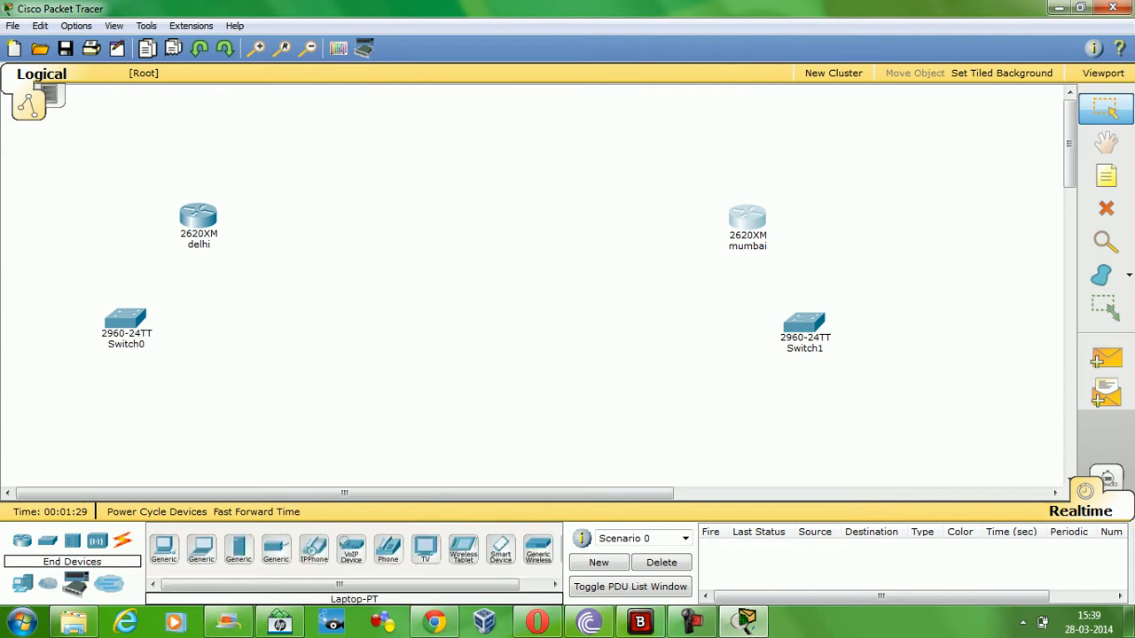
pyautogui.moveTo(201, 549); pyautogui.dragTo(217, 414)
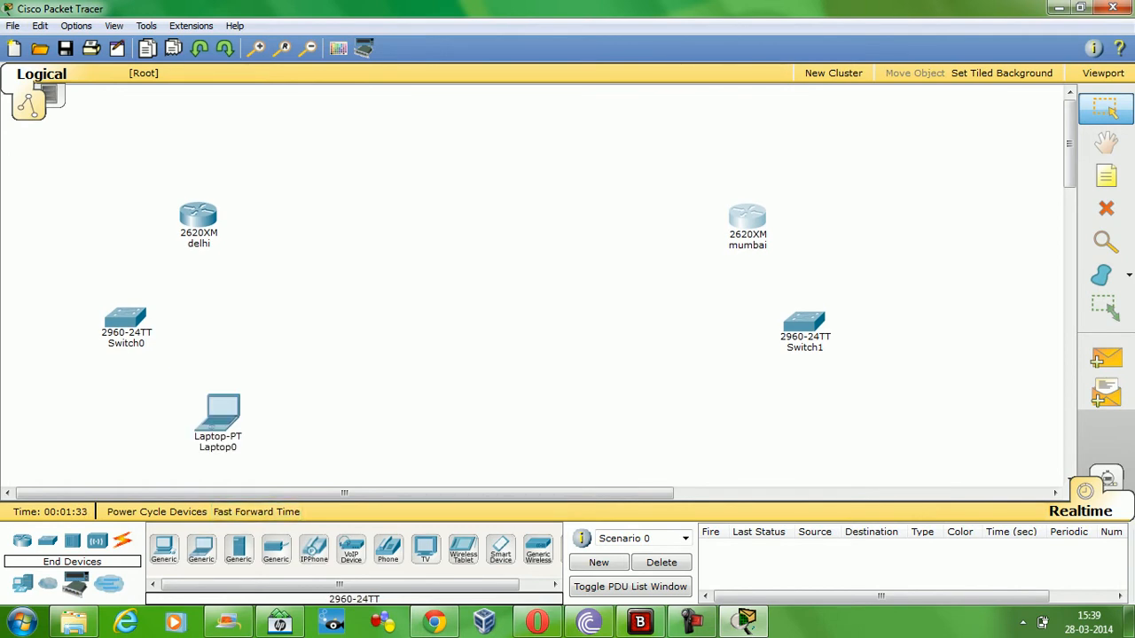
pyautogui.moveTo(202, 548); pyautogui.dragTo(654, 395)
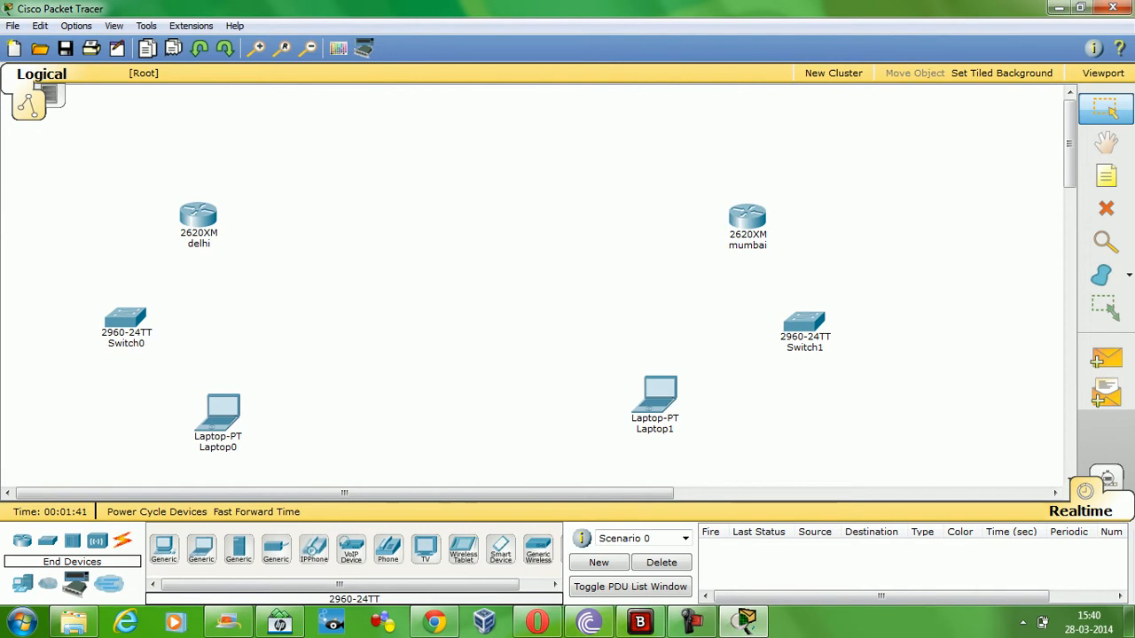
pyautogui.moveTo(282, 149); pyautogui.dragTo(1, 467)
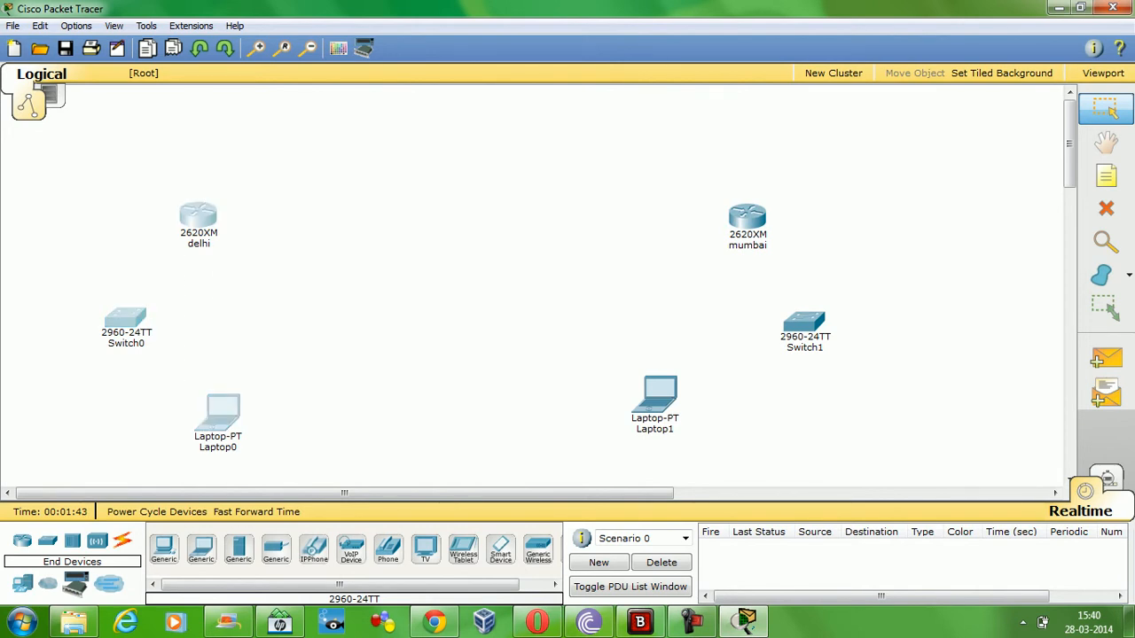
pyautogui.moveTo(557, 159); pyautogui.dragTo(977, 488)
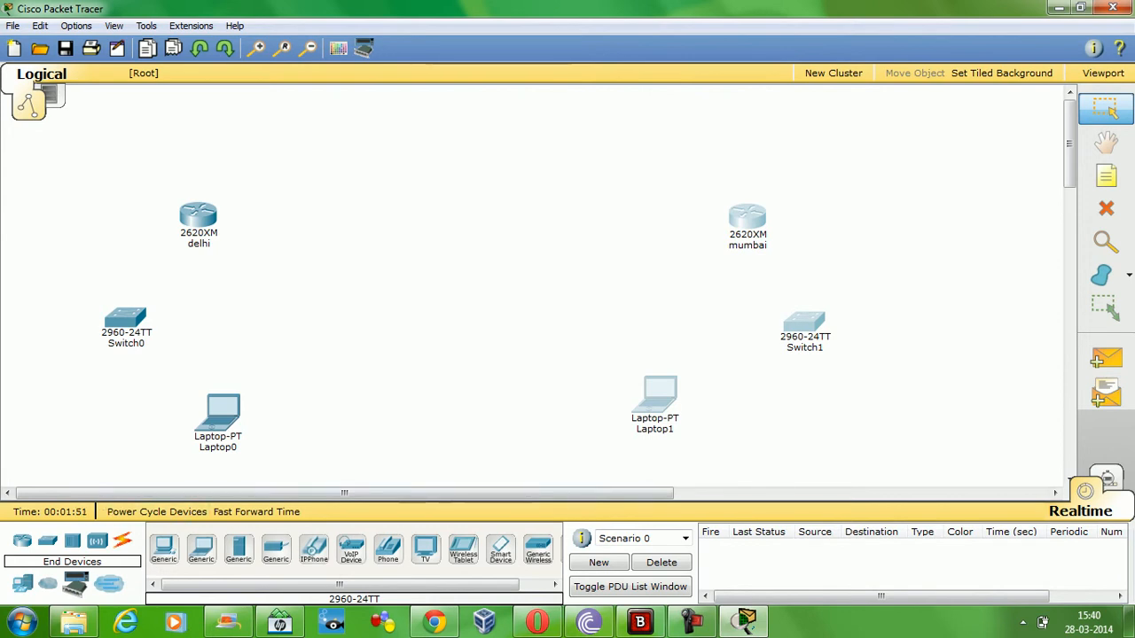
pyautogui.moveTo(126, 319)
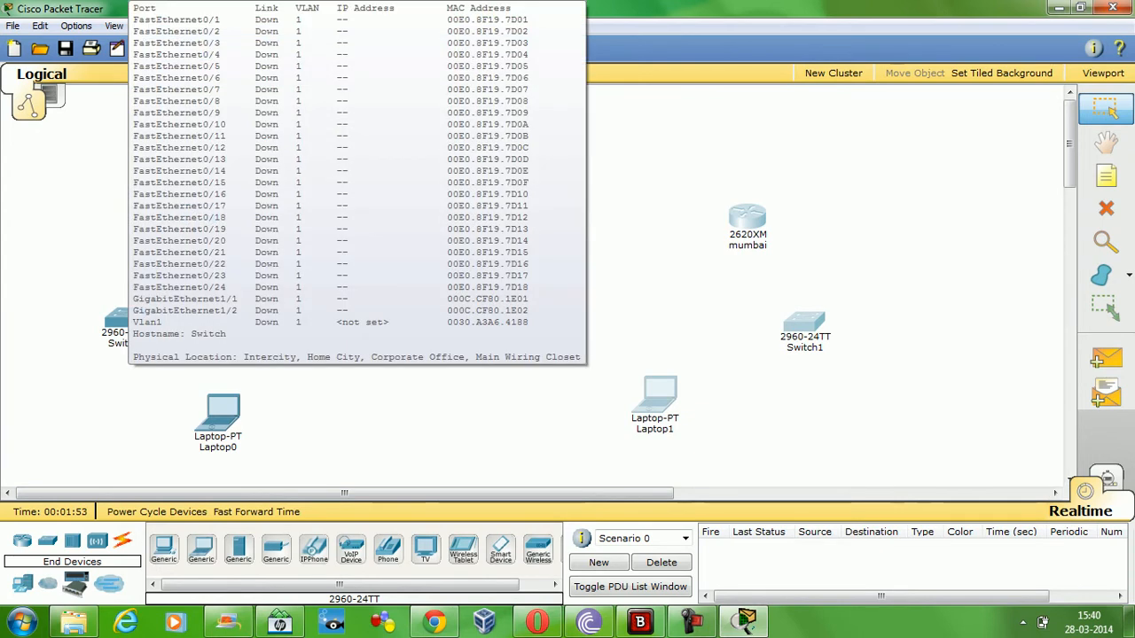
# - Connect Serial0/0 of the delhi router to Serial0/0 of the mumbai router with a Serial DCE cable, and move both routers roughly level
pyautogui.click(122, 540)
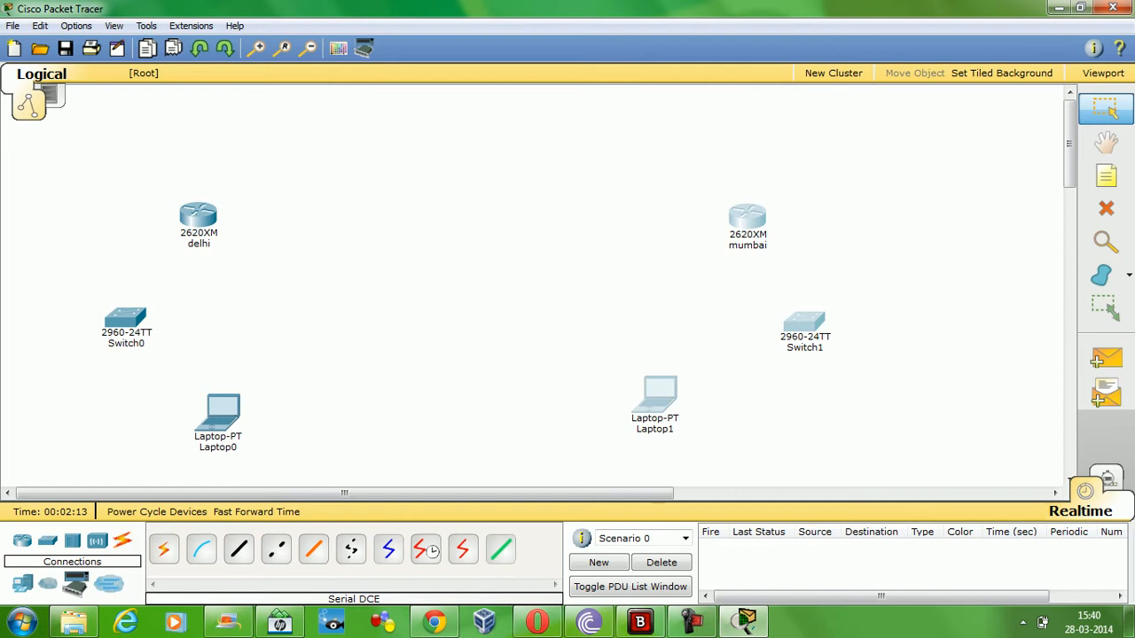
pyautogui.click(425, 550)
pyautogui.click(198, 217)
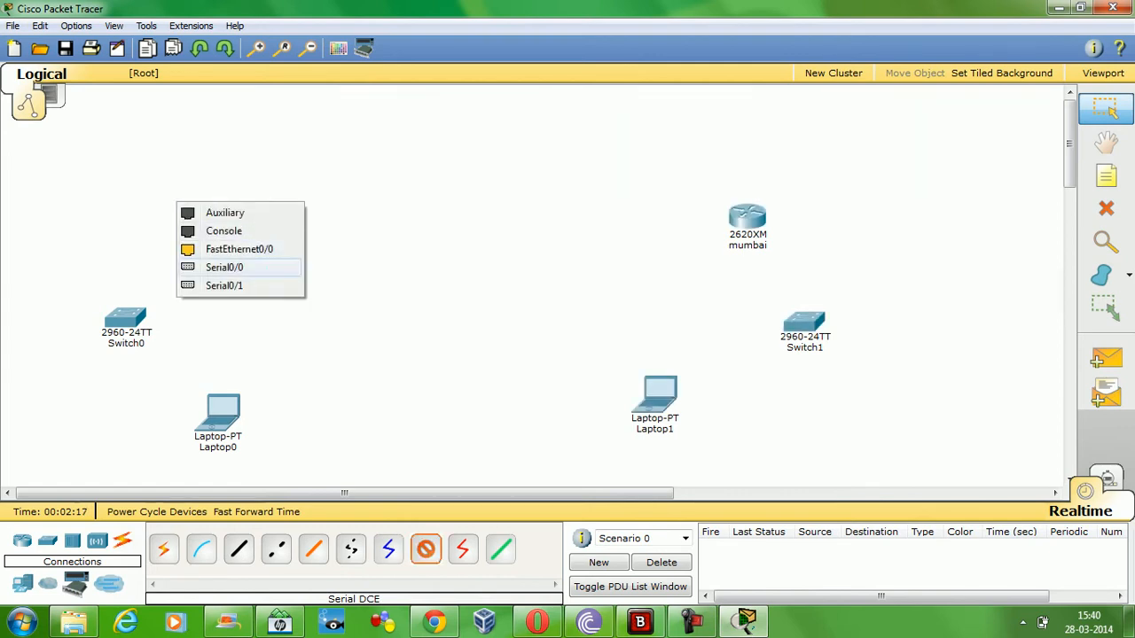
pyautogui.click(224, 267)
pyautogui.click(747, 217)
pyautogui.click(740, 216)
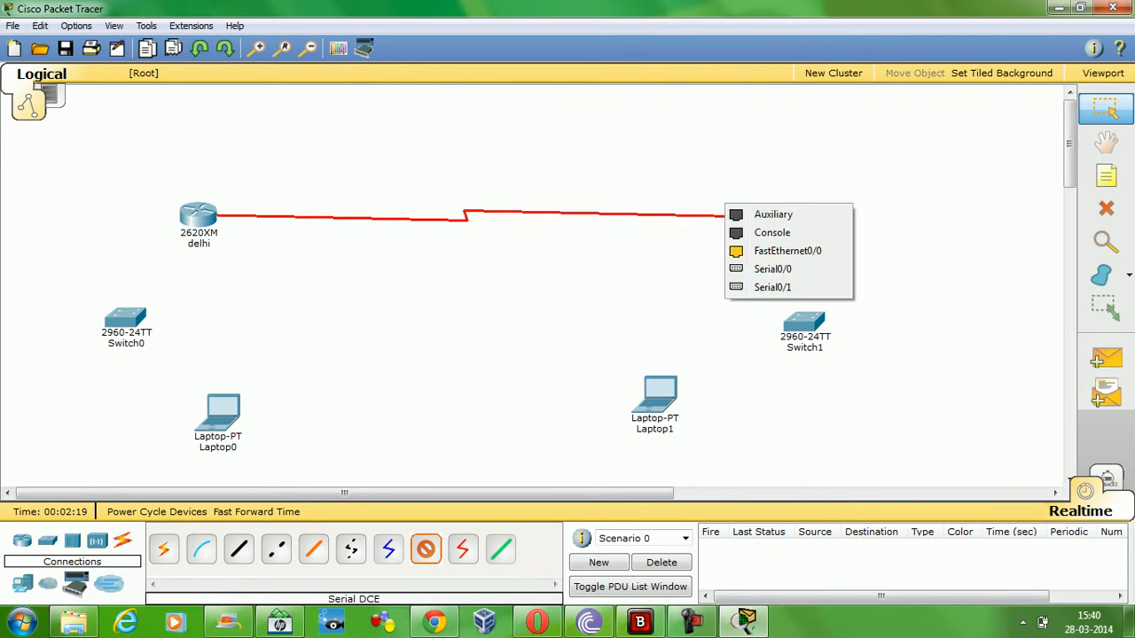
pyautogui.click(772, 269)
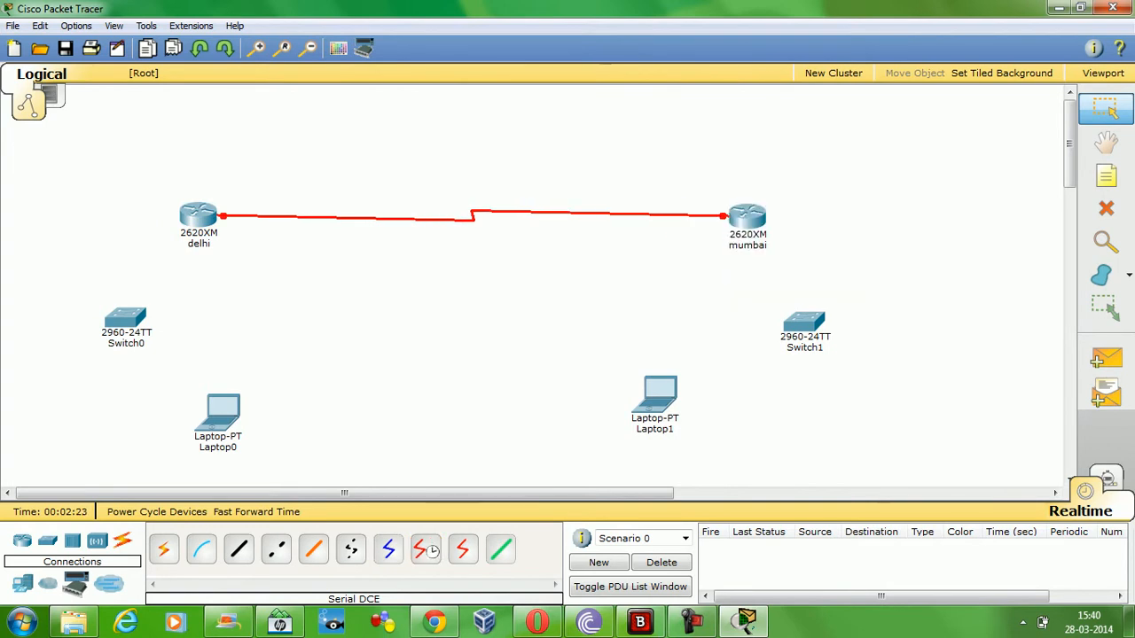
pyautogui.moveTo(748, 215); pyautogui.dragTo(781, 203)
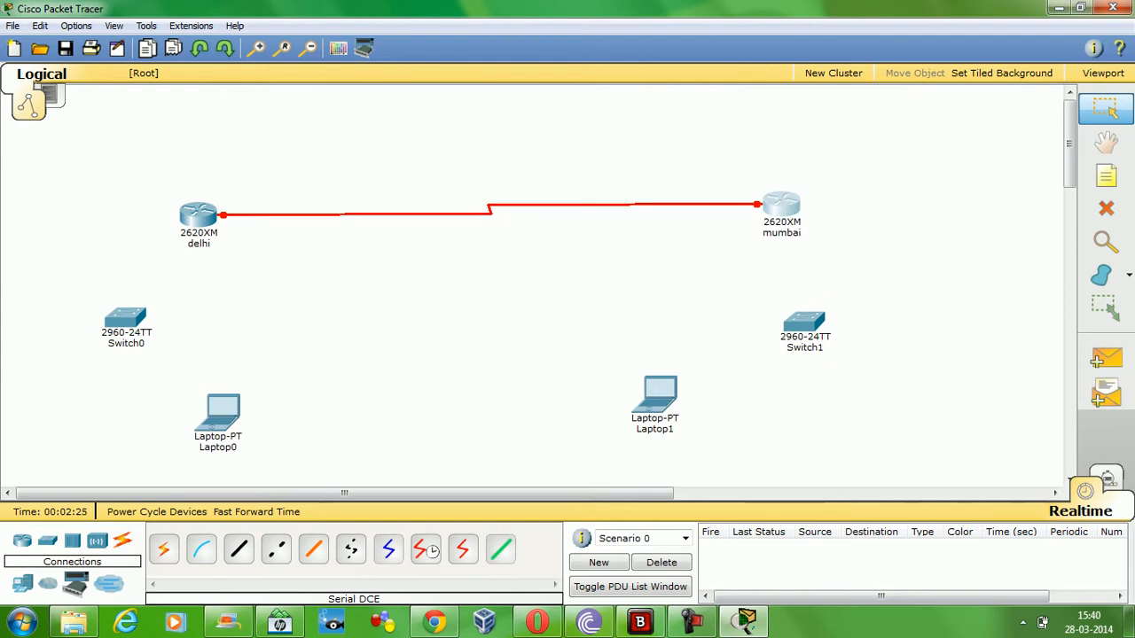
pyautogui.moveTo(199, 215); pyautogui.dragTo(199, 206)
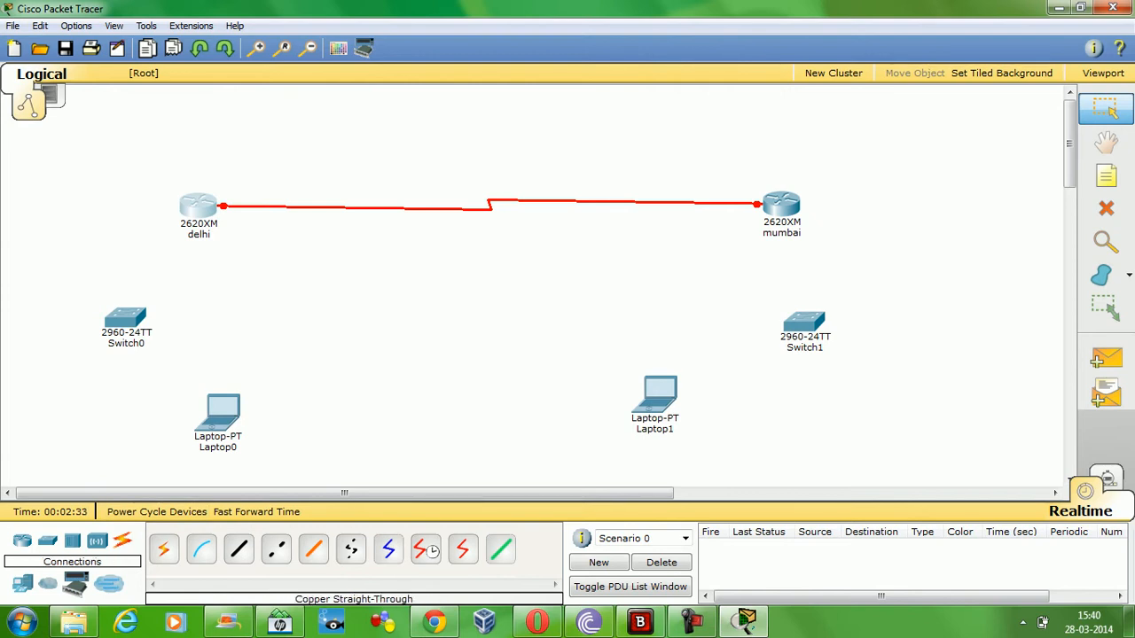
# - Connect the delhi router's FastEthernet0/0 to FastEthernet0/1 of Switch0 with a copper straight-through cable
pyautogui.click(240, 549)
pyautogui.click(186, 200)
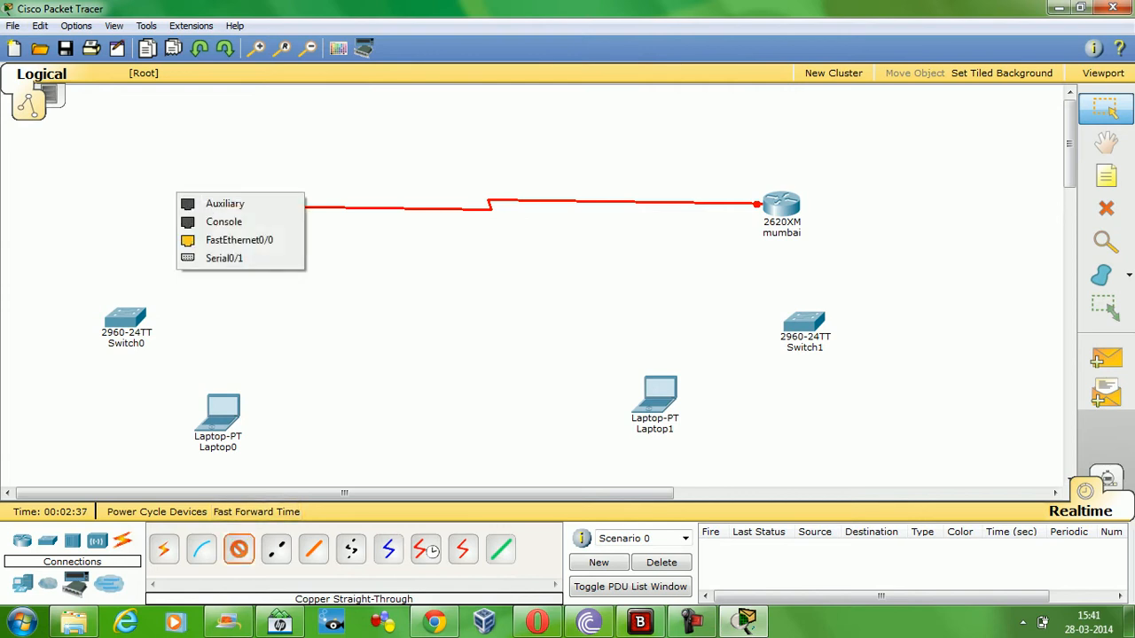
pyautogui.click(239, 240)
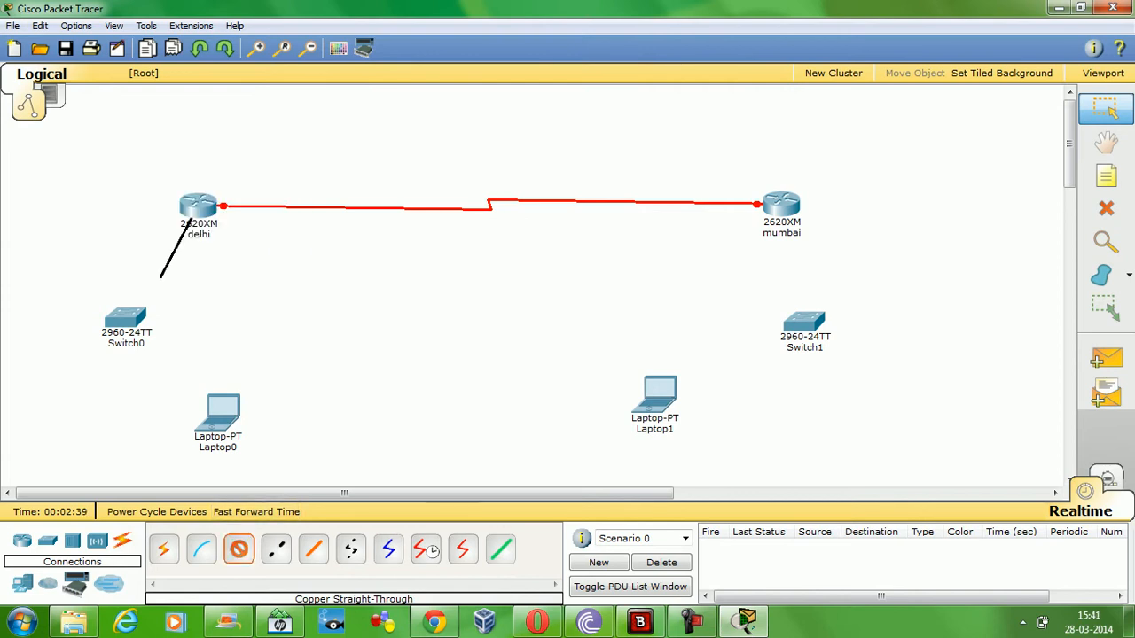
pyautogui.click(128, 321)
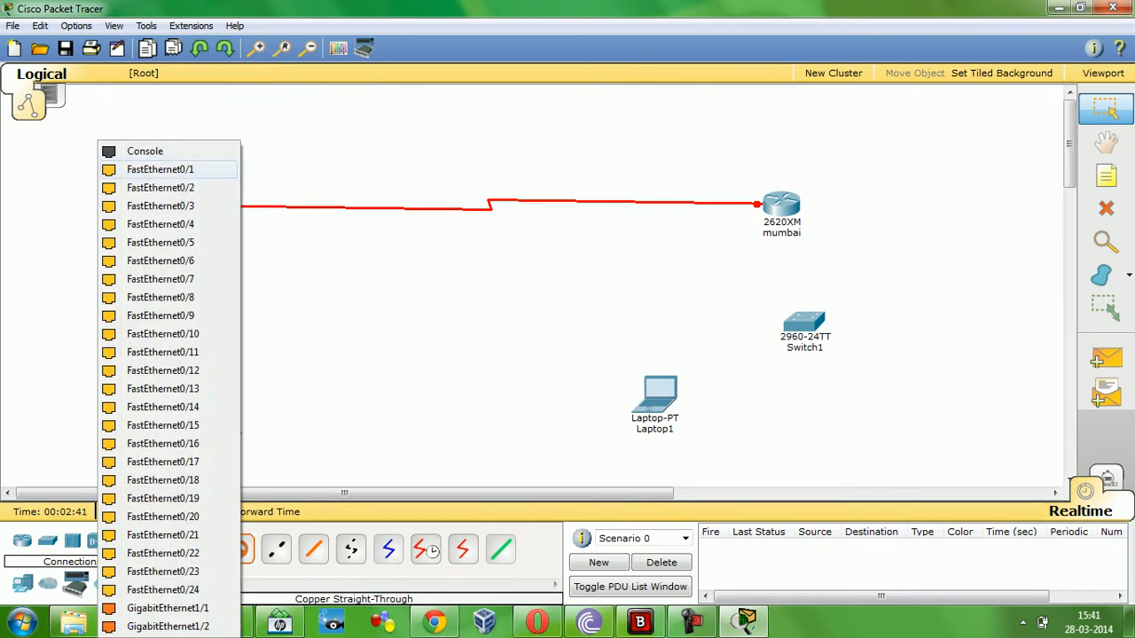
pyautogui.click(160, 169)
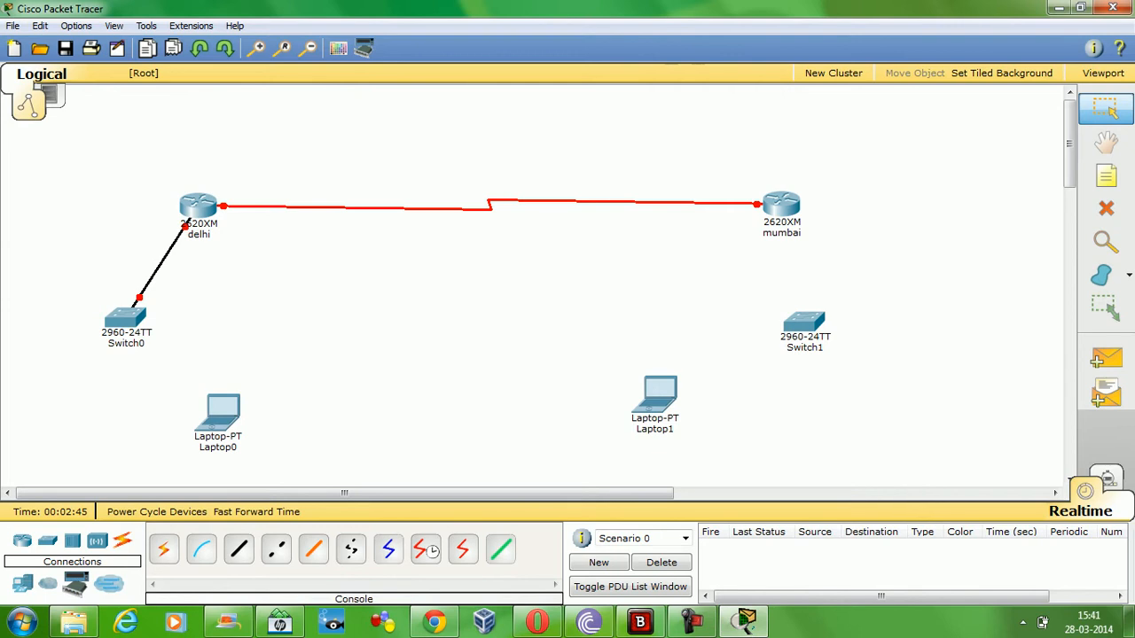
# - Connect FastEthernet0/2 of Switch0 to FastEthernet0 of Laptop0 with a copper straight-through cable
pyautogui.moveTo(130, 319)
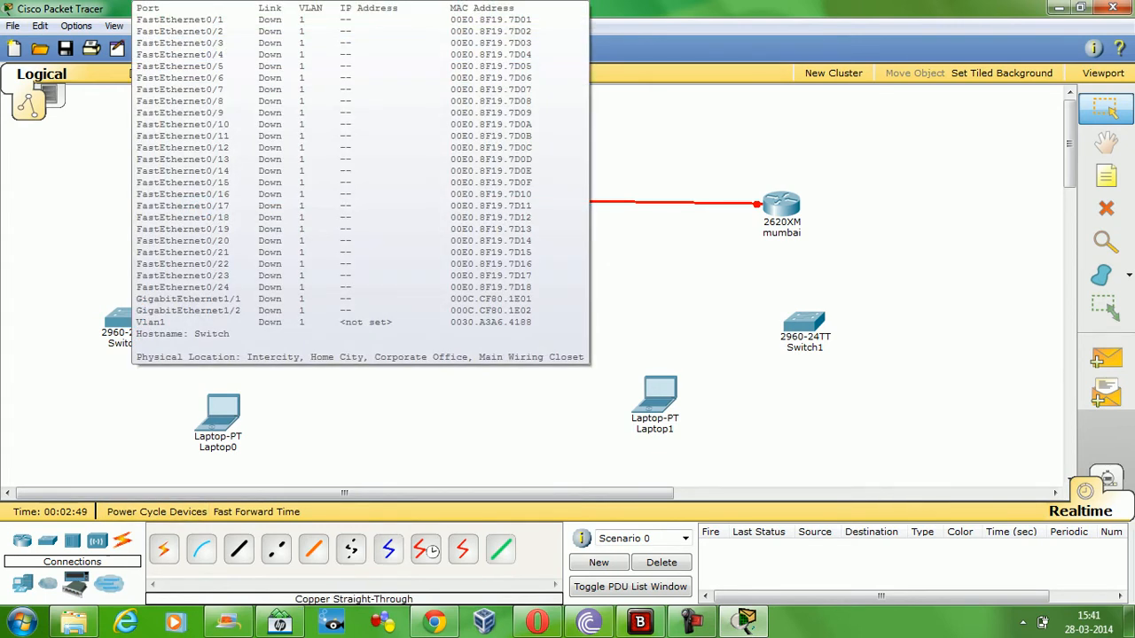
pyautogui.click(239, 549)
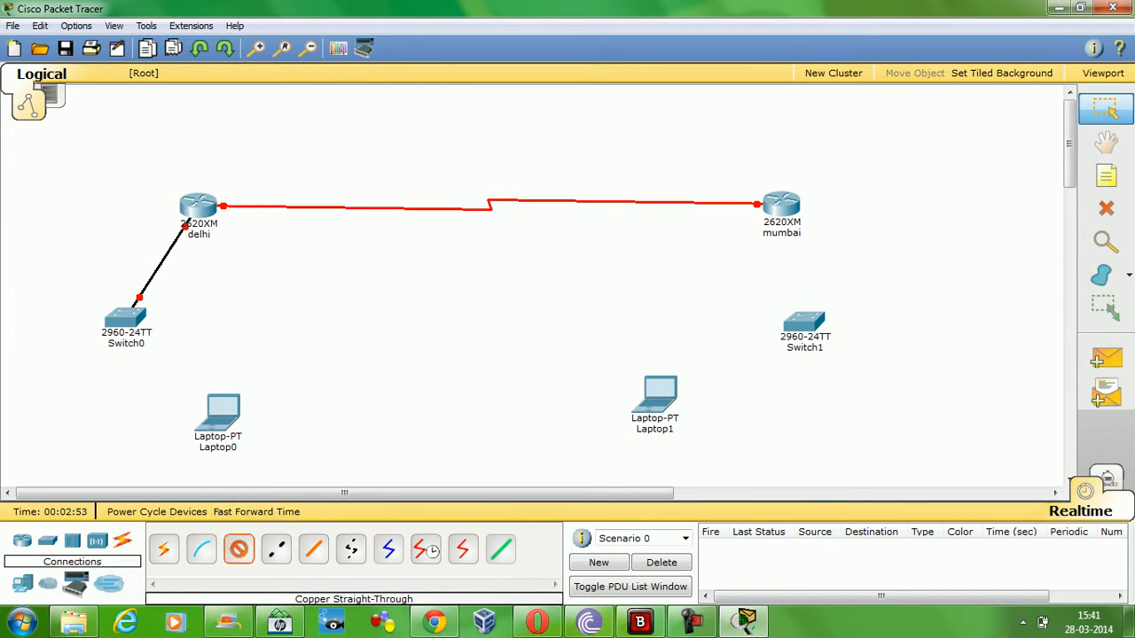
pyautogui.click(123, 320)
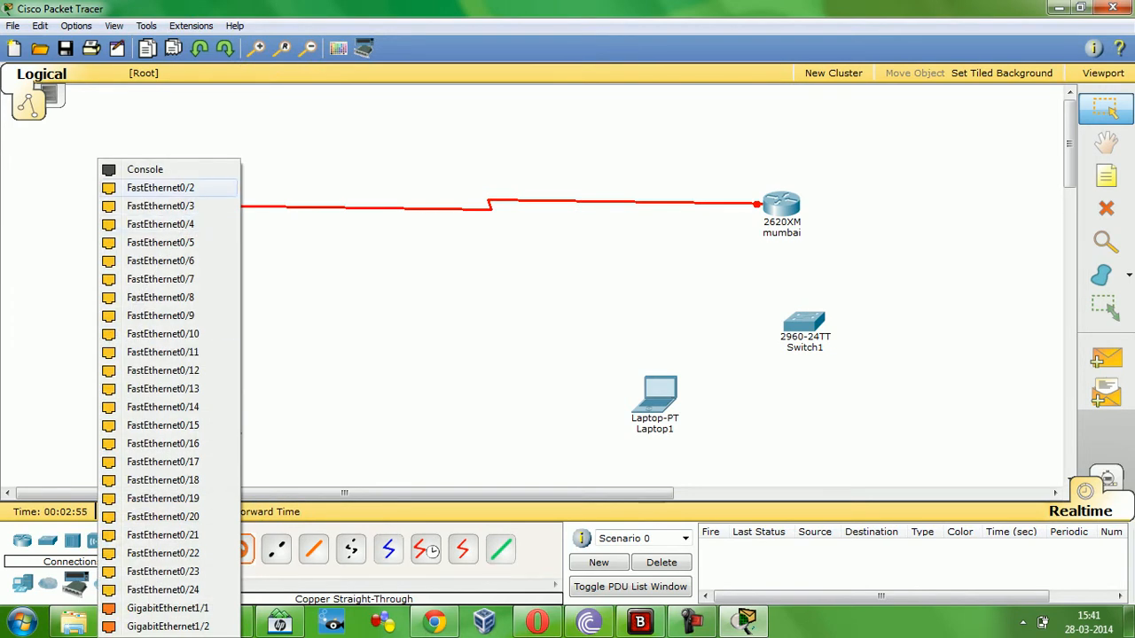
pyautogui.click(159, 187)
pyautogui.click(193, 393)
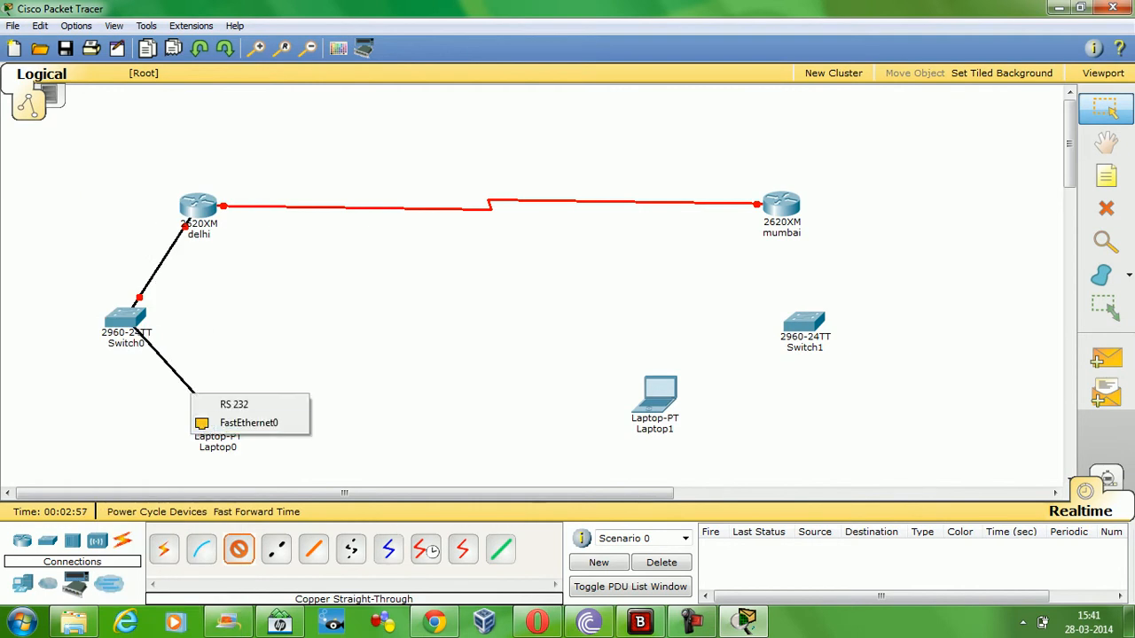
pyautogui.click(248, 423)
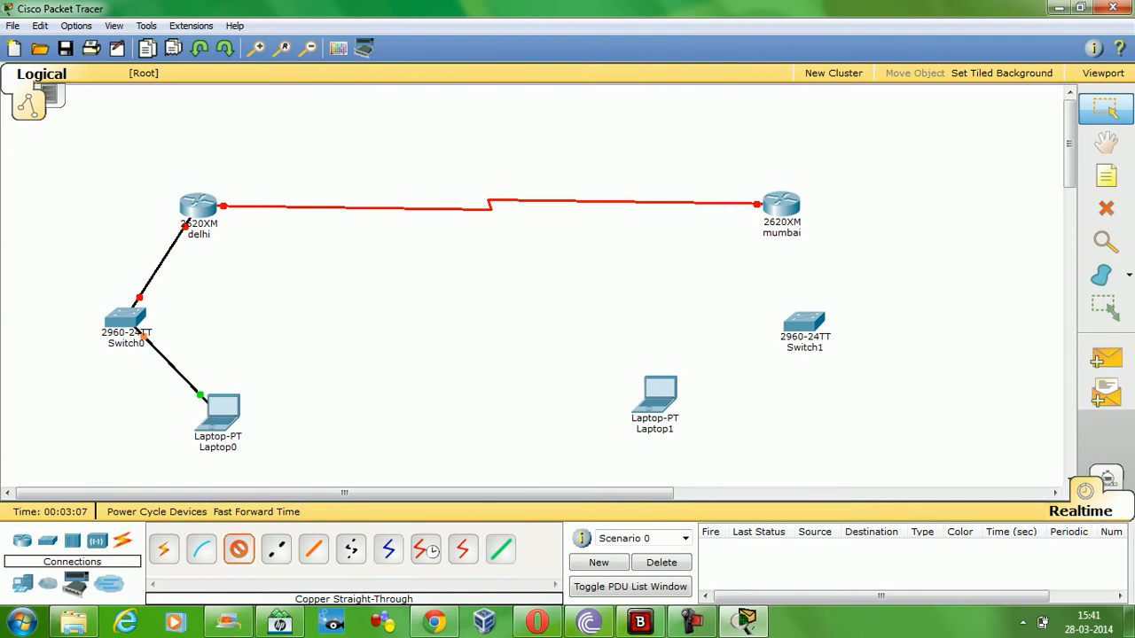
# - Connect the mumbai router's FastEthernet0/0 to FastEthernet0/1 of Switch1 with a copper straight-through cable
pyautogui.click(764, 198)
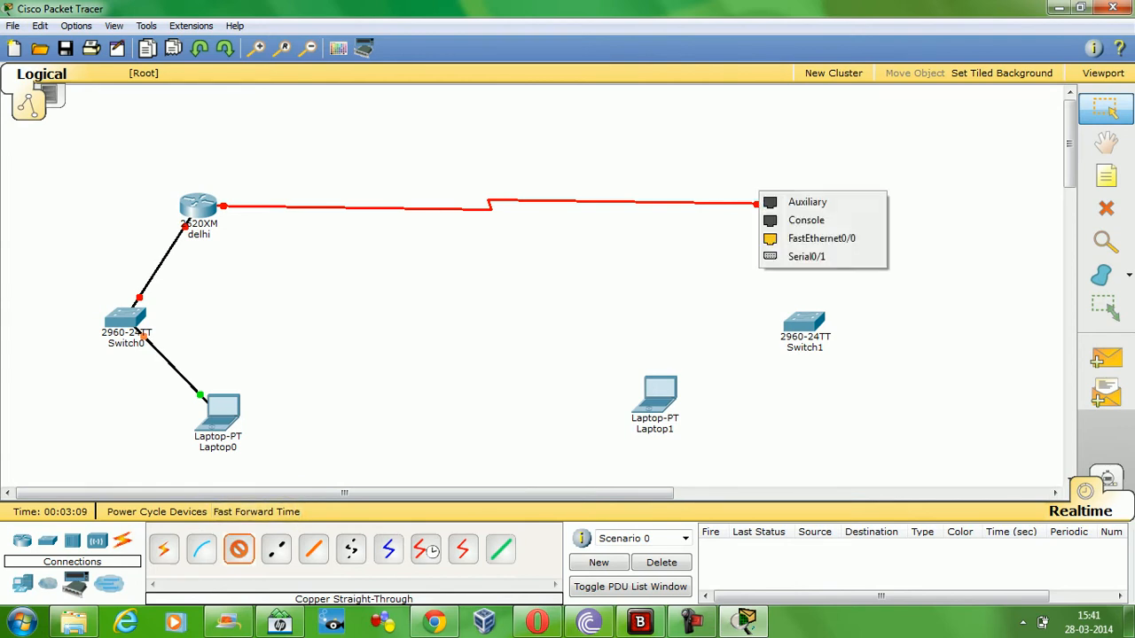
pyautogui.click(802, 236)
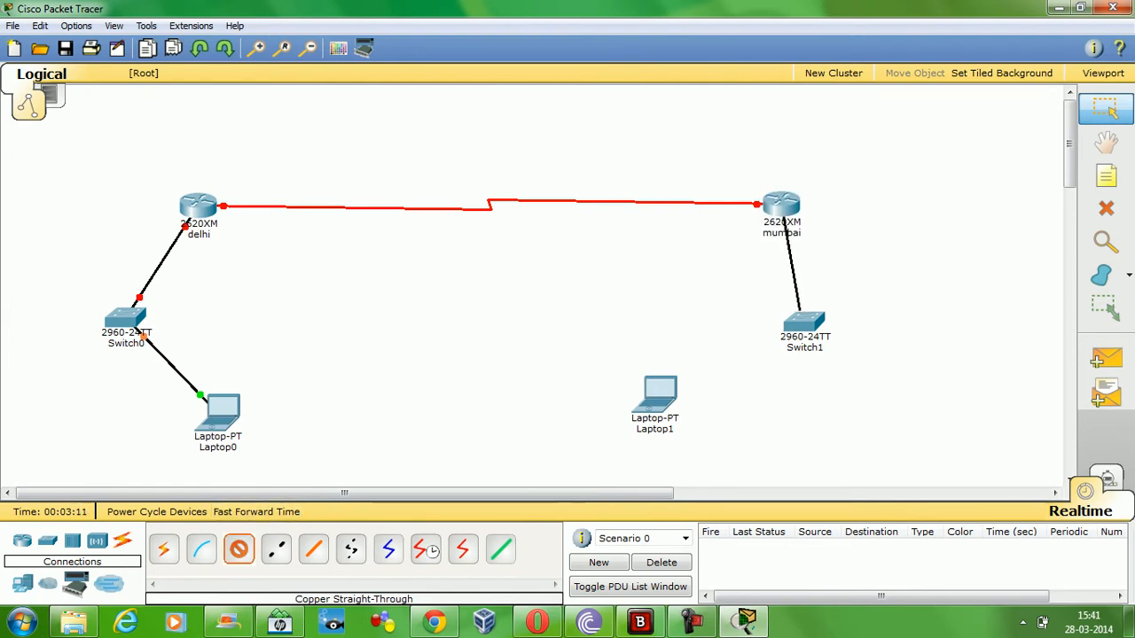
pyautogui.click(804, 322)
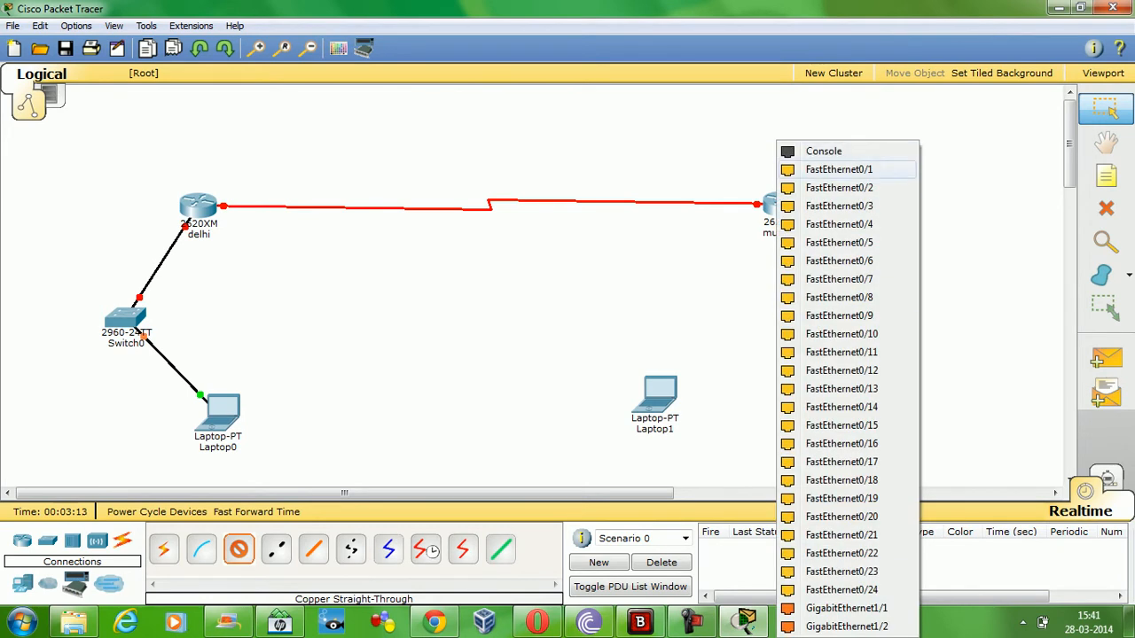
pyautogui.click(839, 169)
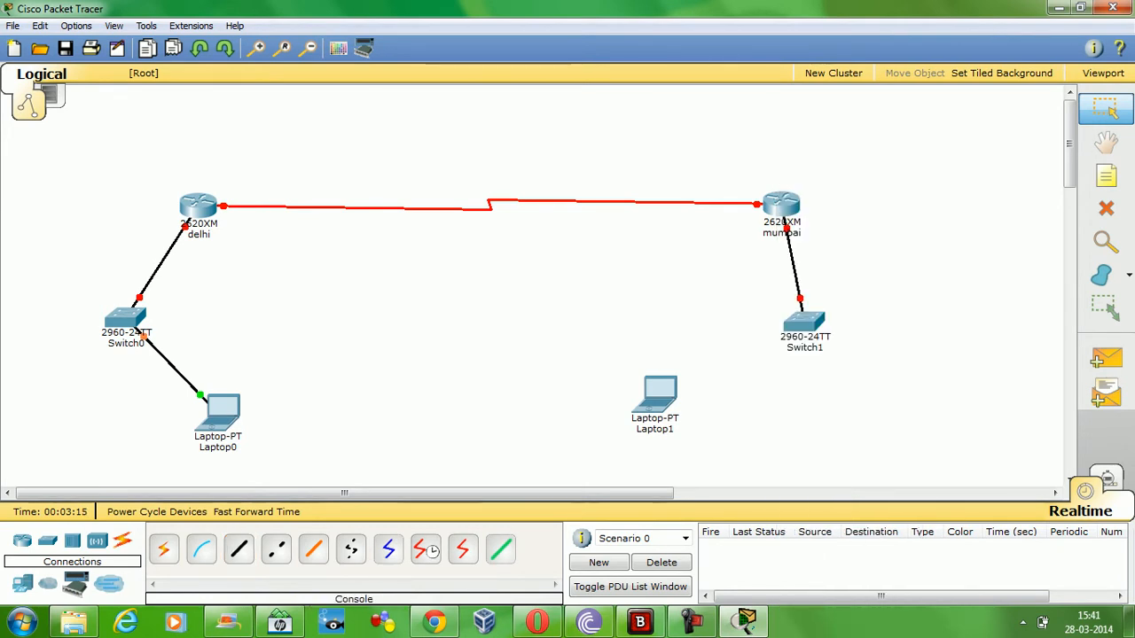
# - Connect FastEthernet0/2 of Switch1 to FastEthernet0 of Laptop1 with a copper straight-through cable
pyautogui.click(201, 549)
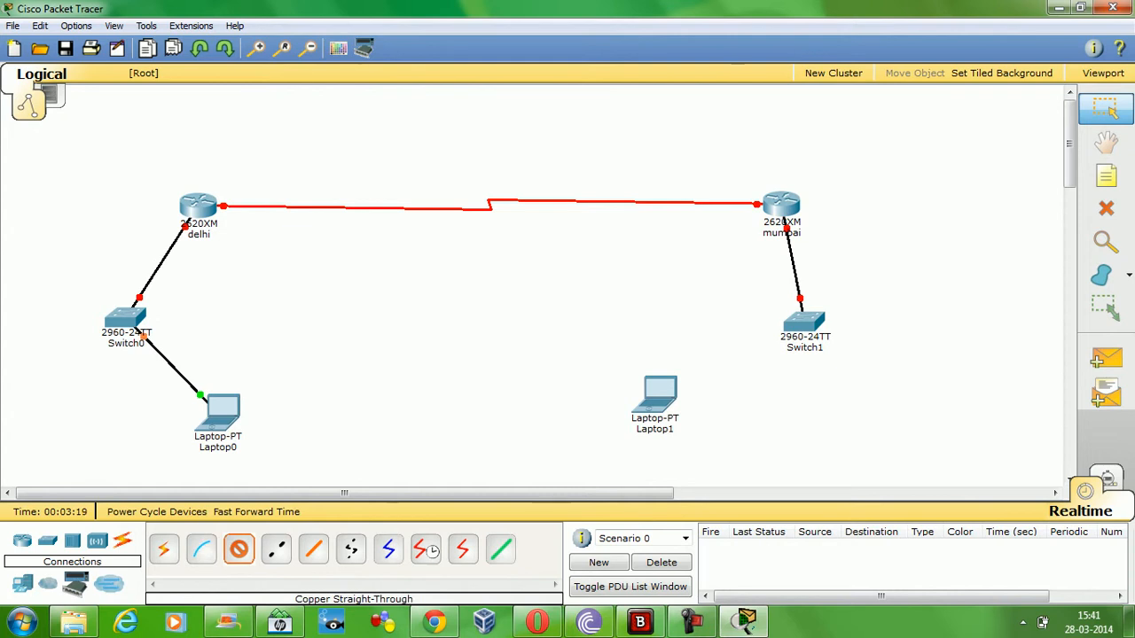
pyautogui.click(794, 321)
pyautogui.click(842, 188)
pyautogui.click(659, 392)
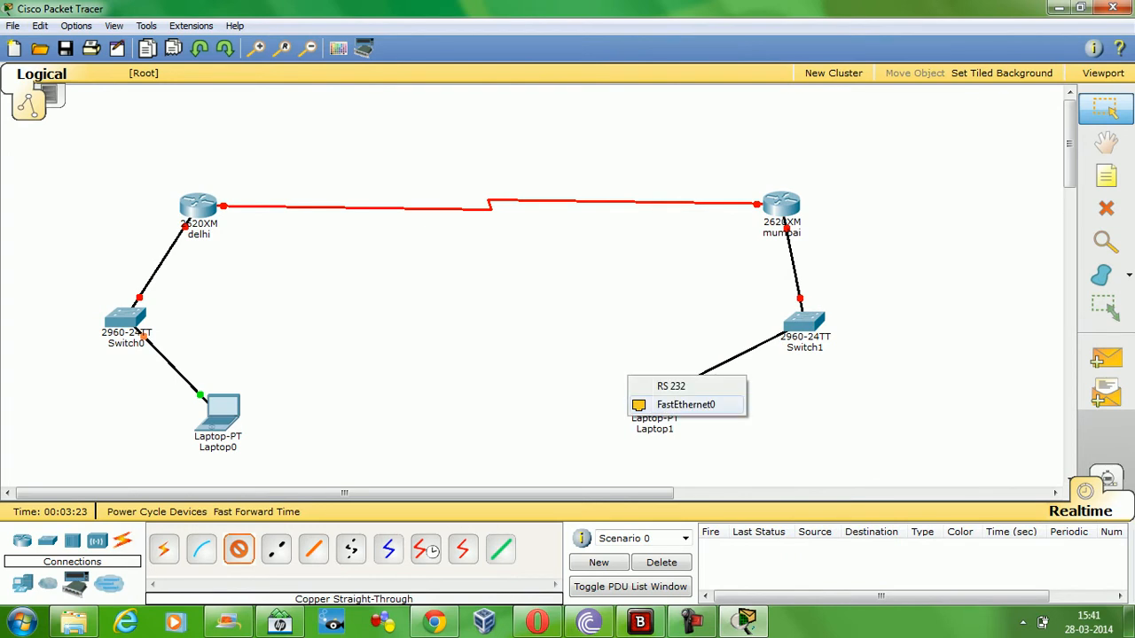
pyautogui.click(685, 404)
# - Rearrange the laptops, switches and mumbai router so each site's switch and laptop line up vertically beneath its router
pyautogui.moveTo(659, 390); pyautogui.dragTo(776, 413)
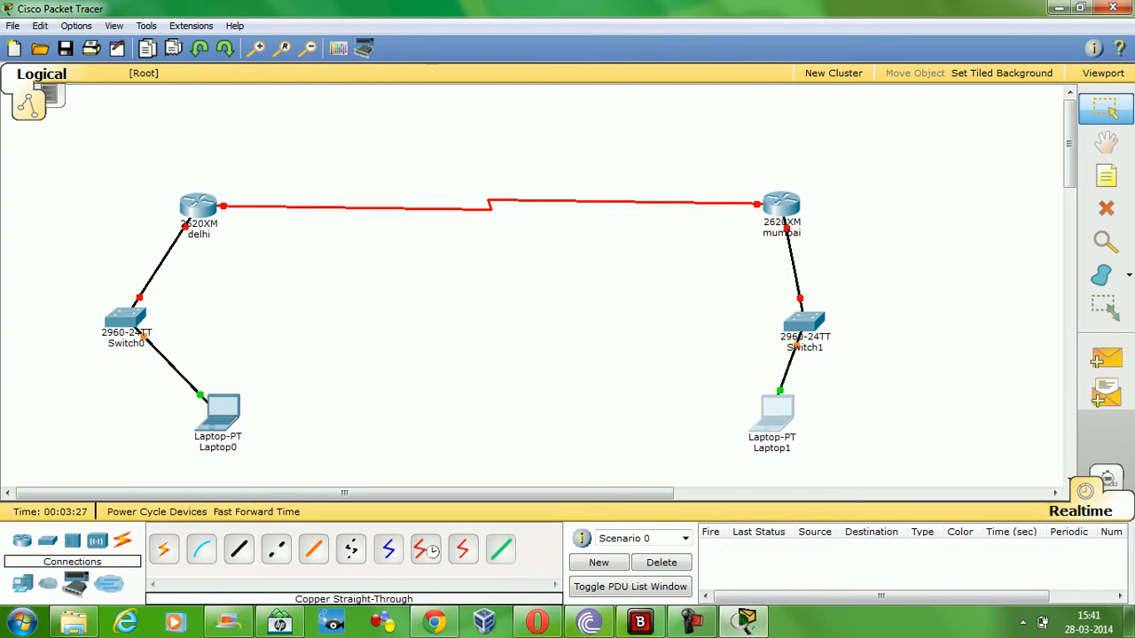
pyautogui.moveTo(221, 412); pyautogui.dragTo(187, 412)
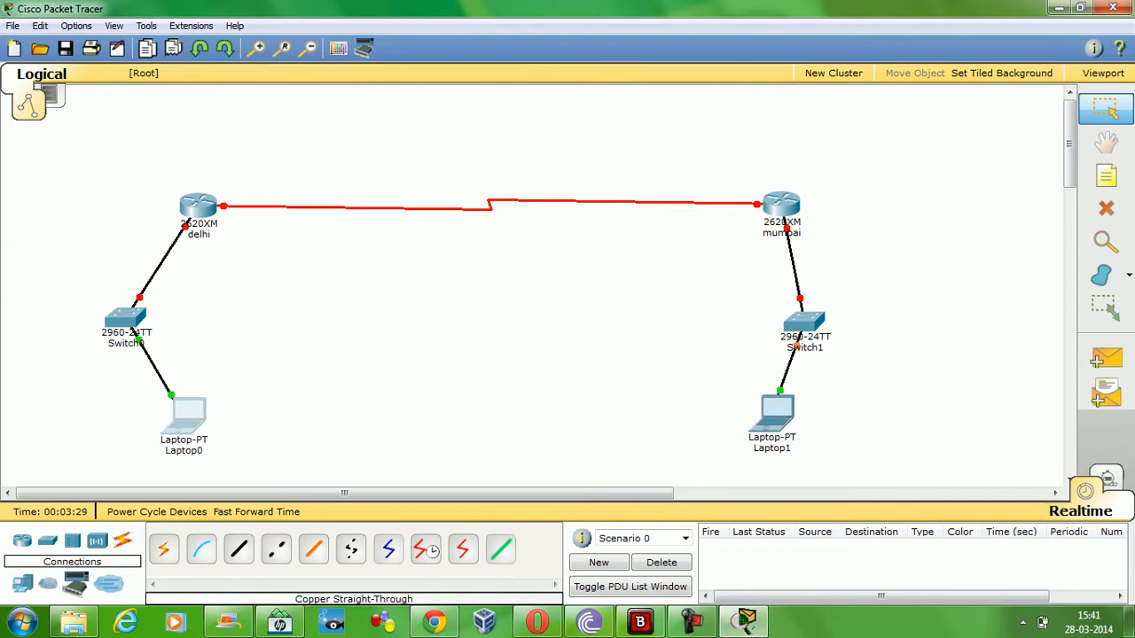
pyautogui.moveTo(781, 204)
pyautogui.mouseDown()
pyautogui.moveTo(795, 203)
pyautogui.moveTo(783, 188)
pyautogui.moveTo(778, 206)
pyautogui.mouseUp()
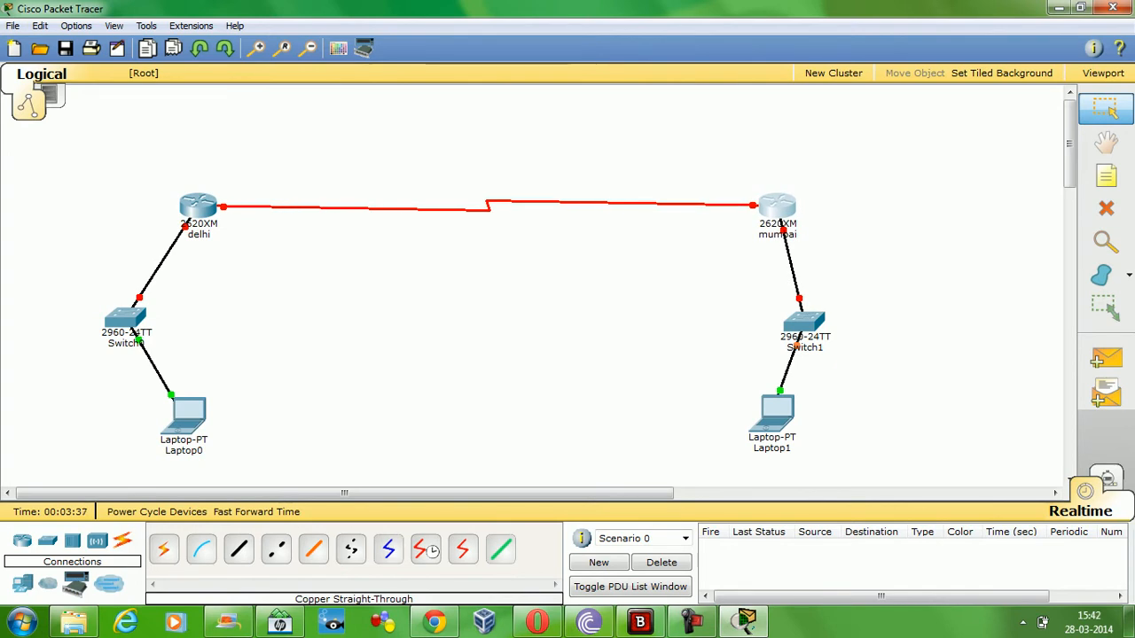
pyautogui.moveTo(125, 321); pyautogui.dragTo(187, 318)
pyautogui.moveTo(804, 324); pyautogui.dragTo(777, 326)
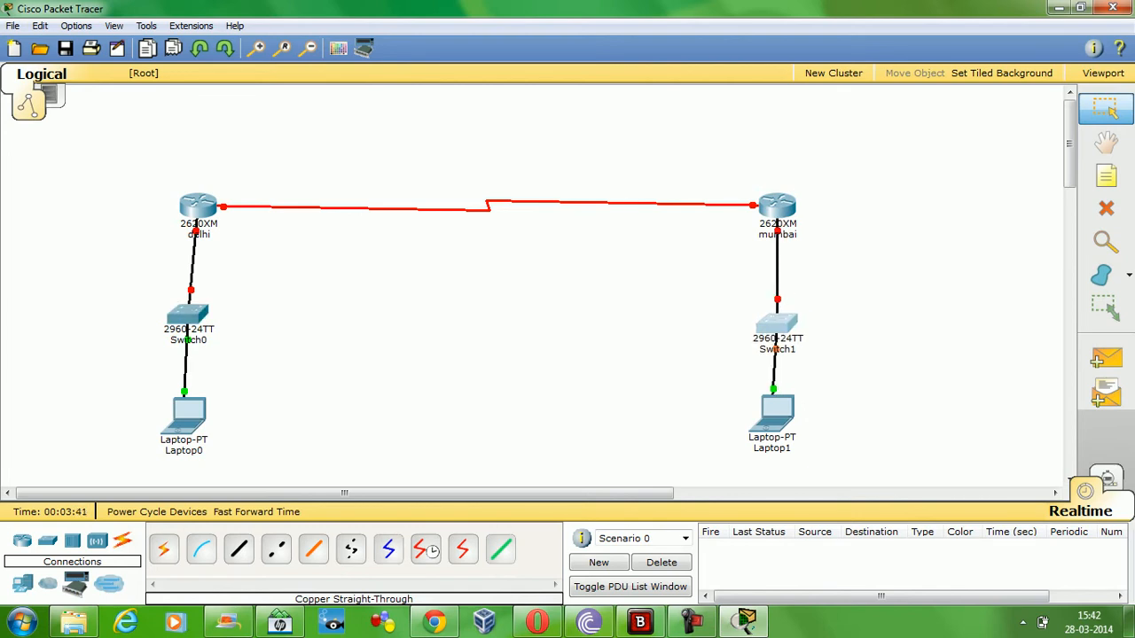
# - View the delhi router's IOS command line interface in a maximized device window, and close that window
pyautogui.doubleClick(198, 205)
pyautogui.moveTo(743, 620)
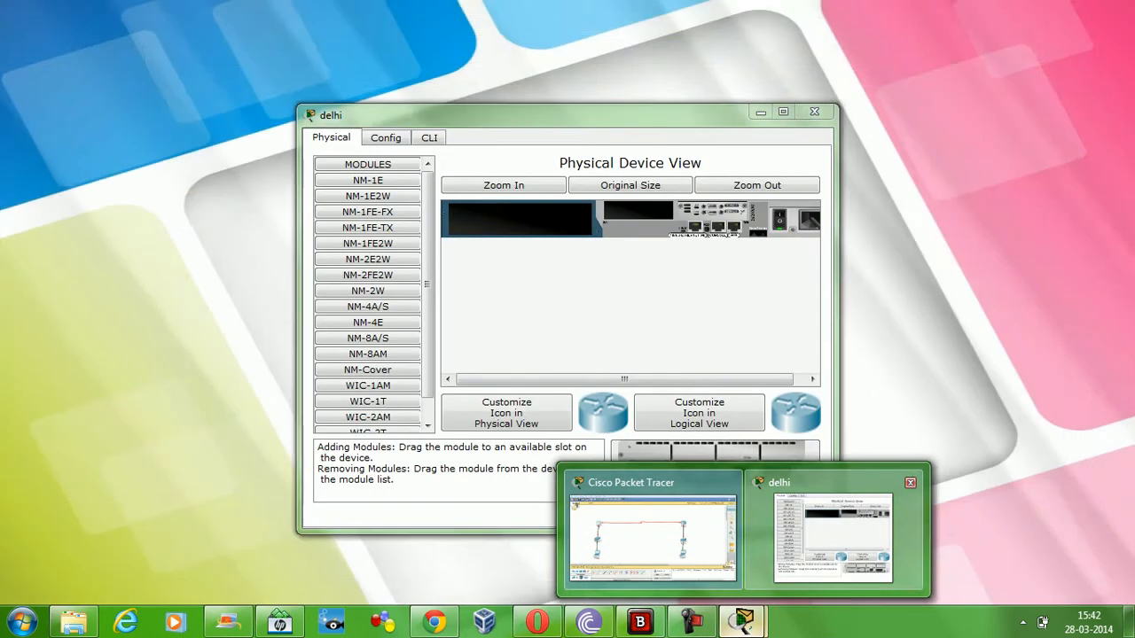
pyautogui.click(833, 536)
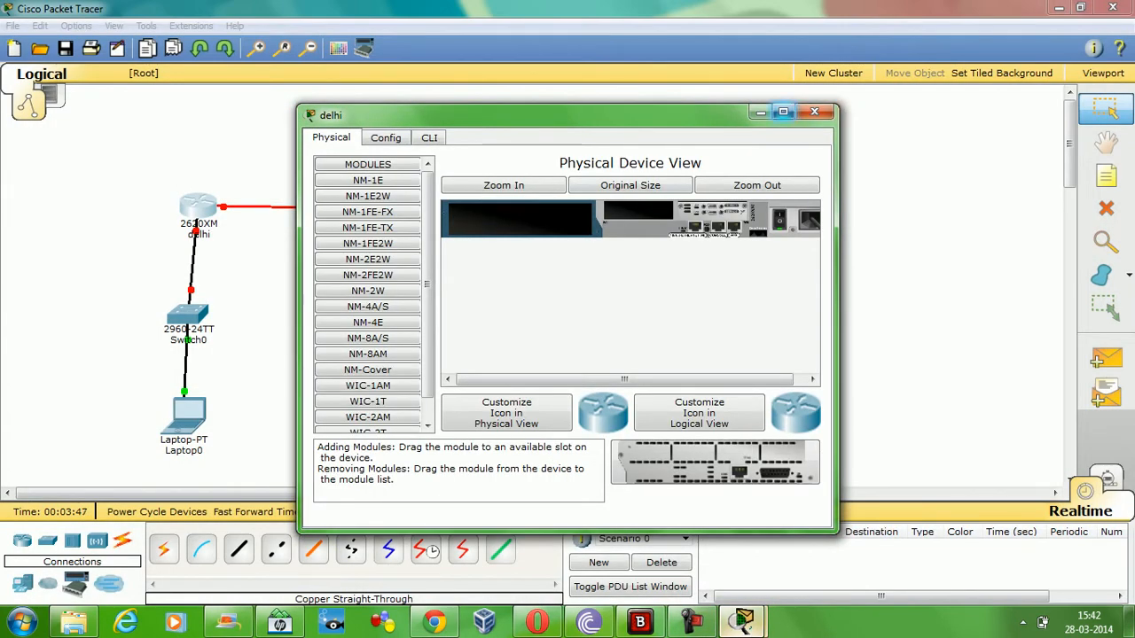
pyautogui.click(783, 112)
pyautogui.click(127, 27)
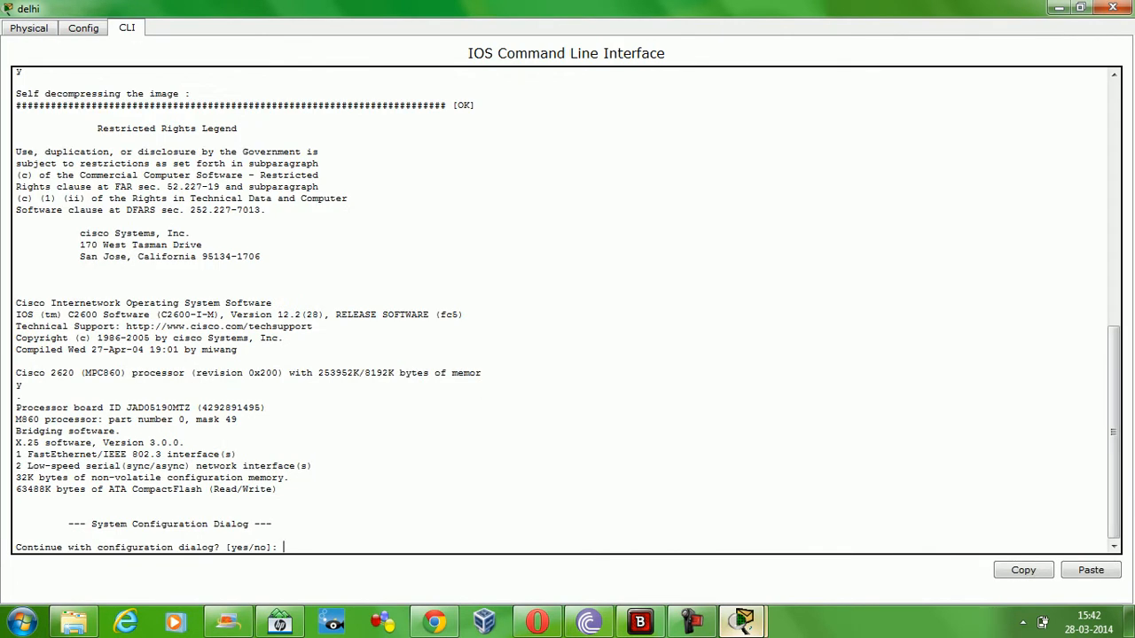
pyautogui.rightClick(974, 166)
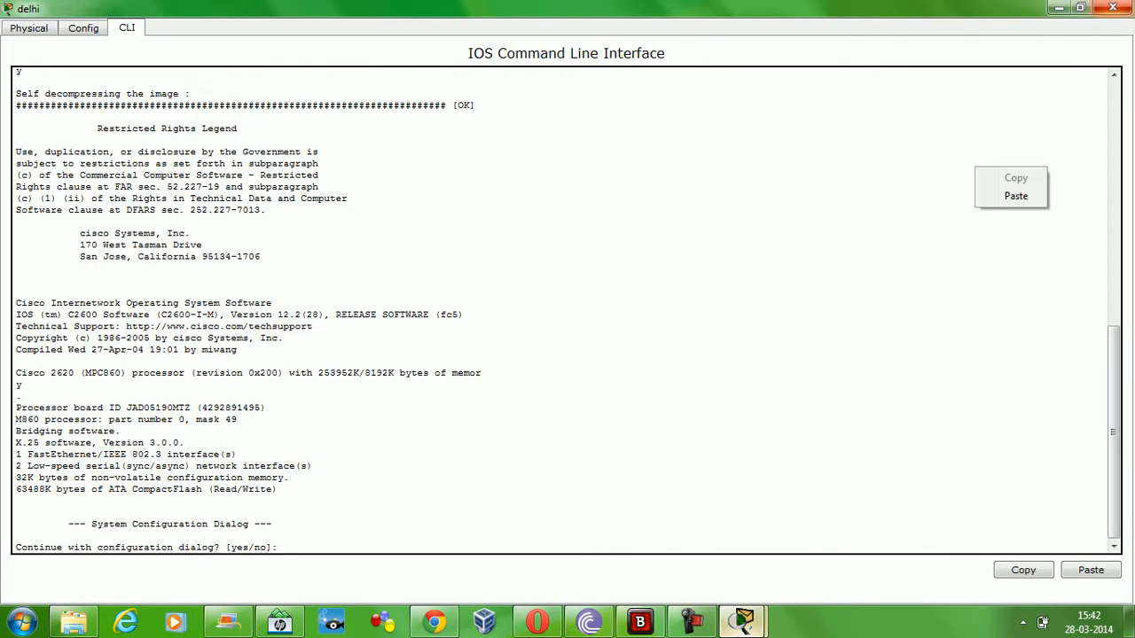
pyautogui.click(1111, 7)
pyautogui.click(1112, 8)
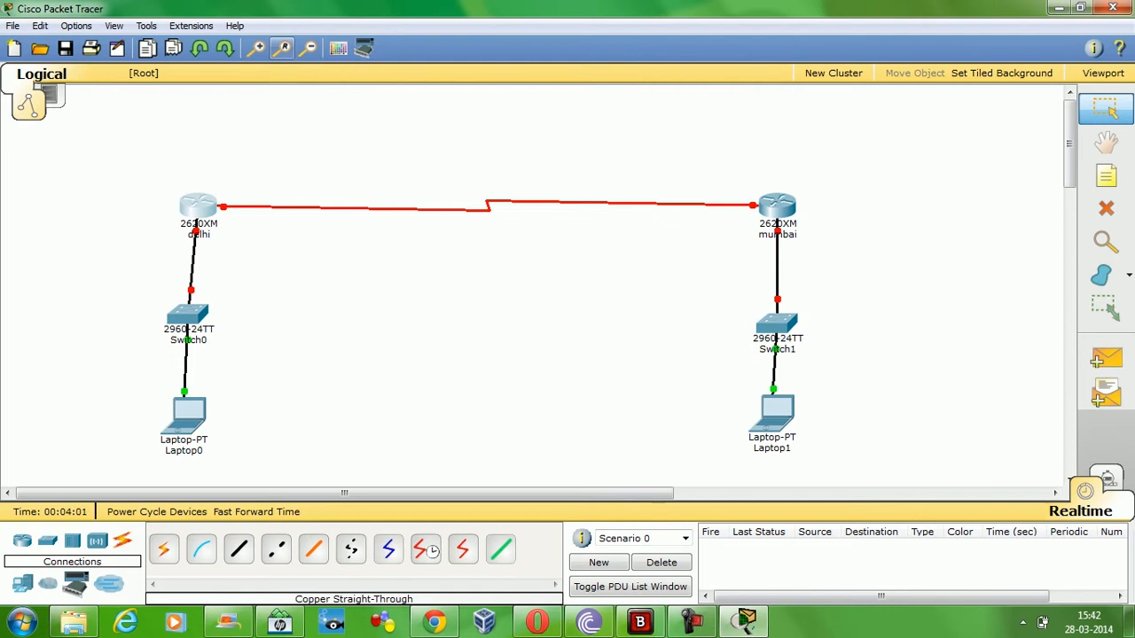
pyautogui.click(256, 48)
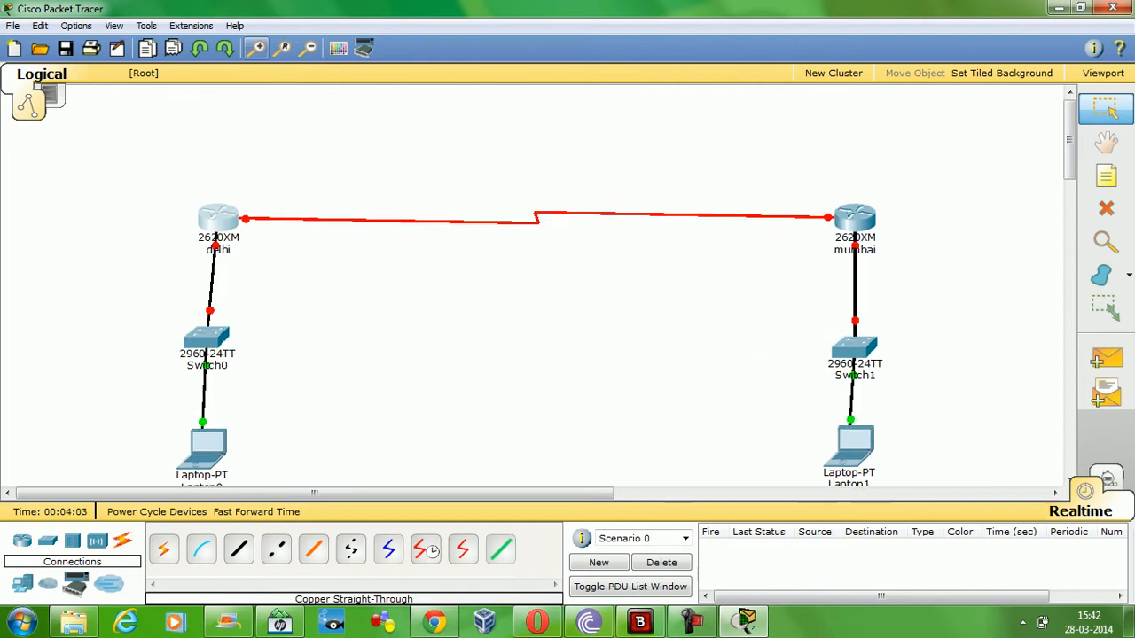
pyautogui.click(308, 48)
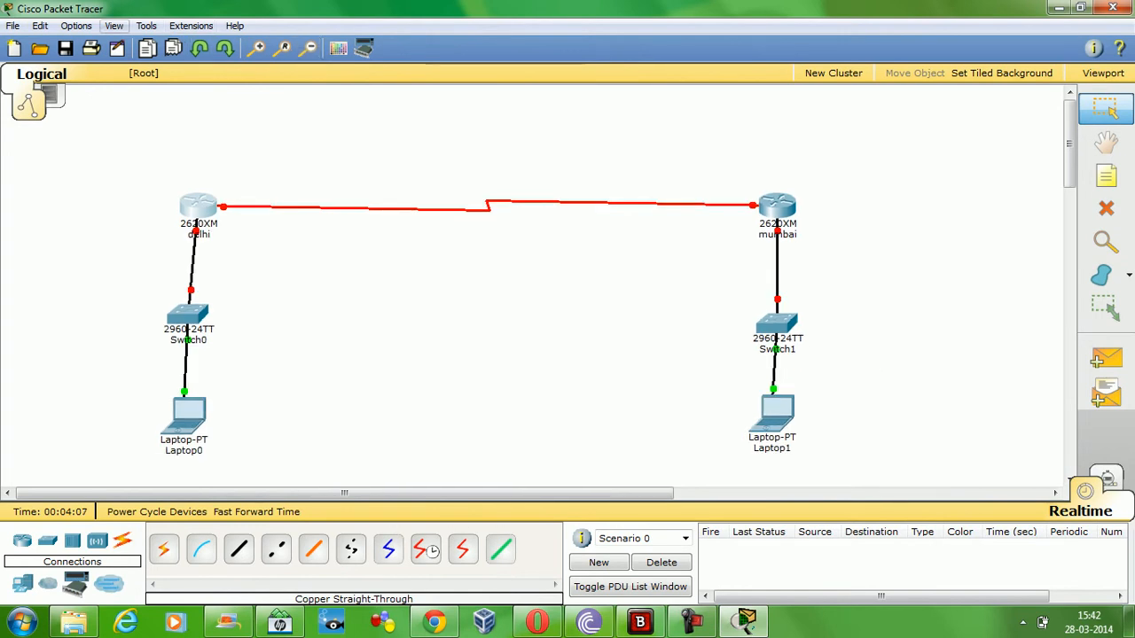
pyautogui.click(113, 26)
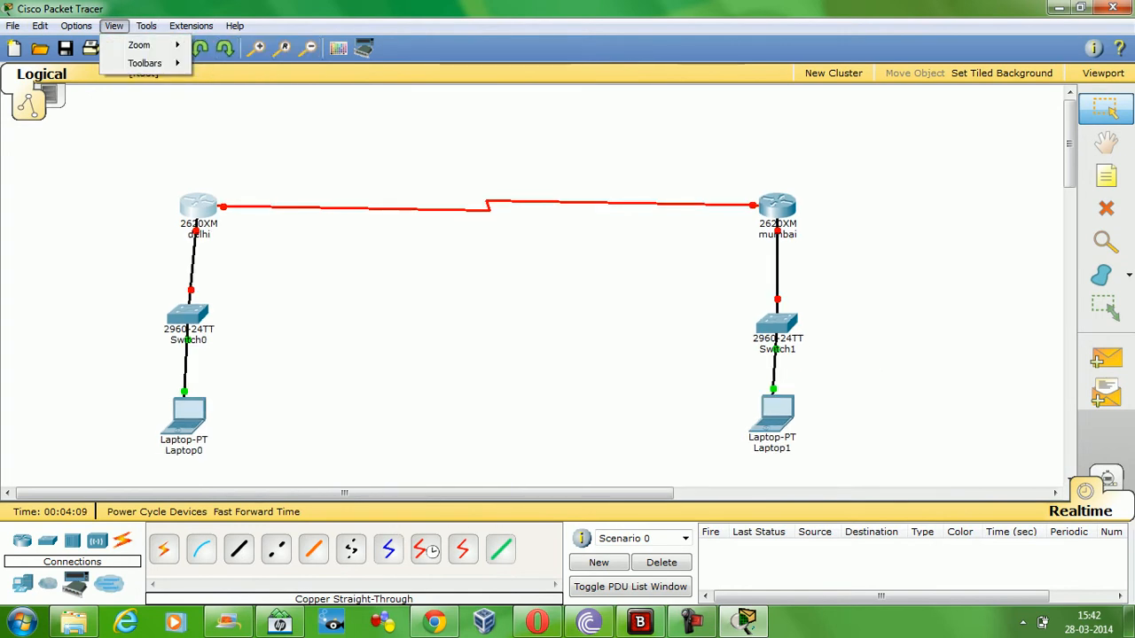
pyautogui.moveTo(139, 45)
pyautogui.moveTo(76, 26)
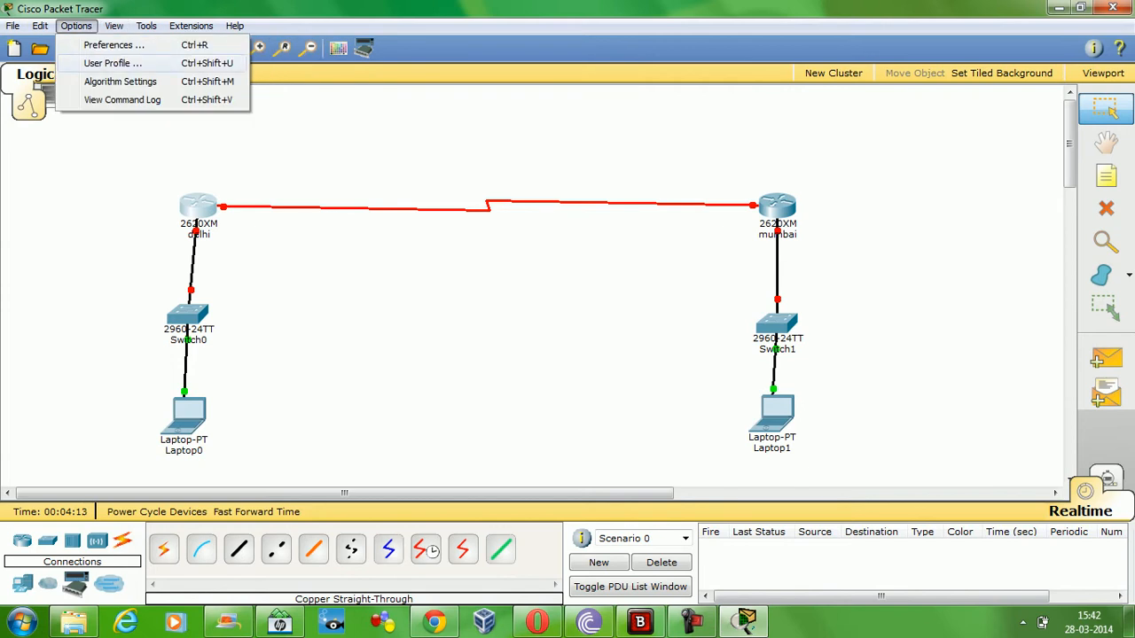
pyautogui.moveTo(40, 25)
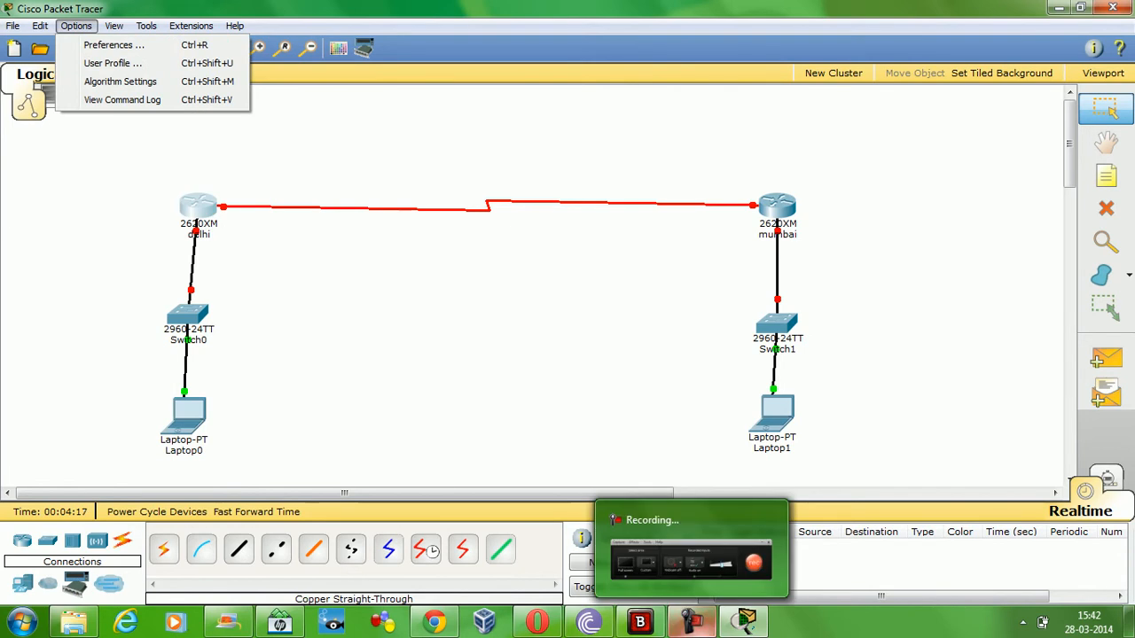
pyautogui.click(696, 624)
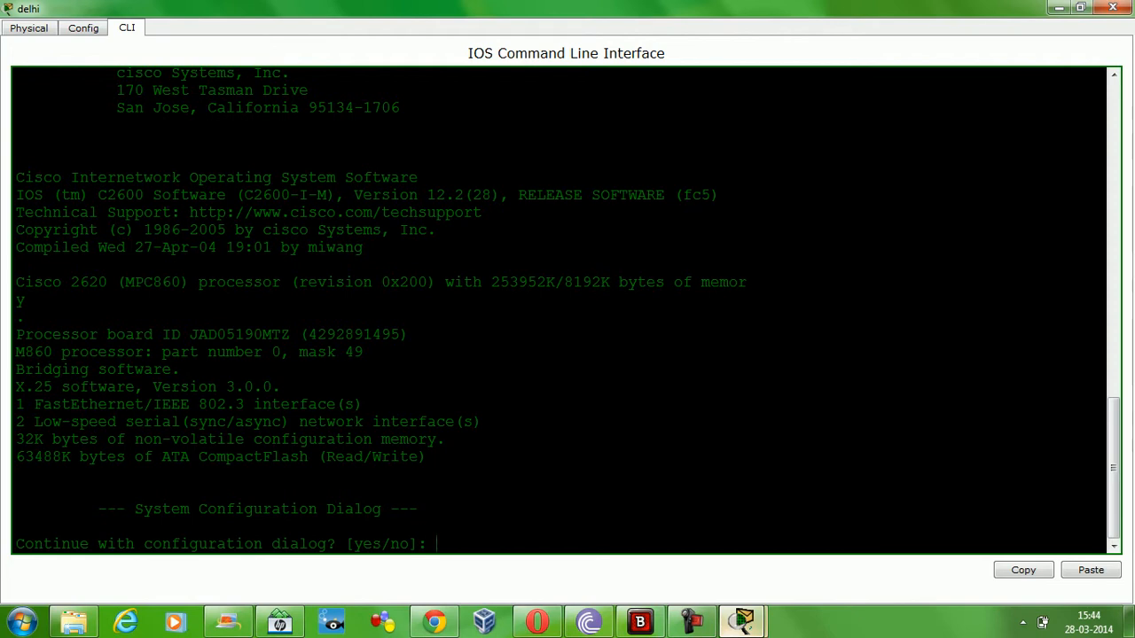
# - Decline the initial configuration dialog on the delhi router with no and start its command prompt
pyautogui.press('Return')
pyautogui.press('Return')
pyautogui.press('Return')
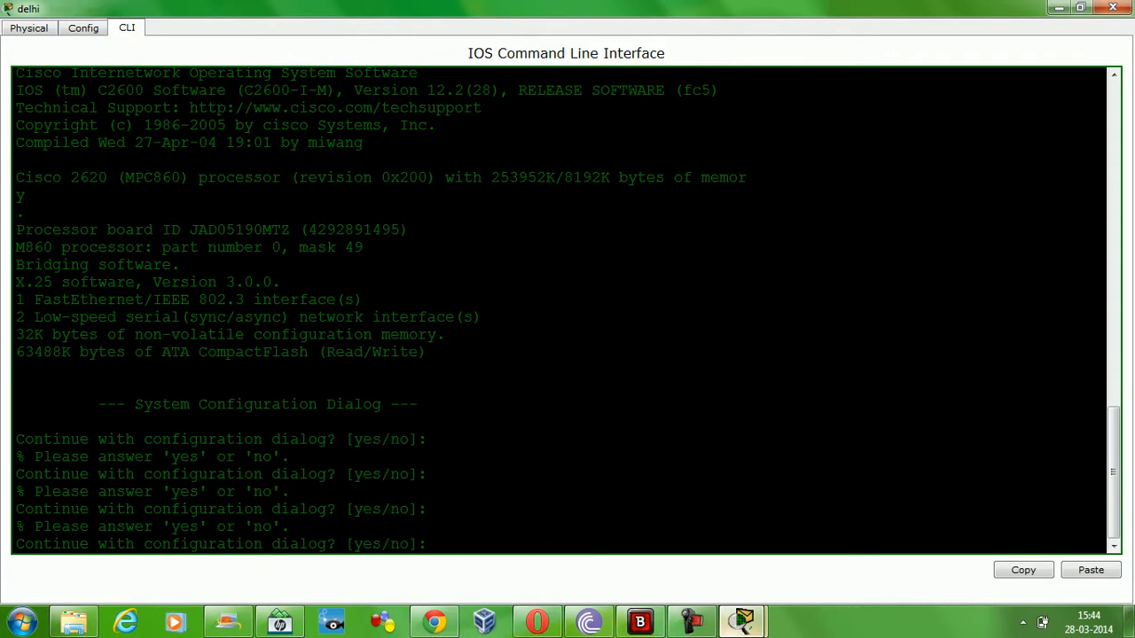
pyautogui.write('no')
pyautogui.press('Return')
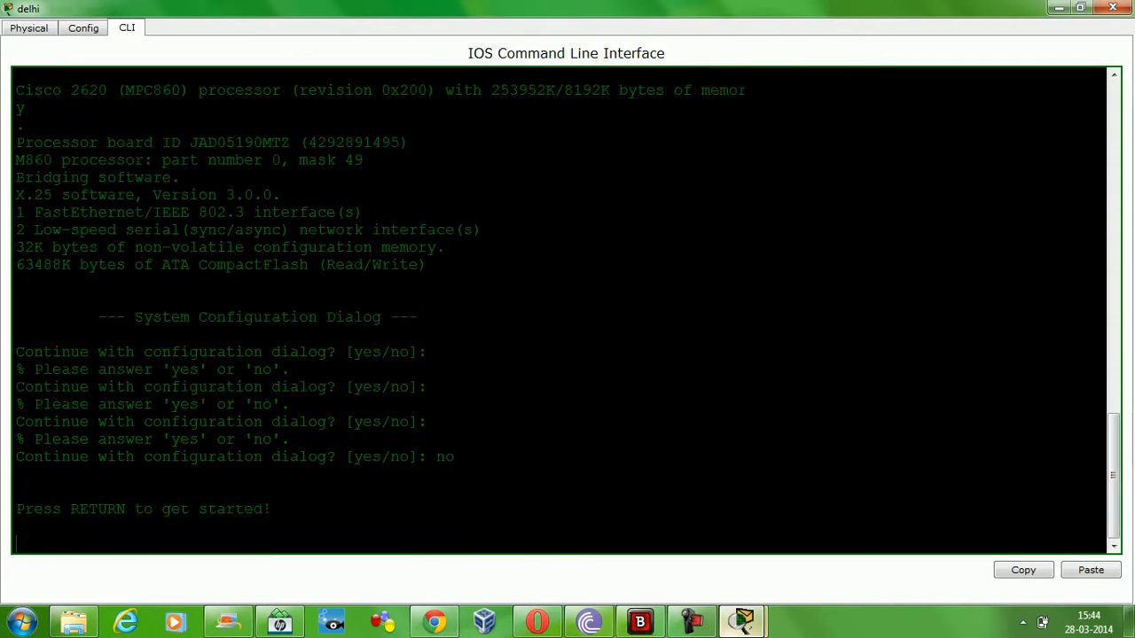
pyautogui.press('Return')
pyautogui.press('Return')
pyautogui.press('Return')
pyautogui.press('Return')
pyautogui.press('Return')
pyautogui.press('Return')
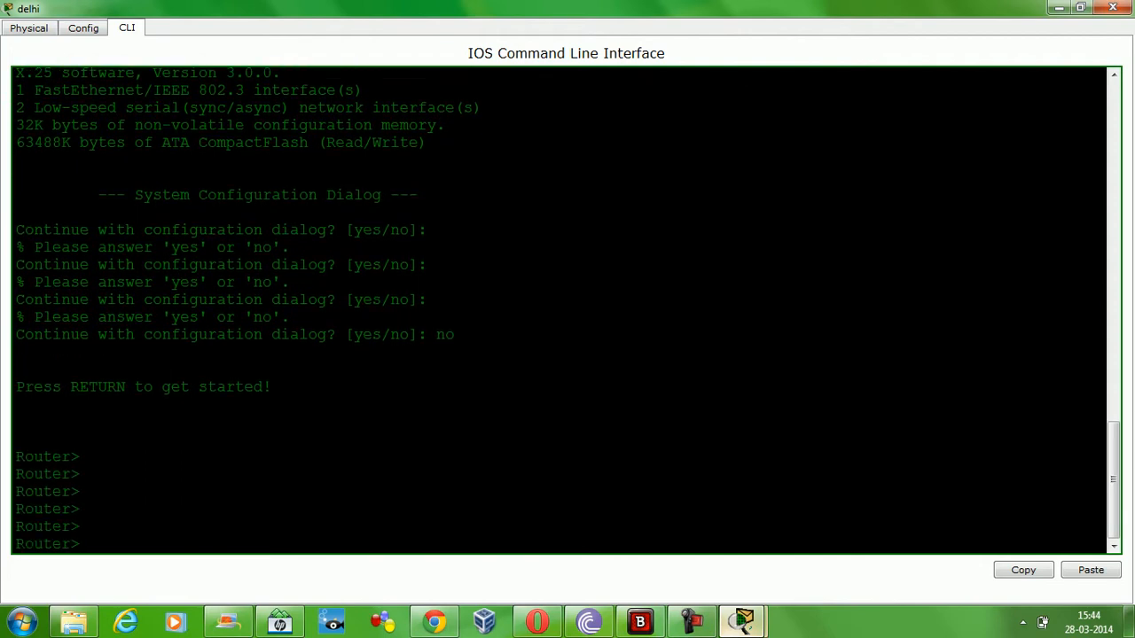
# - List the options of the enable command on the delhi router and enter privileged mode with enable 15
pyautogui.write('ena')
pyautogui.press('Tab')
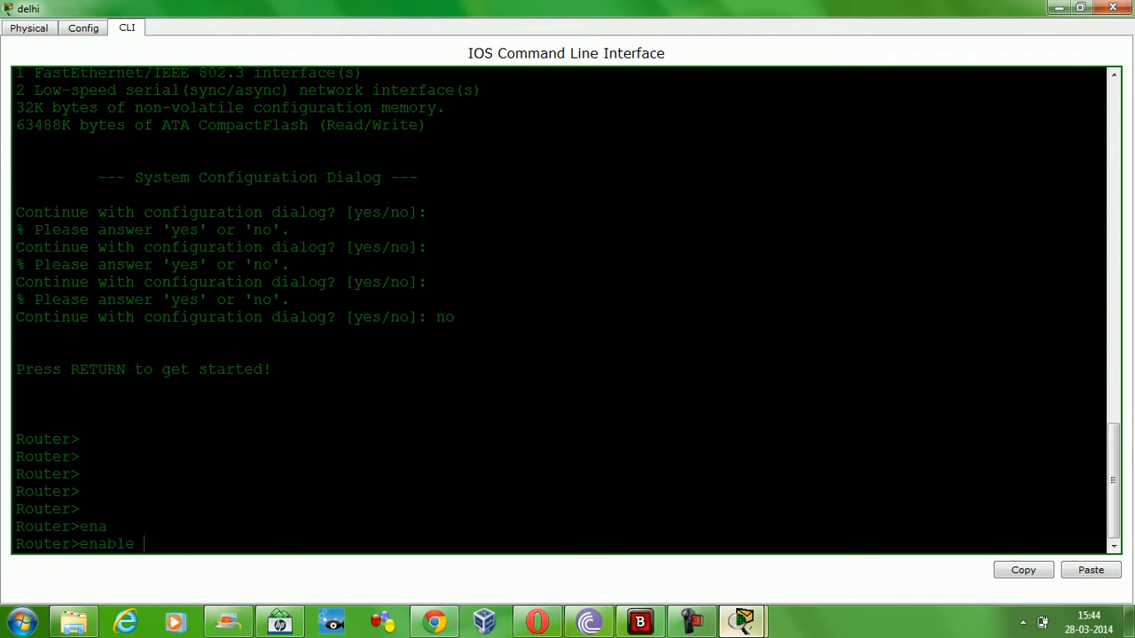
pyautogui.write('?')
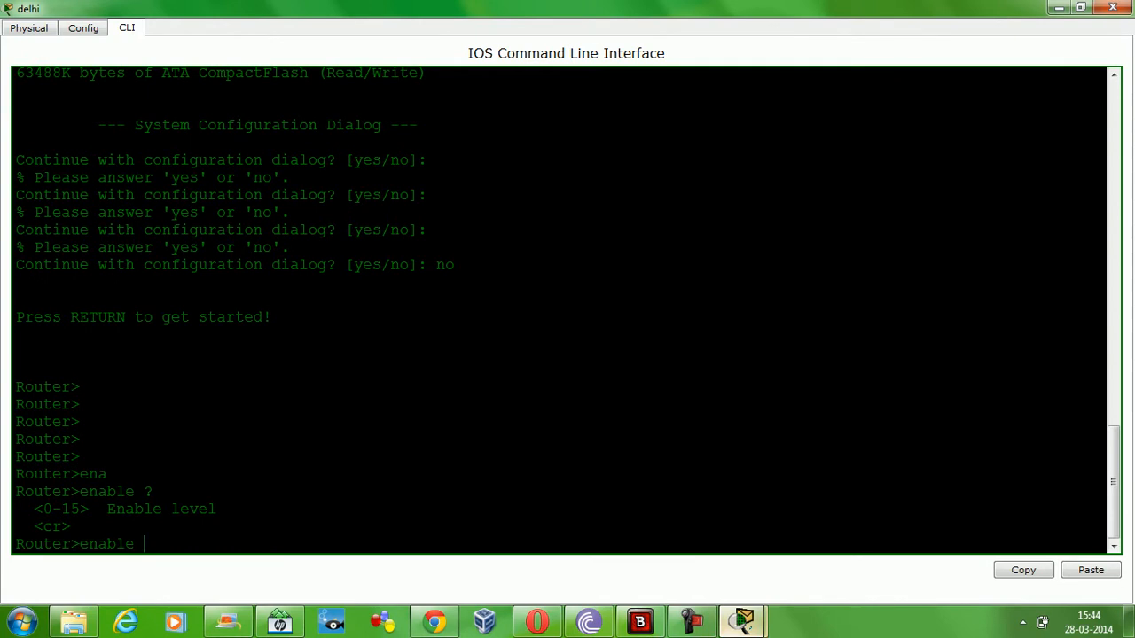
pyautogui.write('15')
pyautogui.press('Return')
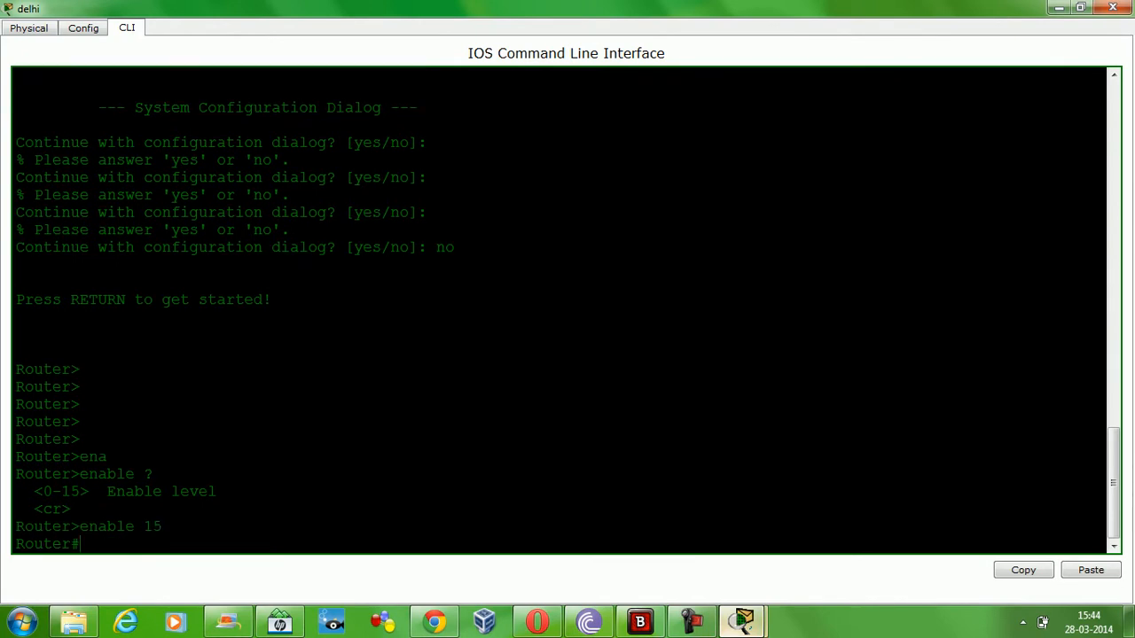
pyautogui.press('Return')
pyautogui.press('Return')
pyautogui.press('Return')
pyautogui.press('Return')
# - Enter global configuration mode with conf t and set the delhi router's hostname to Delhi
pyautogui.write('conf t')
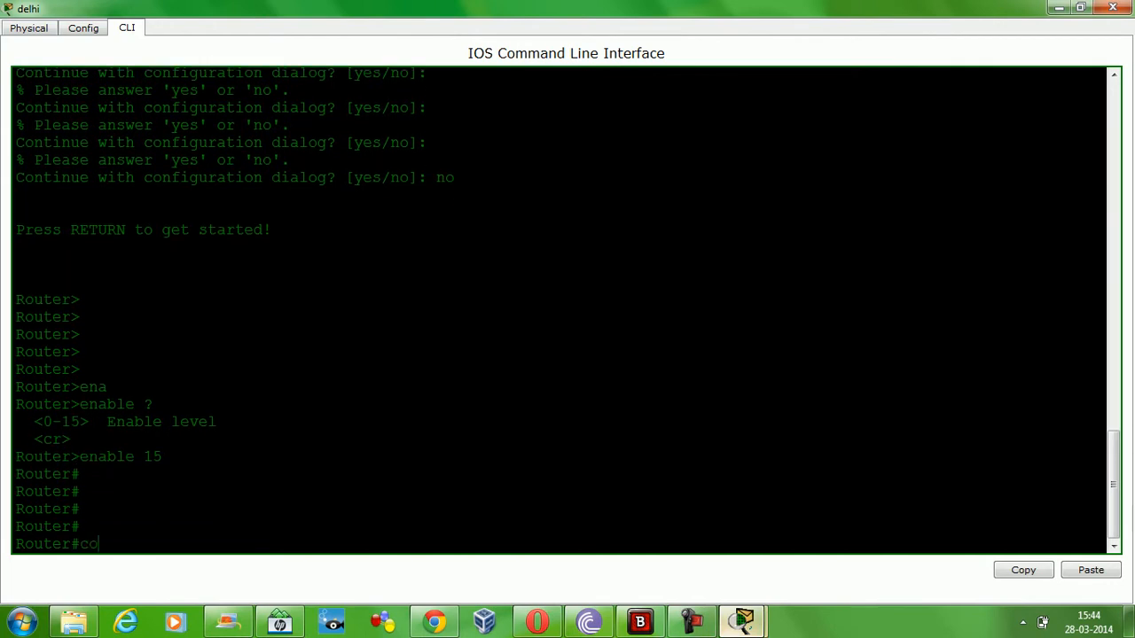
pyautogui.press('Return')
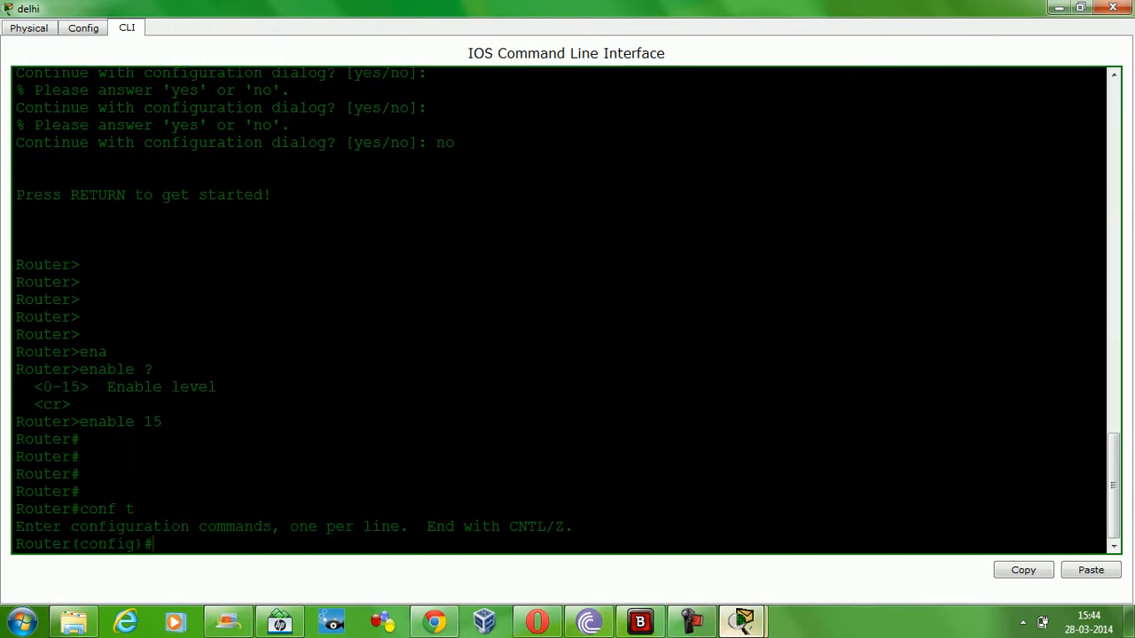
pyautogui.press('Return')
pyautogui.press('Return')
pyautogui.press('Return')
pyautogui.press('Return')
pyautogui.press('Return')
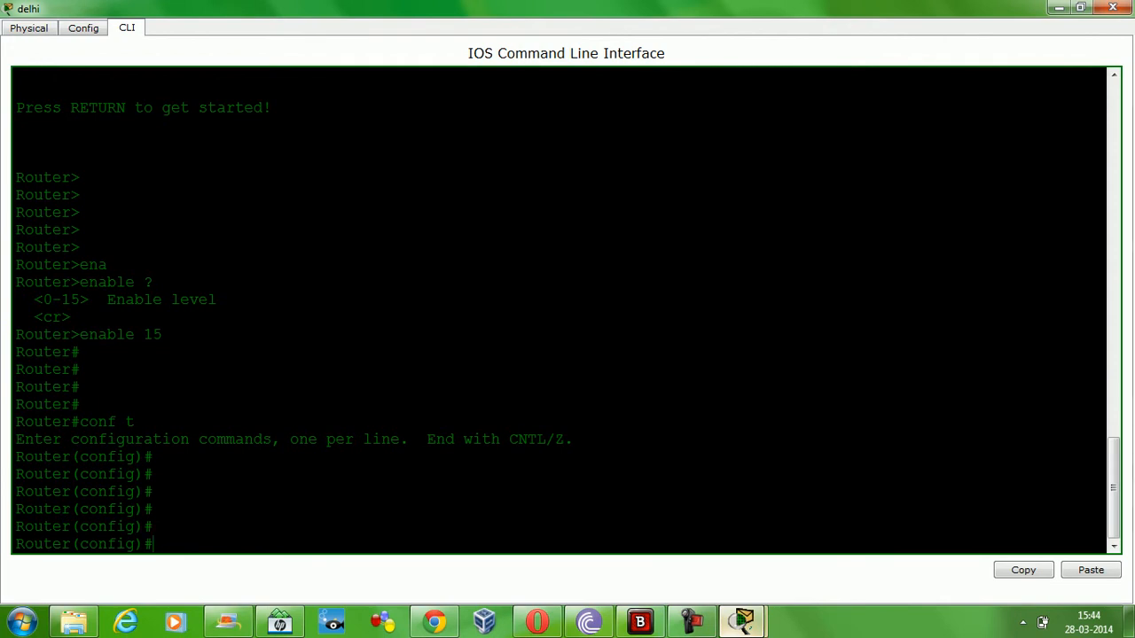
pyautogui.write('Ho Delhi')
pyautogui.press('Return')
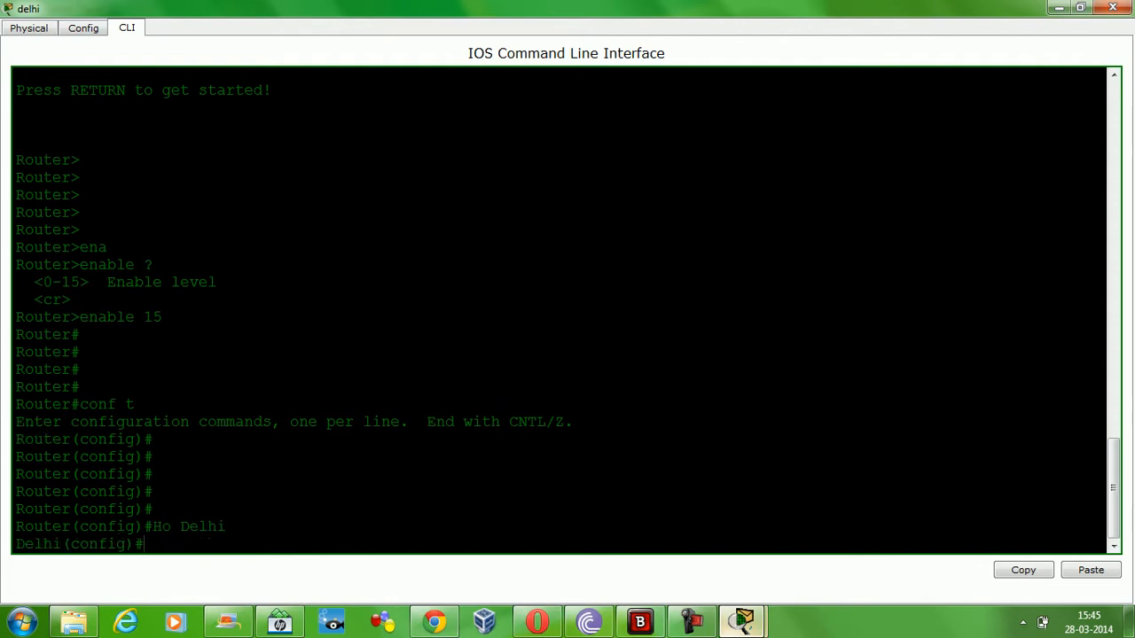
# - Minimize the delhi window and open the mumbai router's IOS command line interface in a maximized window
pyautogui.click(1058, 8)
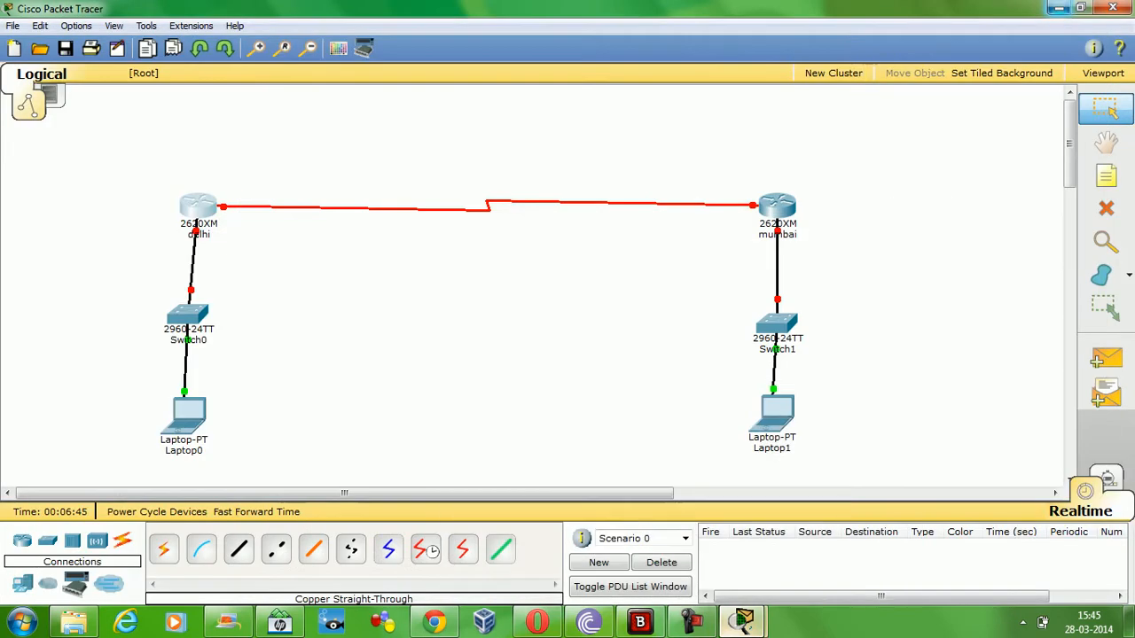
pyautogui.click(777, 205)
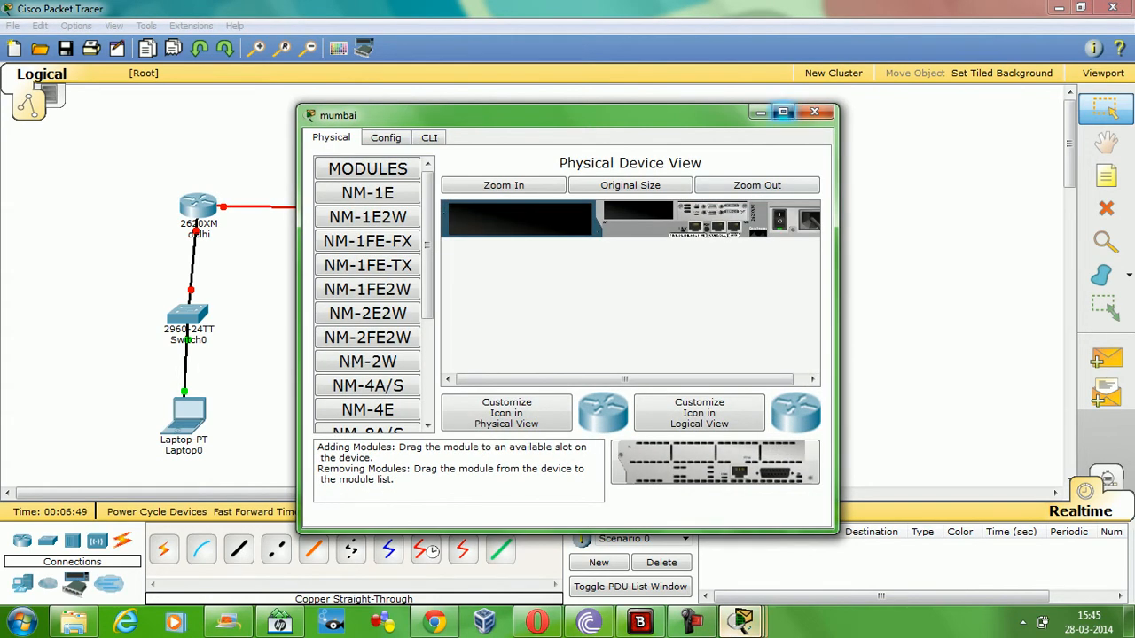
pyautogui.click(782, 112)
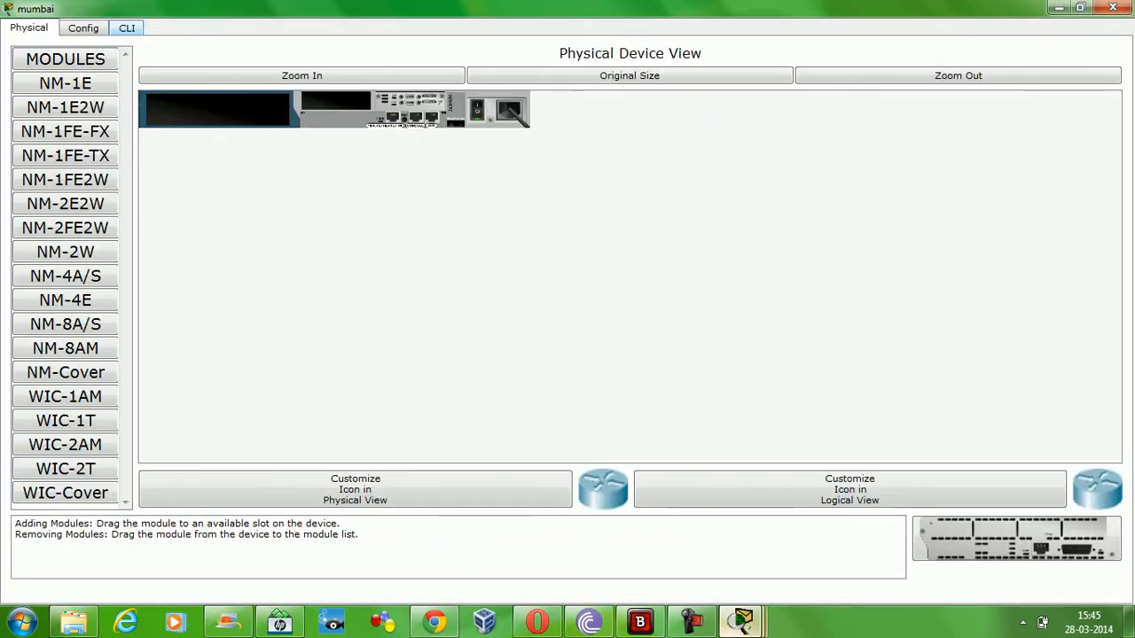
pyautogui.click(126, 28)
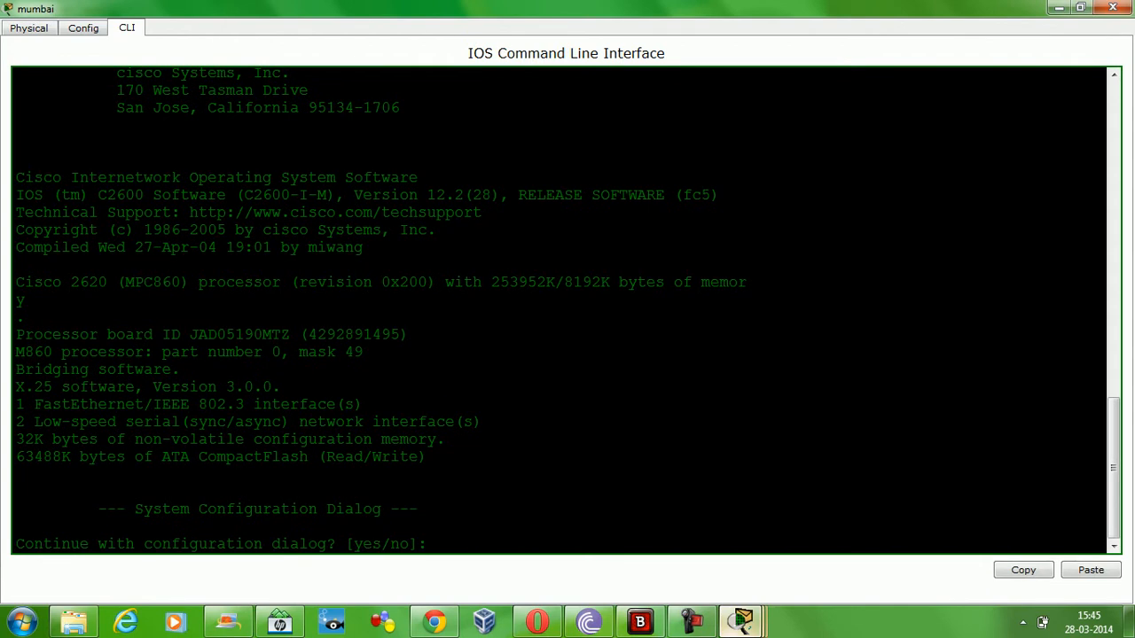
# - Decline the initial configuration dialog on the mumbai router with no and start its command prompt
pyautogui.write('no')
pyautogui.press('Return')
pyautogui.press('Return')
pyautogui.press('Return')
pyautogui.press('Return')
pyautogui.press('Return')
pyautogui.press('Return')
pyautogui.press('Return')
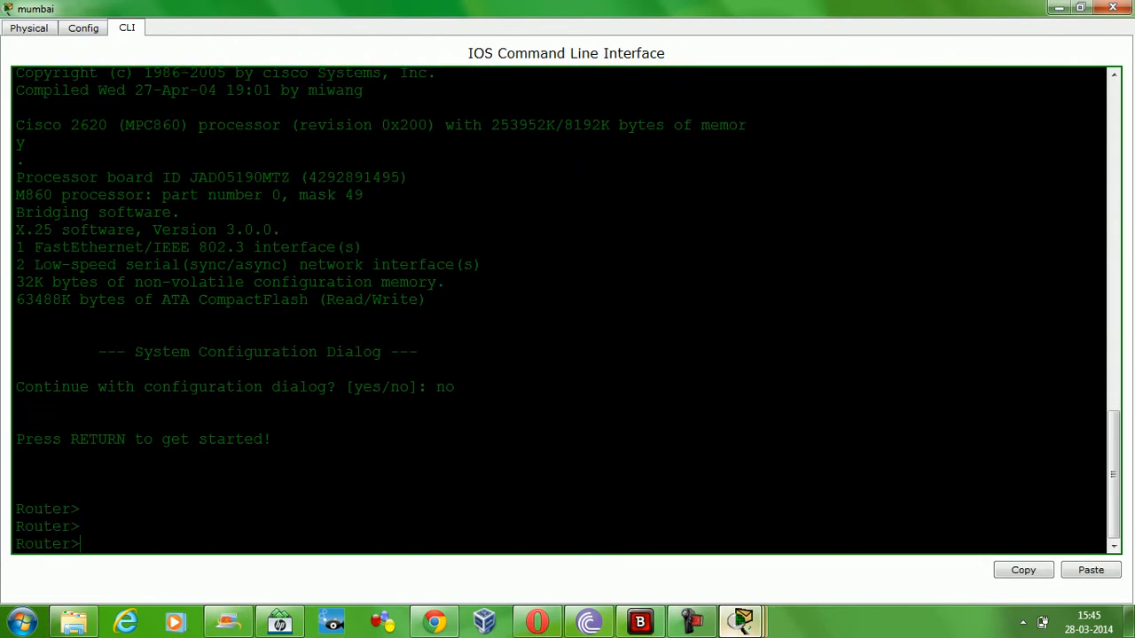
# - Enter privileged mode with ena and global configuration mode with conf t on the mumbai router
pyautogui.write('ena')
pyautogui.press('Return')
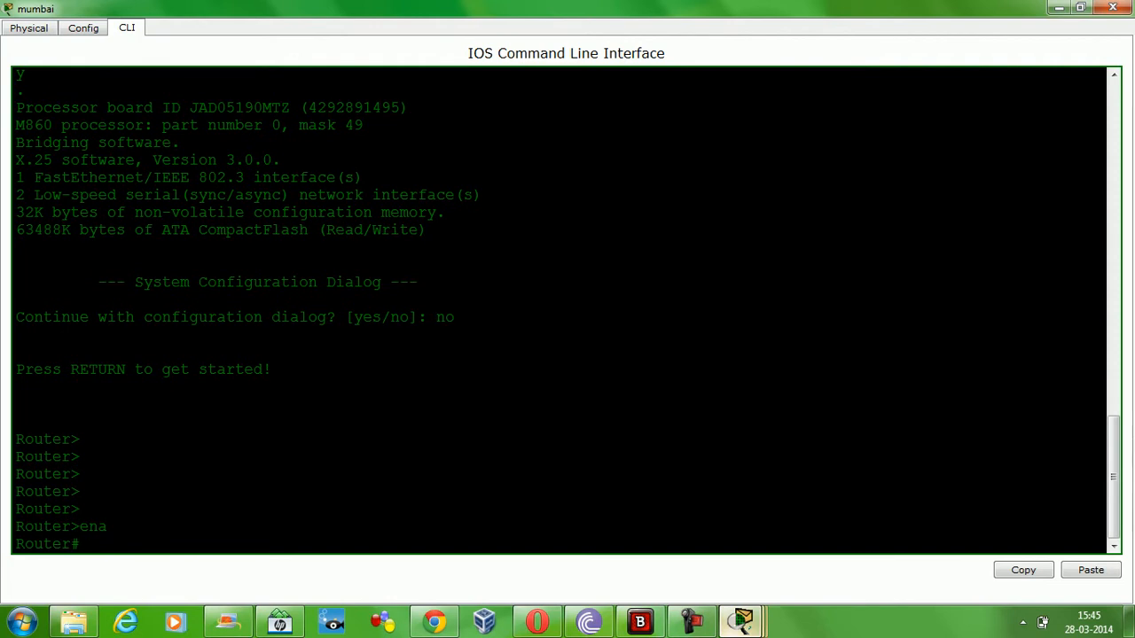
pyautogui.write('conf t')
pyautogui.press('Return')
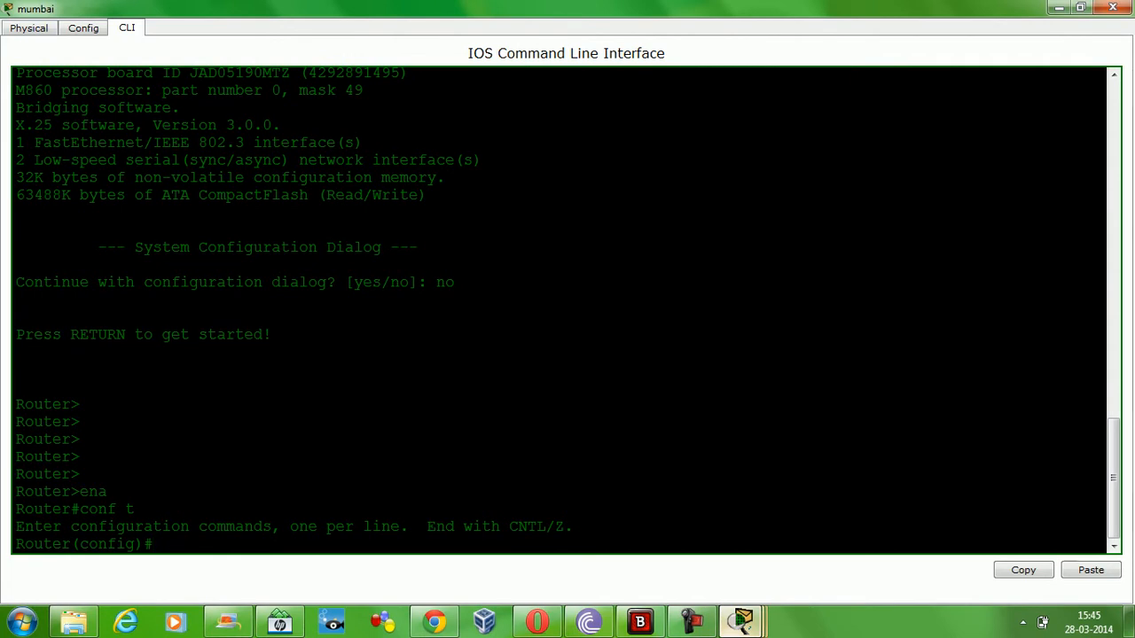
# - Set the mumbai router's hostname to Mumbai
pyautogui.write('ho mumbai')
pyautogui.press('BackSpace')
pyautogui.press('BackSpace')
pyautogui.press('BackSpace')
pyautogui.press('BackSpace')
pyautogui.press('BackSpace')
pyautogui.press('BackSpace')
pyautogui.write('Mumbai')
pyautogui.press('Return')
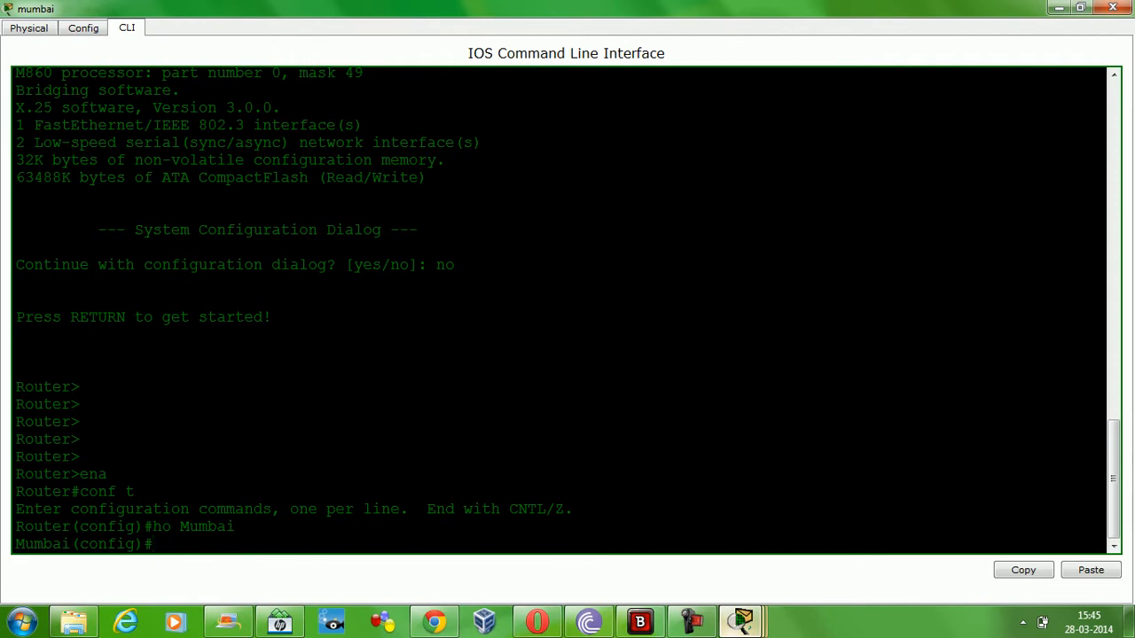
pyautogui.press('Return')
pyautogui.press('Return')
pyautogui.press('Return')
pyautogui.press('Return')
pyautogui.press('Return')
pyautogui.press('Return')
pyautogui.press('Return')
pyautogui.press('Return')
pyautogui.press('Return')
pyautogui.press('Return')
pyautogui.press('Return')
pyautogui.press('Return')
pyautogui.press('Return')
pyautogui.press('Return')
pyautogui.press('Return')
pyautogui.press('Return')
pyautogui.press('Return')
pyautogui.press('Return')
pyautogui.press('Return')
pyautogui.press('Return')
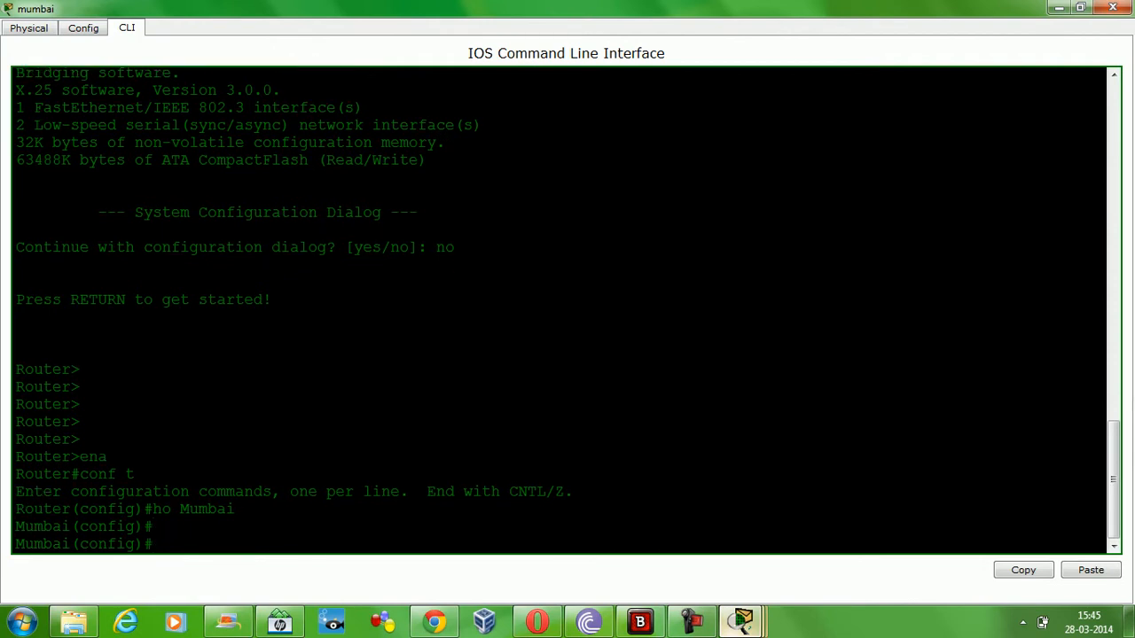
pyautogui.press('Return')
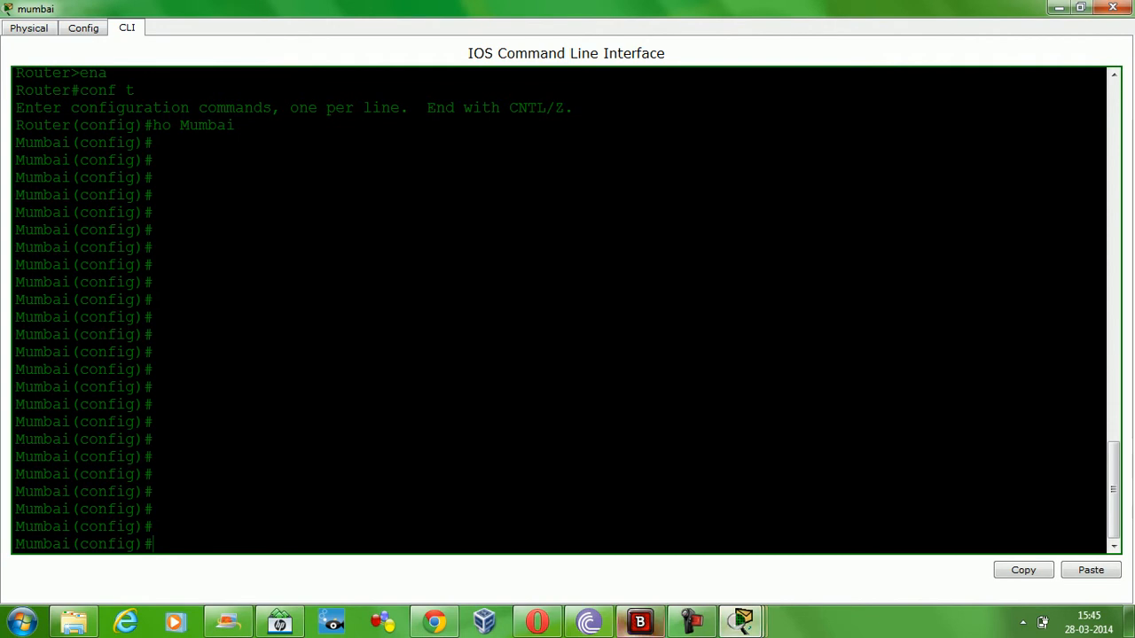
# - Check the port labels of the serial link in the topology and return to the delhi router's command line
pyautogui.moveTo(743, 621)
pyautogui.click(742, 532)
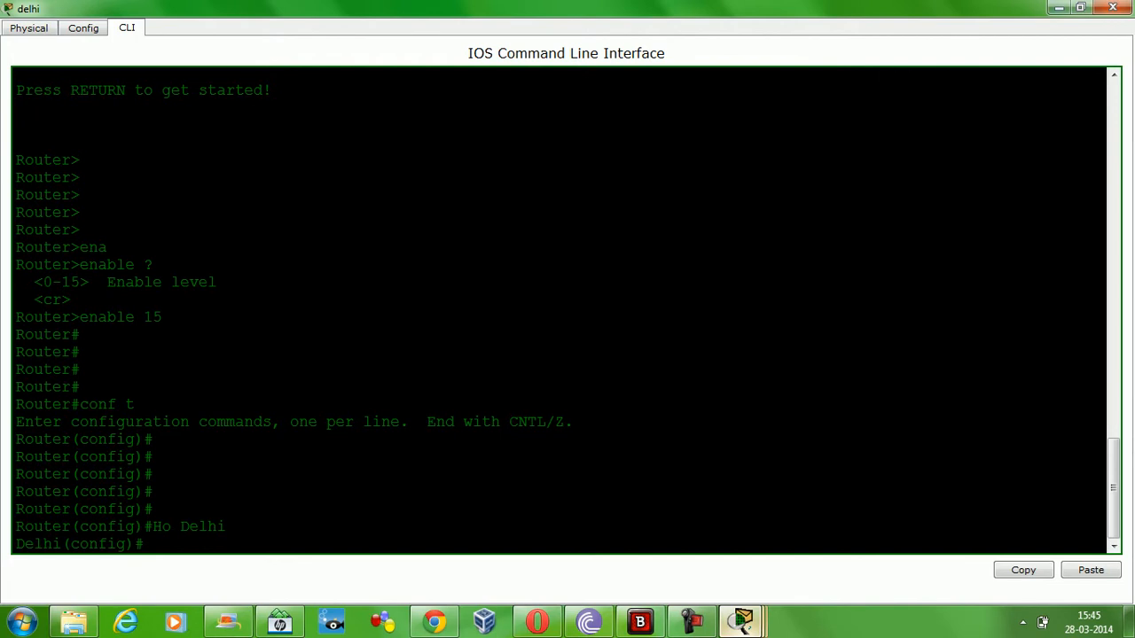
pyautogui.click(1059, 8)
pyautogui.click(1060, 8)
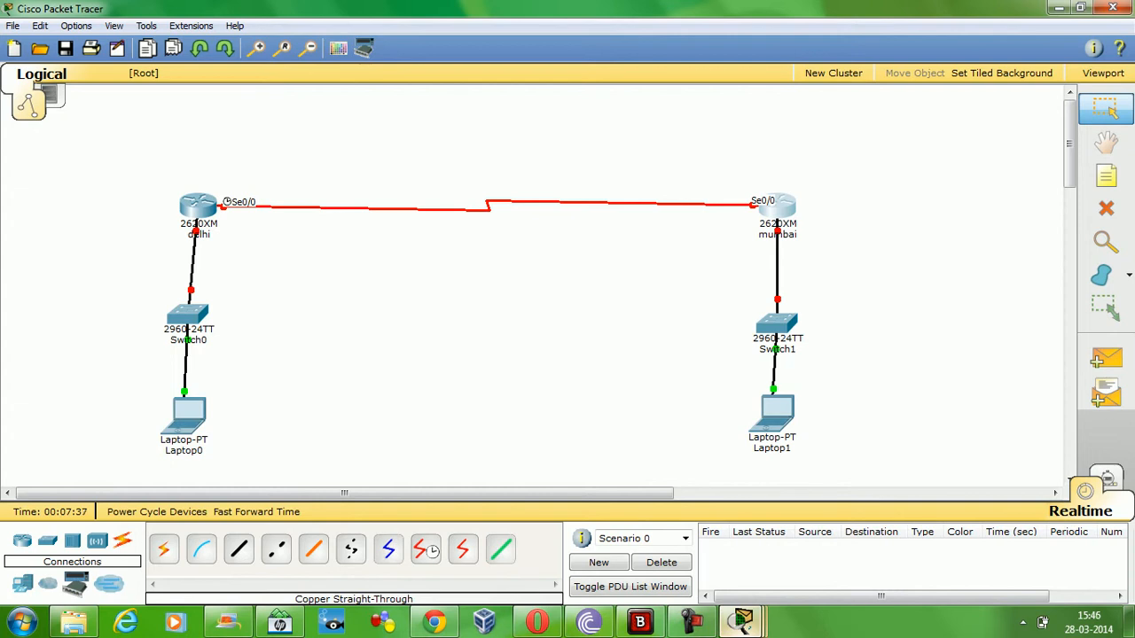
pyautogui.moveTo(743, 621)
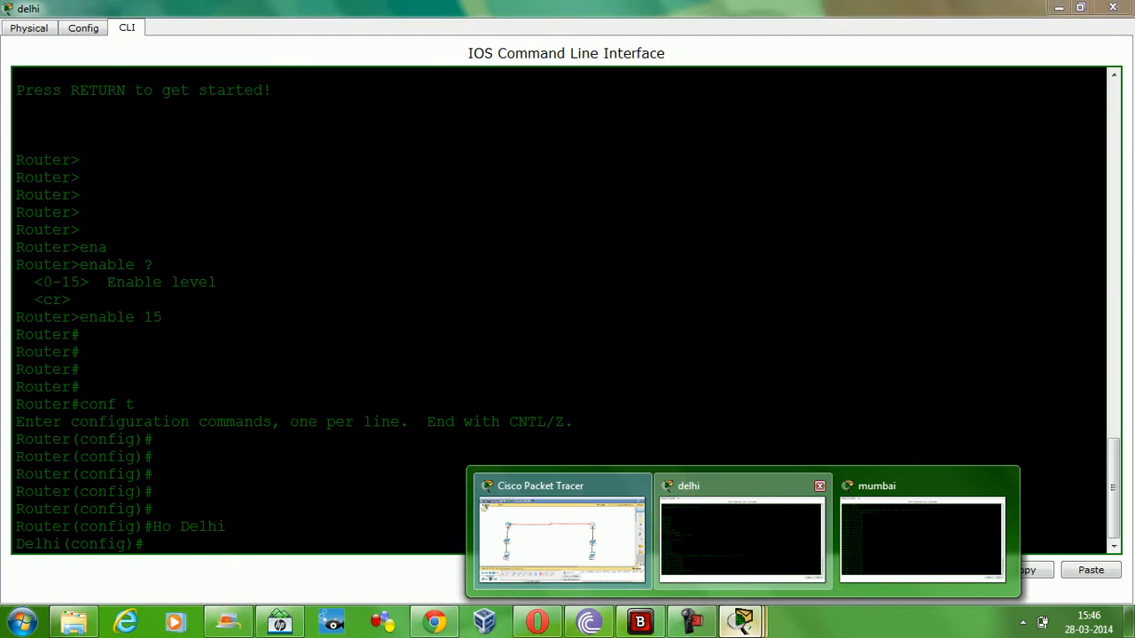
pyautogui.click(740, 537)
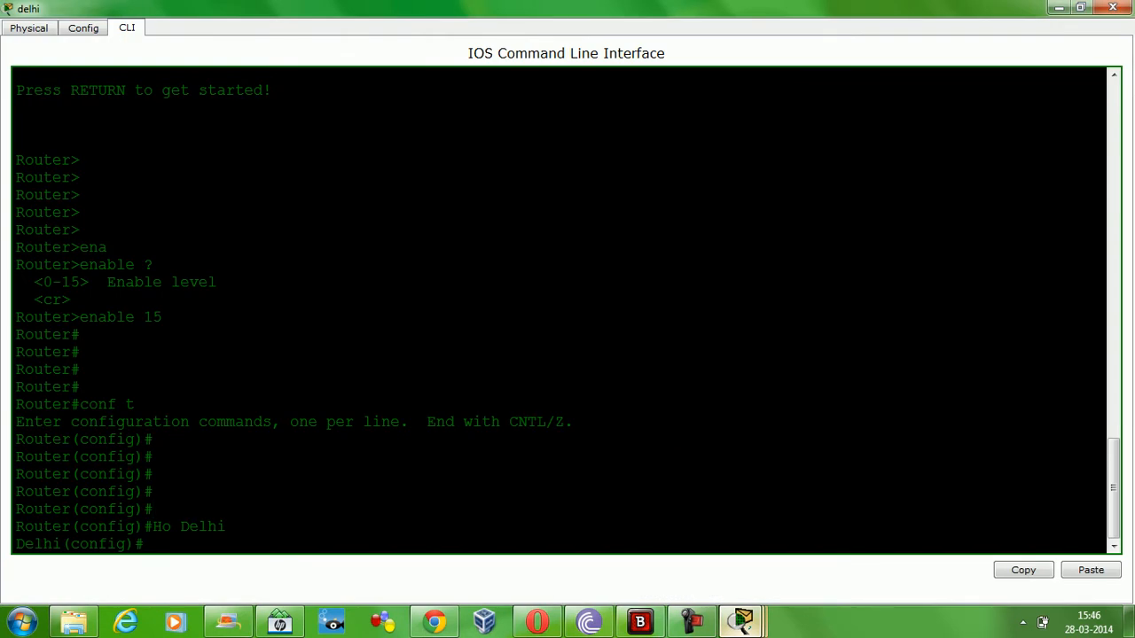
# - List the interface types on the delhi router and enter configuration mode for interface serial 0/0
pyautogui.press('Return')
pyautogui.press('Return')
pyautogui.press('Return')
pyautogui.press('Return')
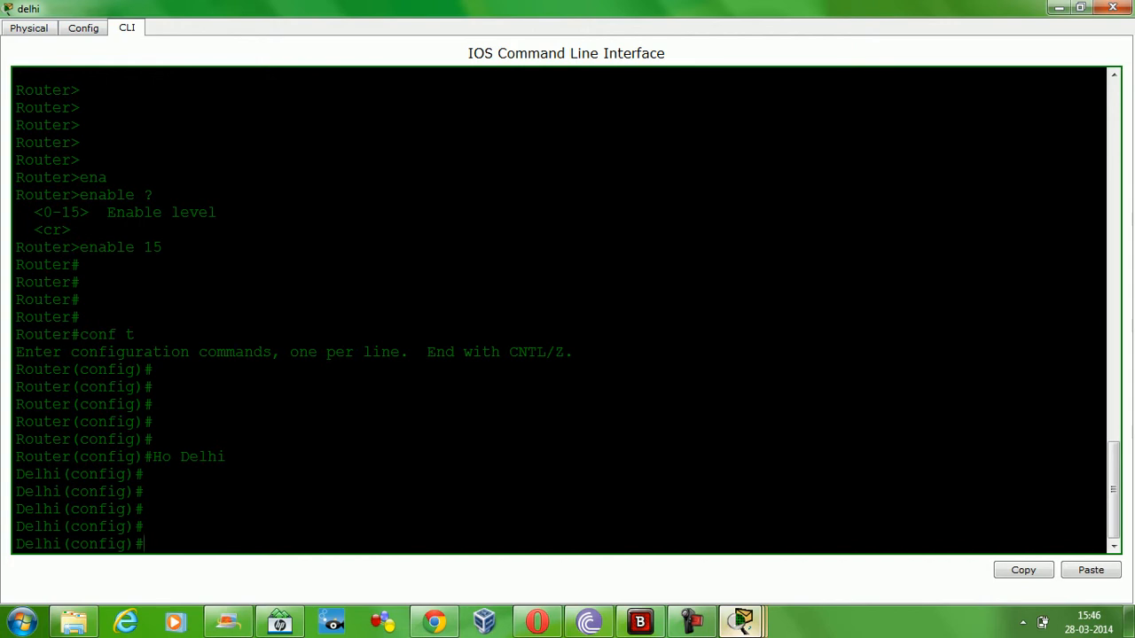
pyautogui.write('int')
pyautogui.press('Tab')
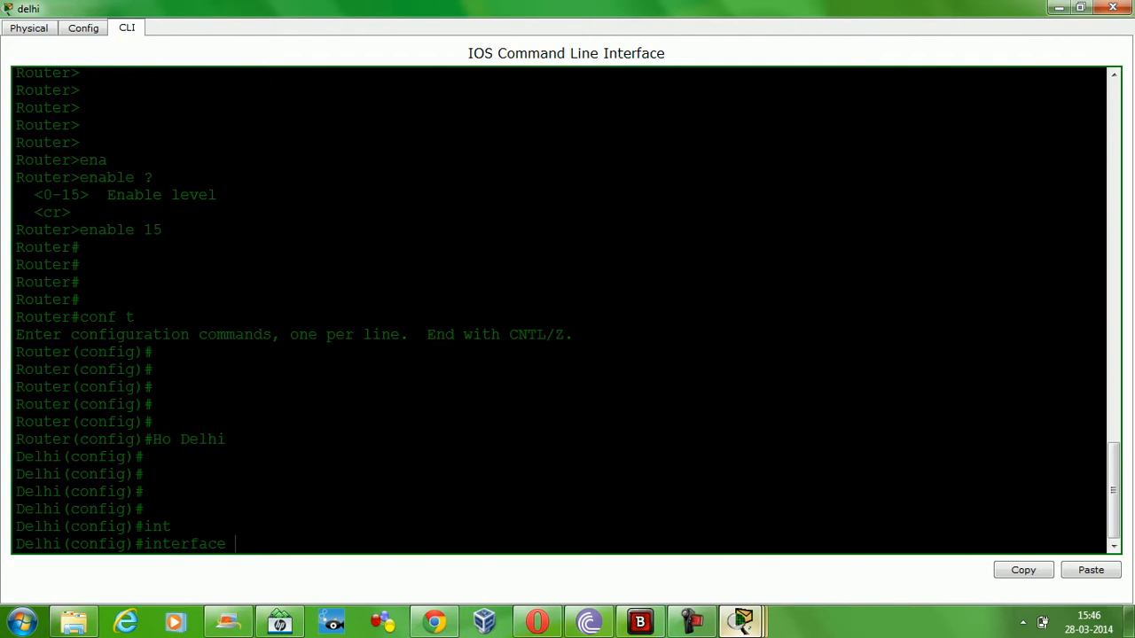
pyautogui.write('?')
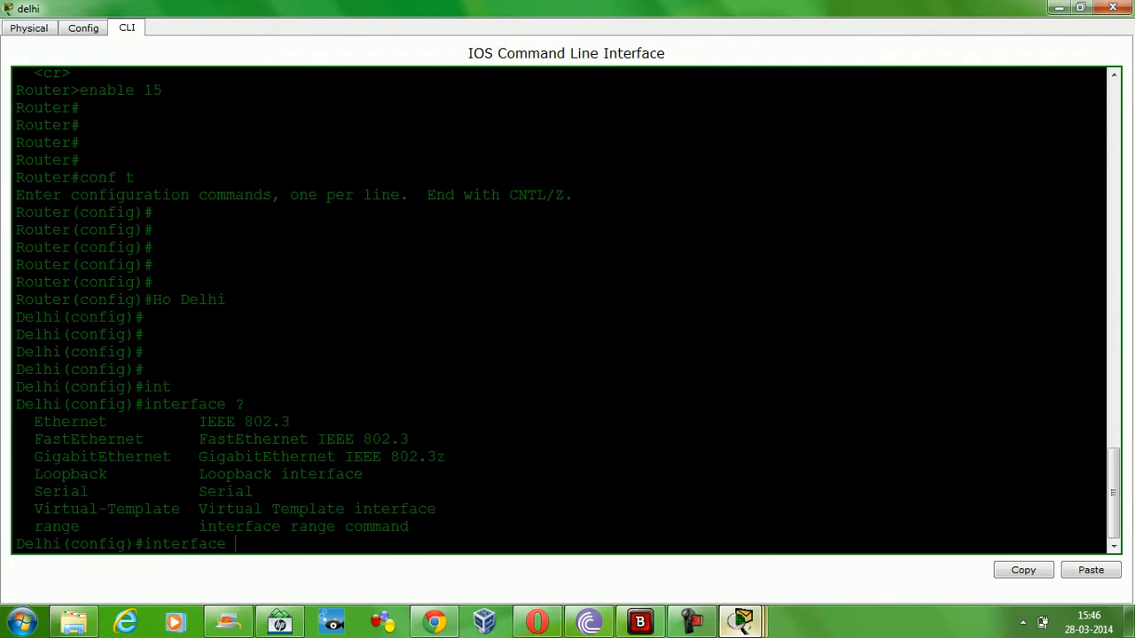
pyautogui.write('se')
pyautogui.press('Tab')
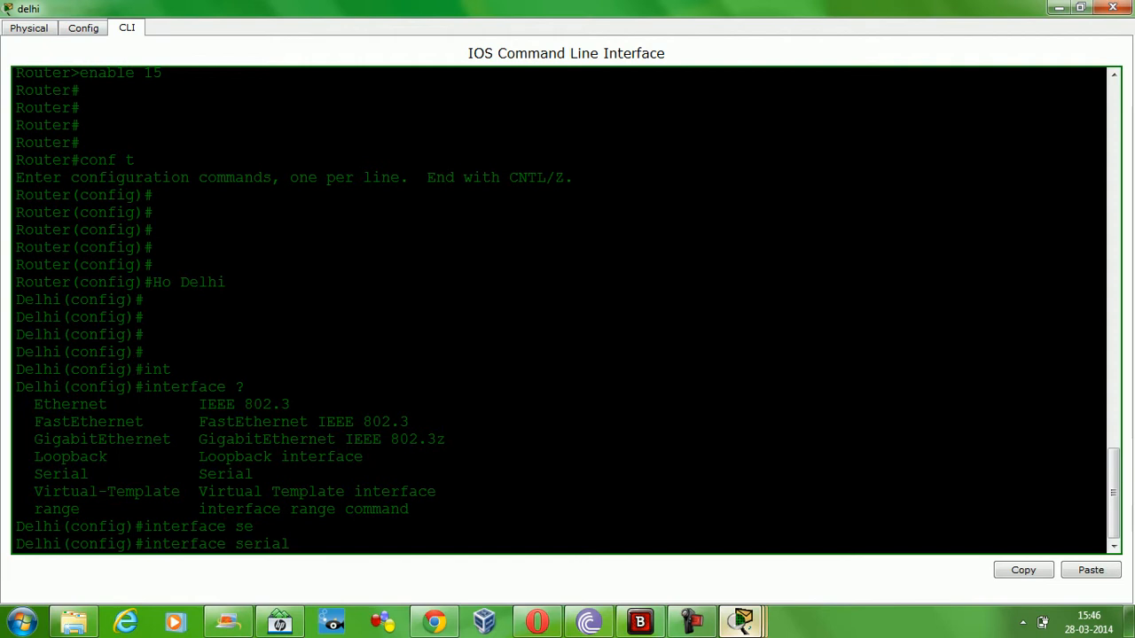
pyautogui.write('0/0')
pyautogui.press('Return')
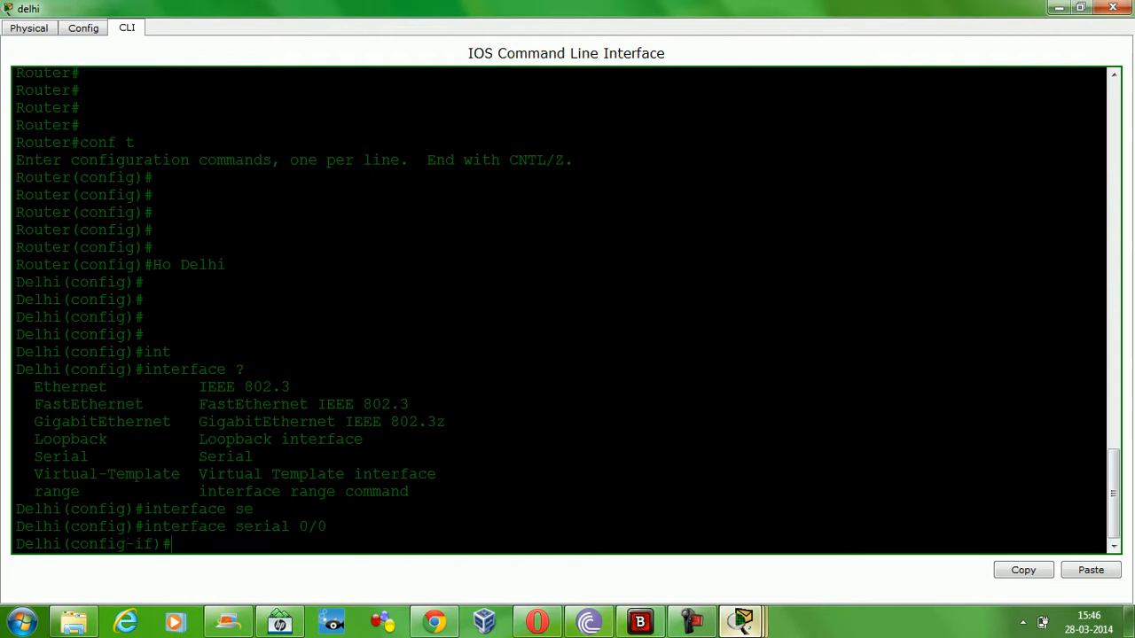
# - List the configuration commands available for the delhi router's serial interface
pyautogui.press('Return')
pyautogui.press('Return')
pyautogui.press('Return')
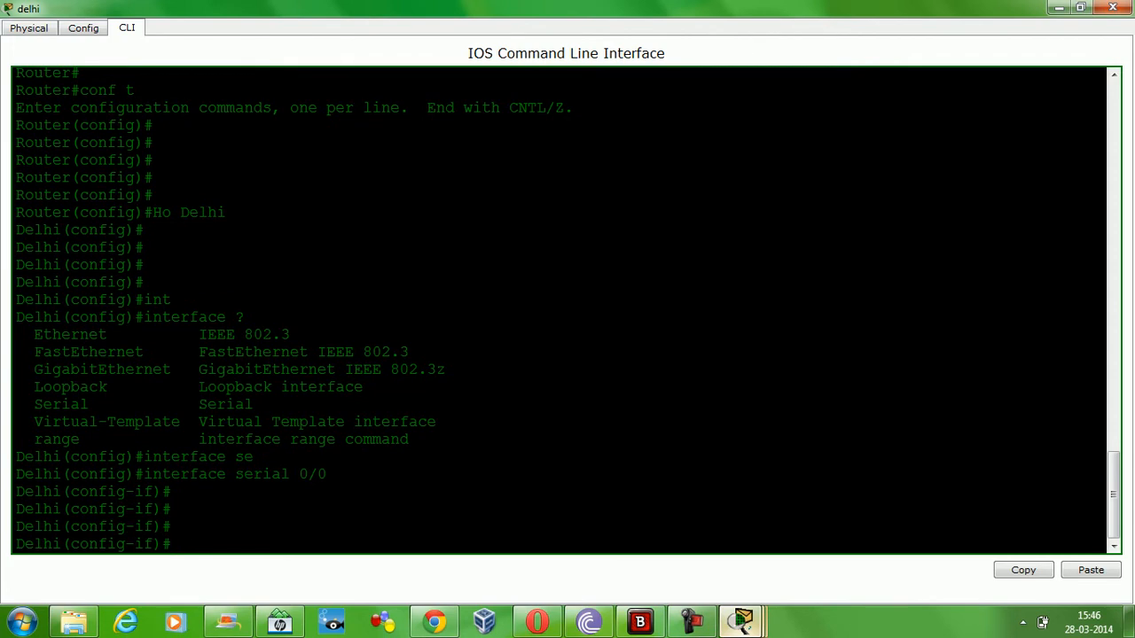
pyautogui.write('?')
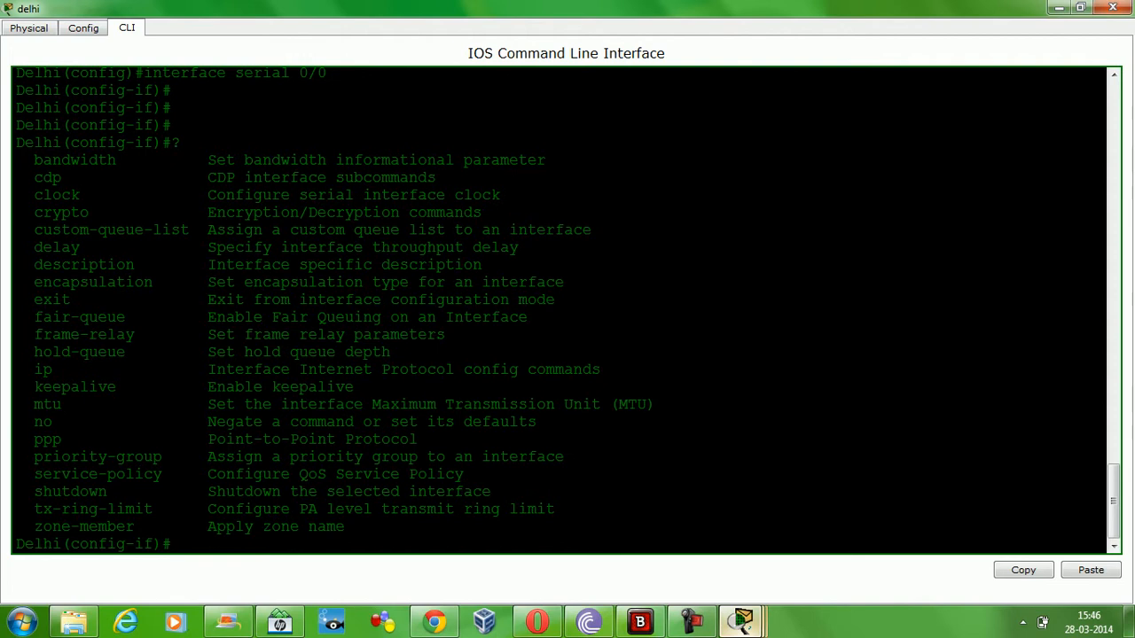
# - Assign IP address 100.1.1.100 with subnet mask 255.255.00.0 to the delhi router's serial 0/0 interface
pyautogui.write('ip')
pyautogui.press('Tab')
pyautogui.write('add')
pyautogui.press('Tab')
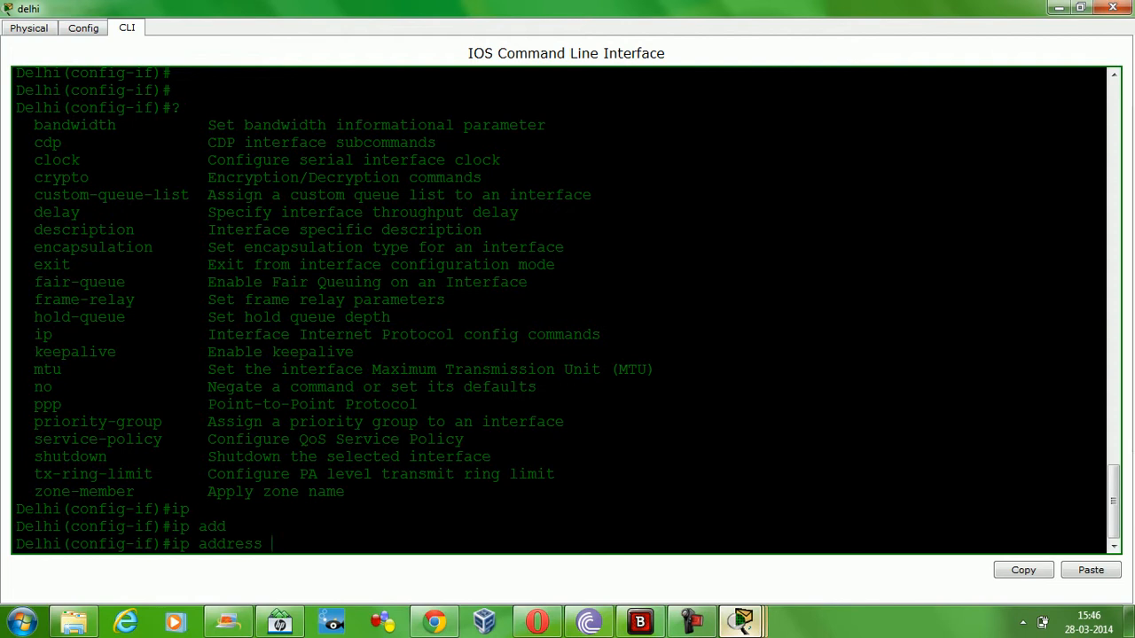
pyautogui.write('100.1.1.100 2550255')
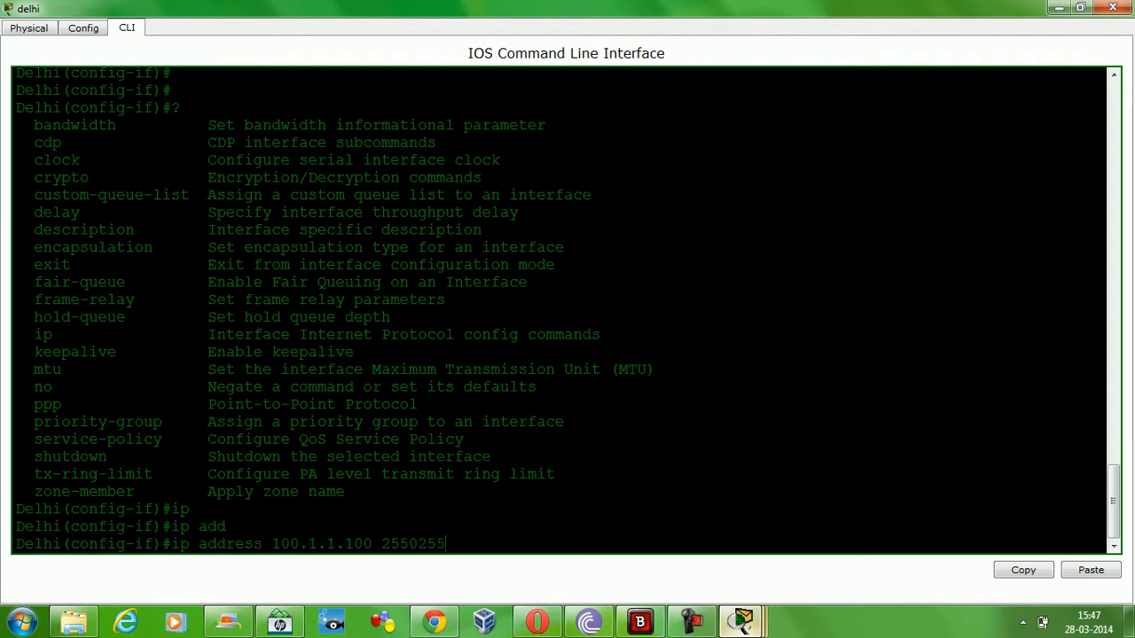
pyautogui.press('BackSpace')
pyautogui.press('BackSpace')
pyautogui.press('BackSpace')
pyautogui.press('BackSpace')
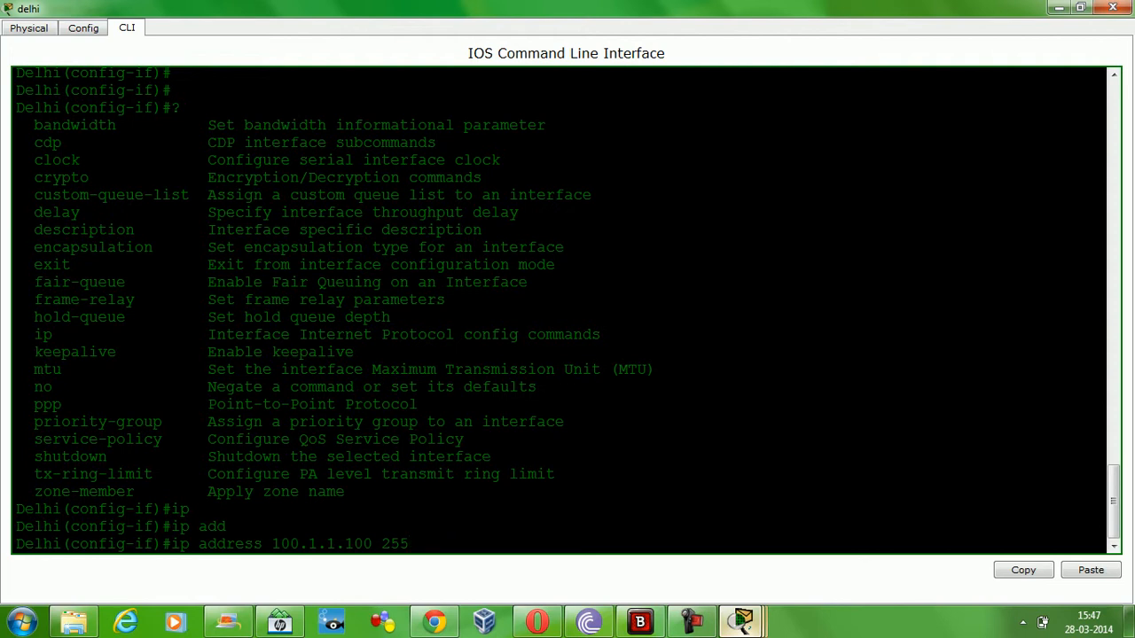
pyautogui.write('.255.')
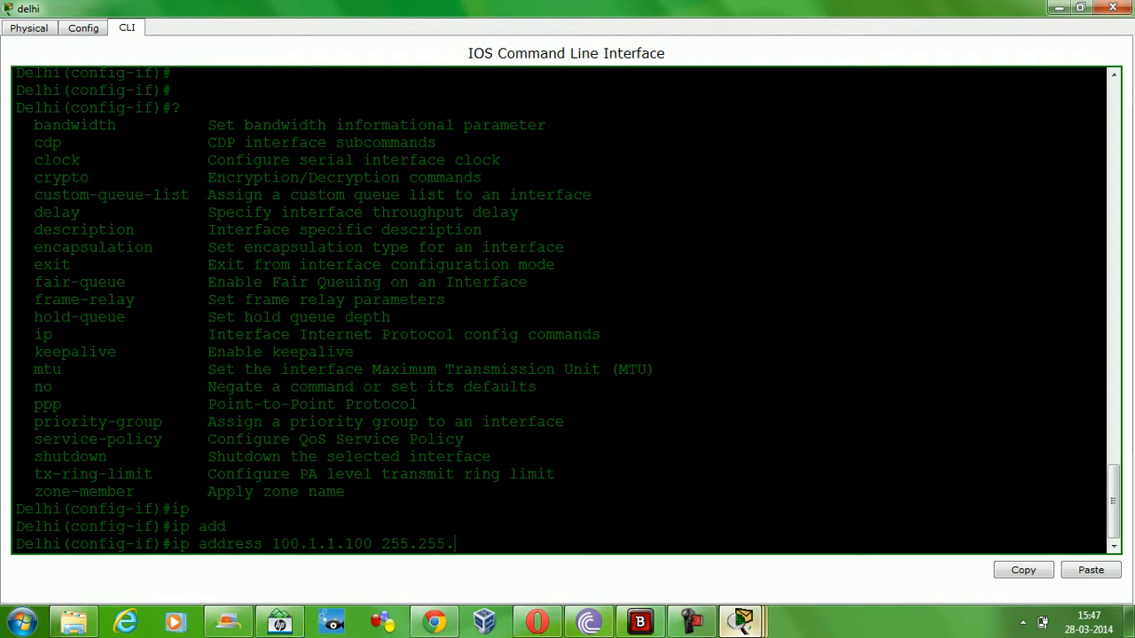
pyautogui.write('00.0')
pyautogui.press('Return')
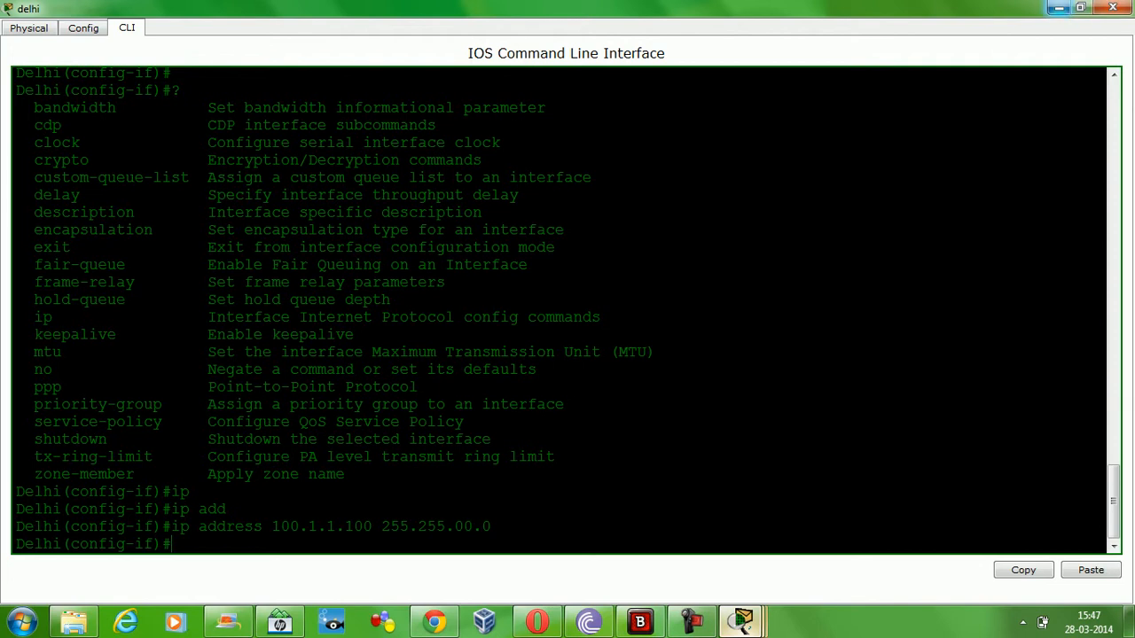
# - Check the serial link in the topology, then enable the delhi router's serial 0/0 interface with no shut
pyautogui.click(1058, 8)
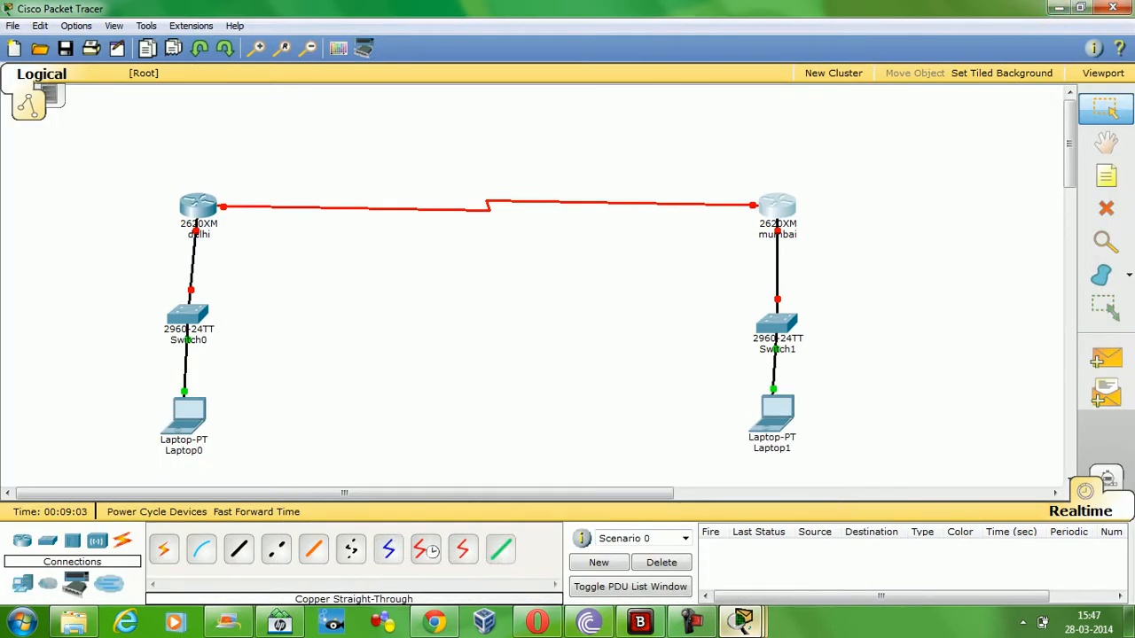
pyautogui.moveTo(742, 621)
pyautogui.click(925, 532)
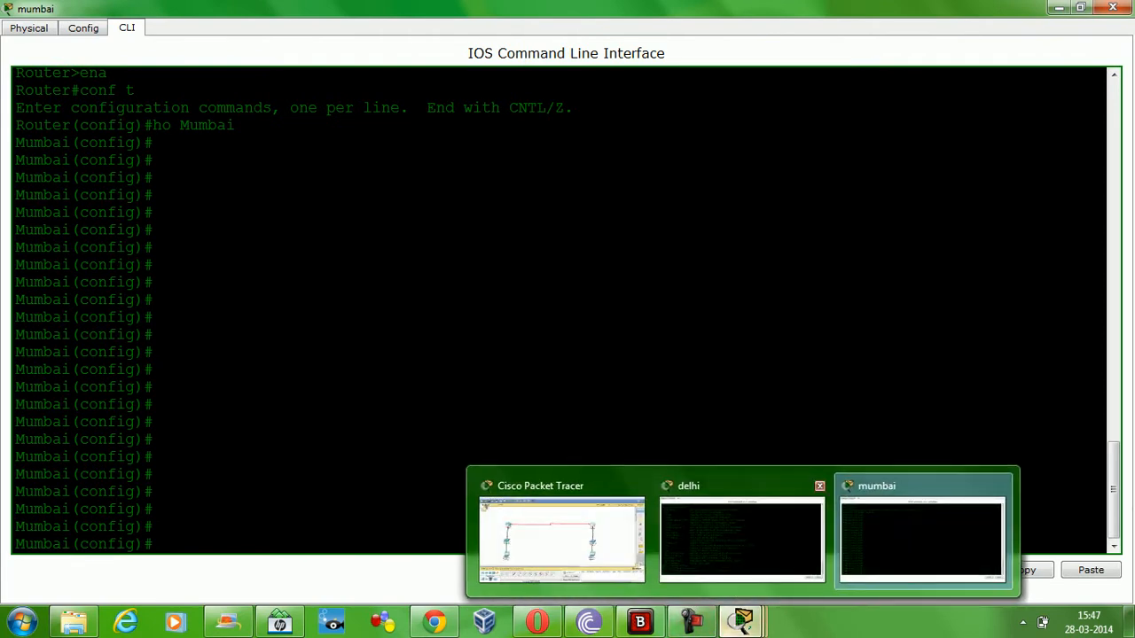
pyautogui.click(742, 537)
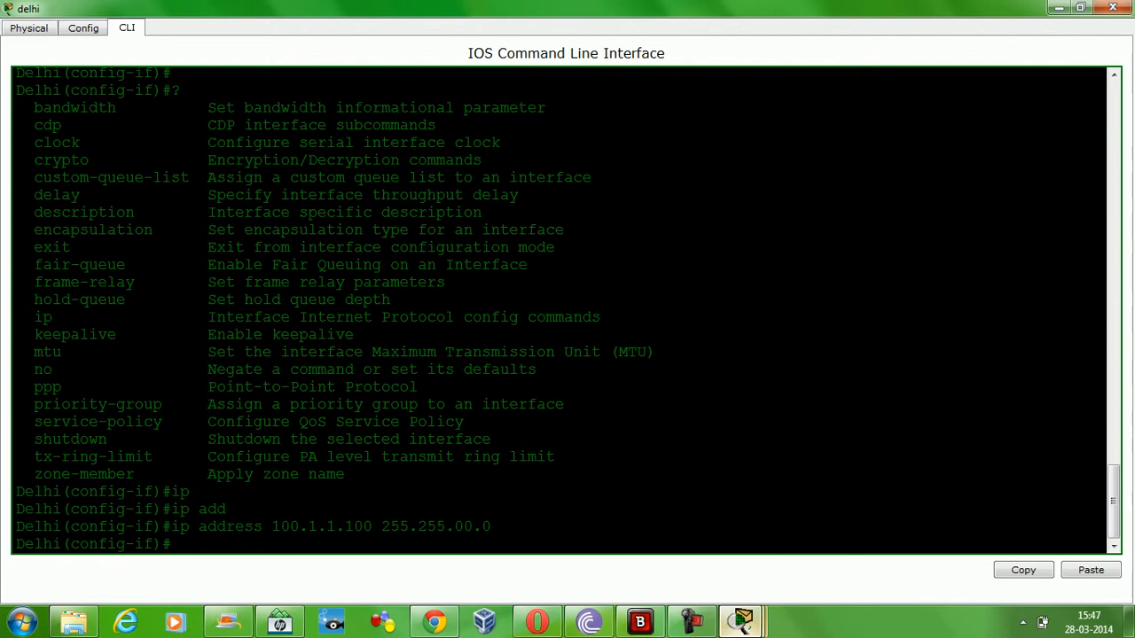
pyautogui.write('no shut')
pyautogui.press('Return')
pyautogui.press('Return')
pyautogui.press('Return')
pyautogui.press('Return')
pyautogui.press('Return')
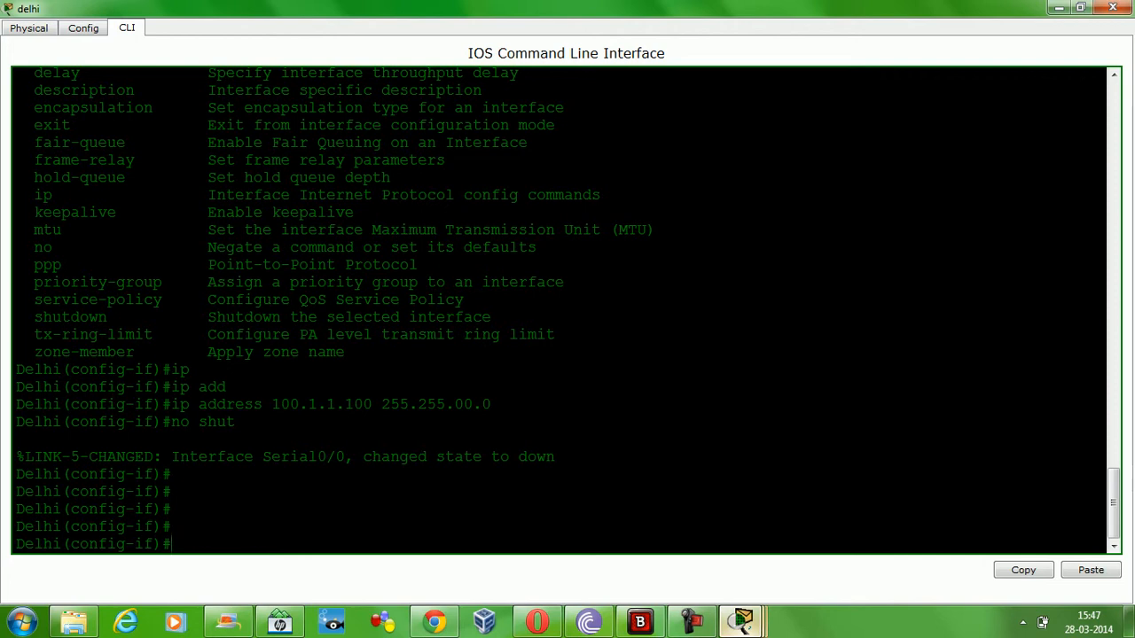
pyautogui.scroll(3, 568, 311)
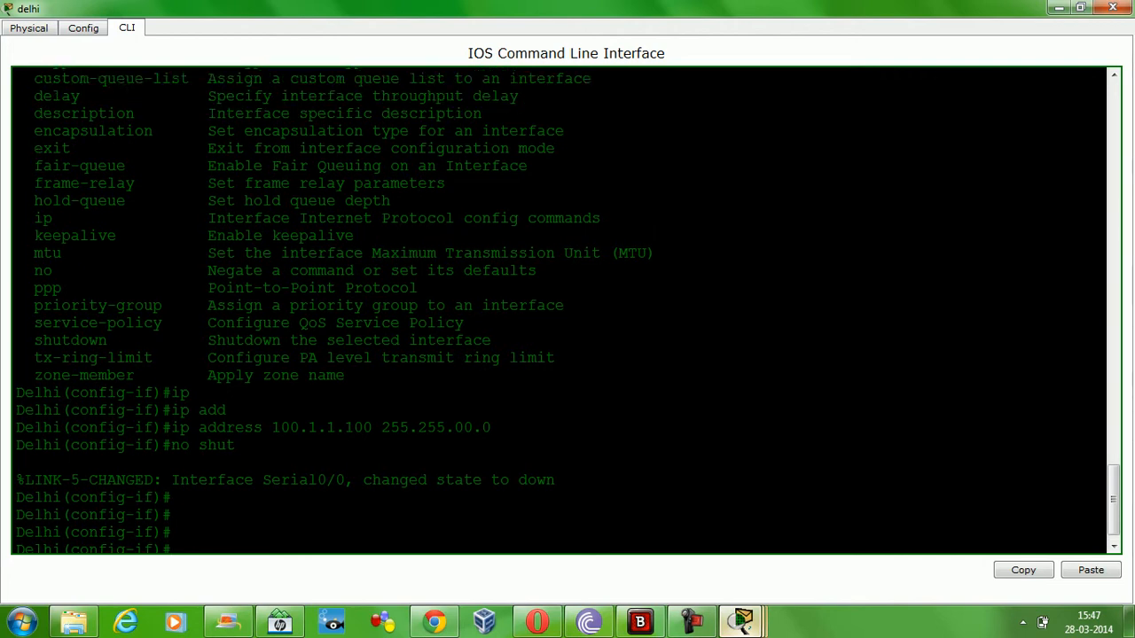
pyautogui.scroll(1, 568, 310)
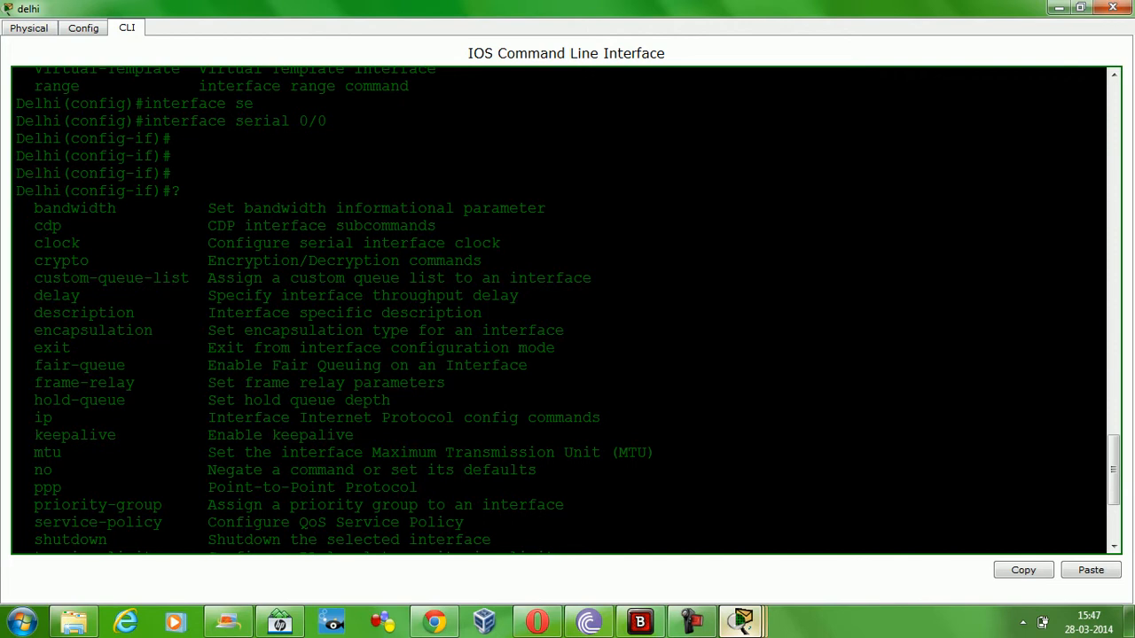
pyautogui.scroll(-5, 568, 310)
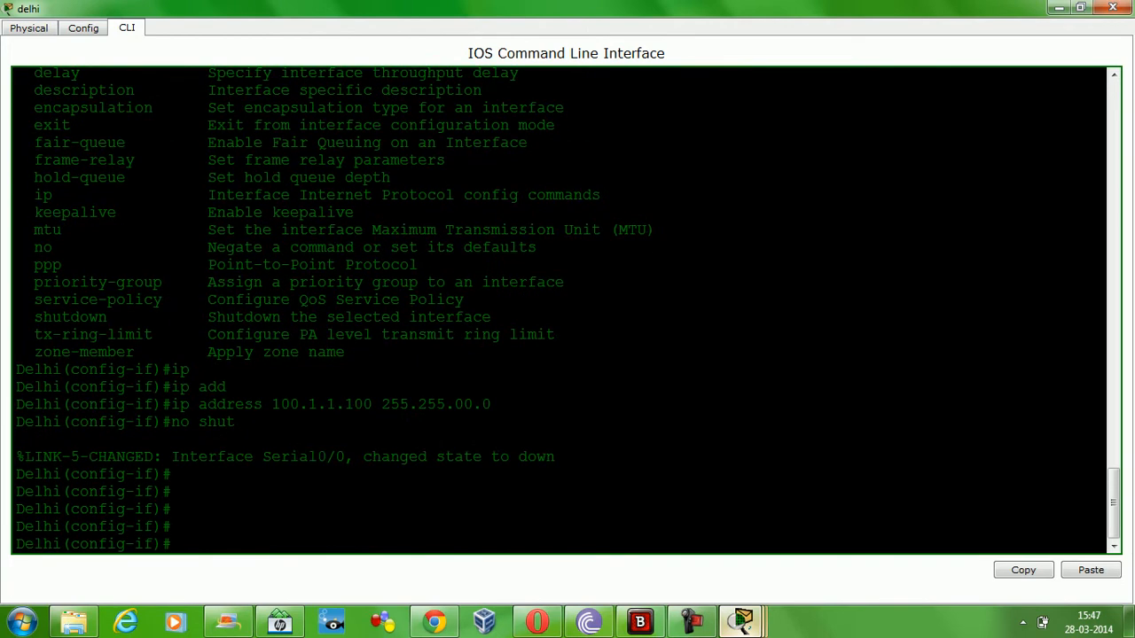
# - Switch to the mumbai router's command line and enter configuration mode for interface serial 0/0
pyautogui.moveTo(743, 621)
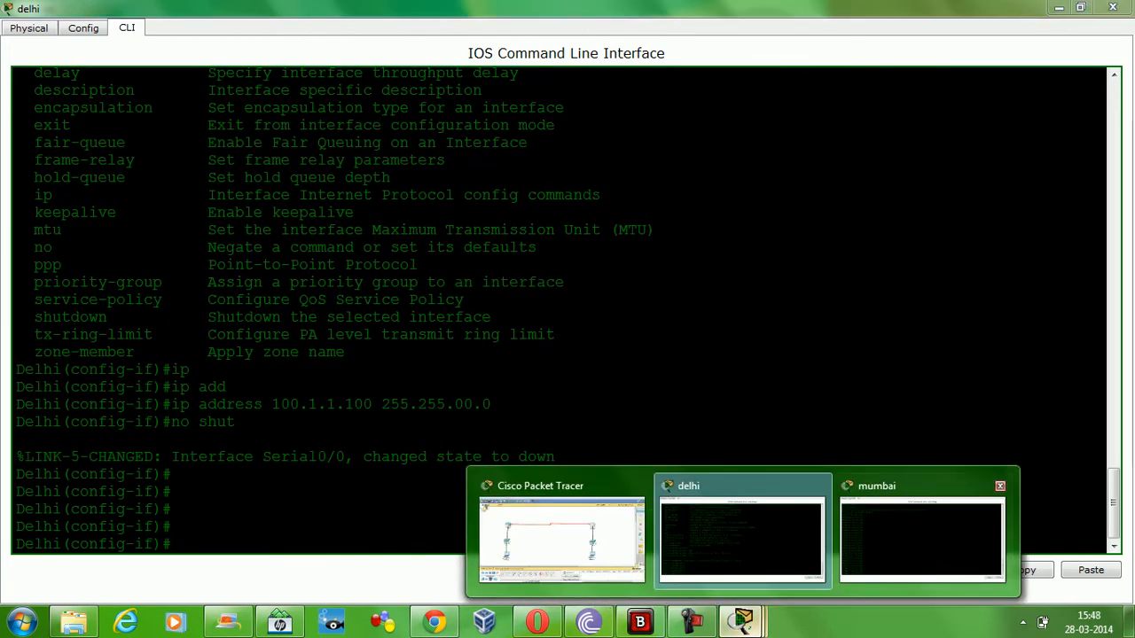
pyautogui.click(922, 532)
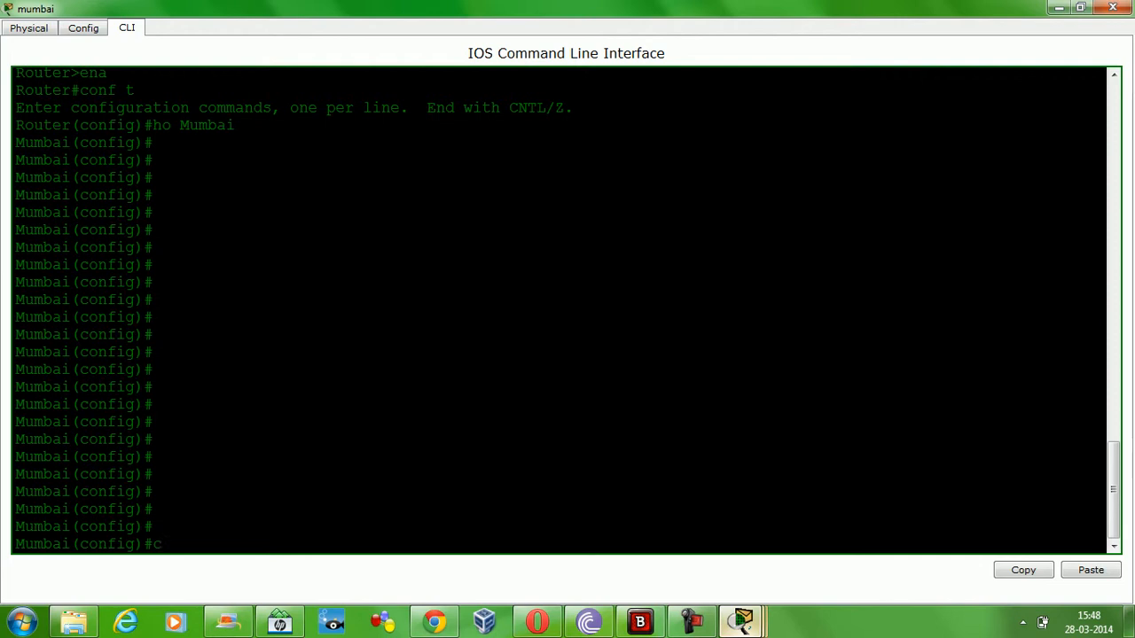
pyautogui.write('int se 0/0')
pyautogui.press('Return')
# - Assign IP address 100.1.1.101 with subnet mask 255.255.0.0 to the mumbai router's serial 0/0 interface
pyautogui.write('ip')
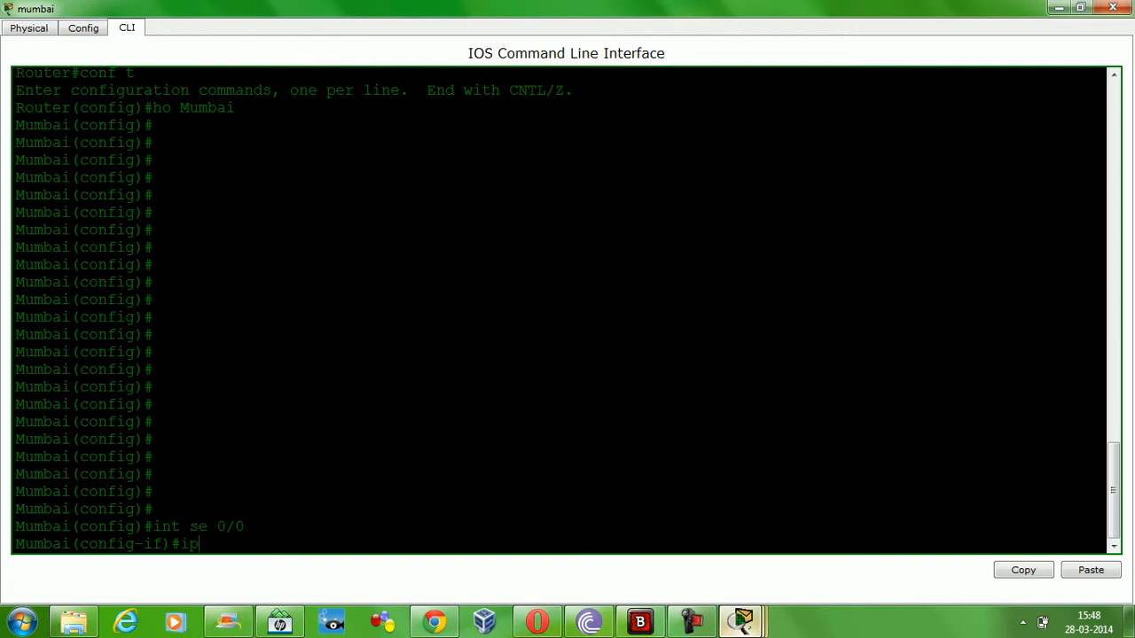
pyautogui.write(' add 100')
pyautogui.write('.1.')
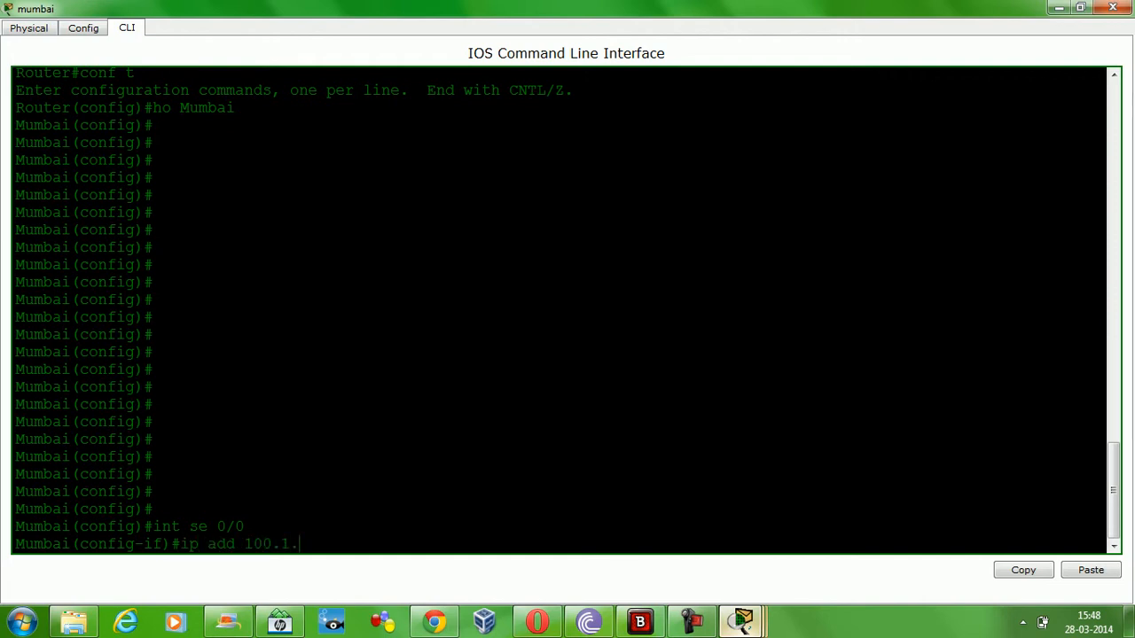
pyautogui.write('1.101')
pyautogui.moveTo(742, 621)
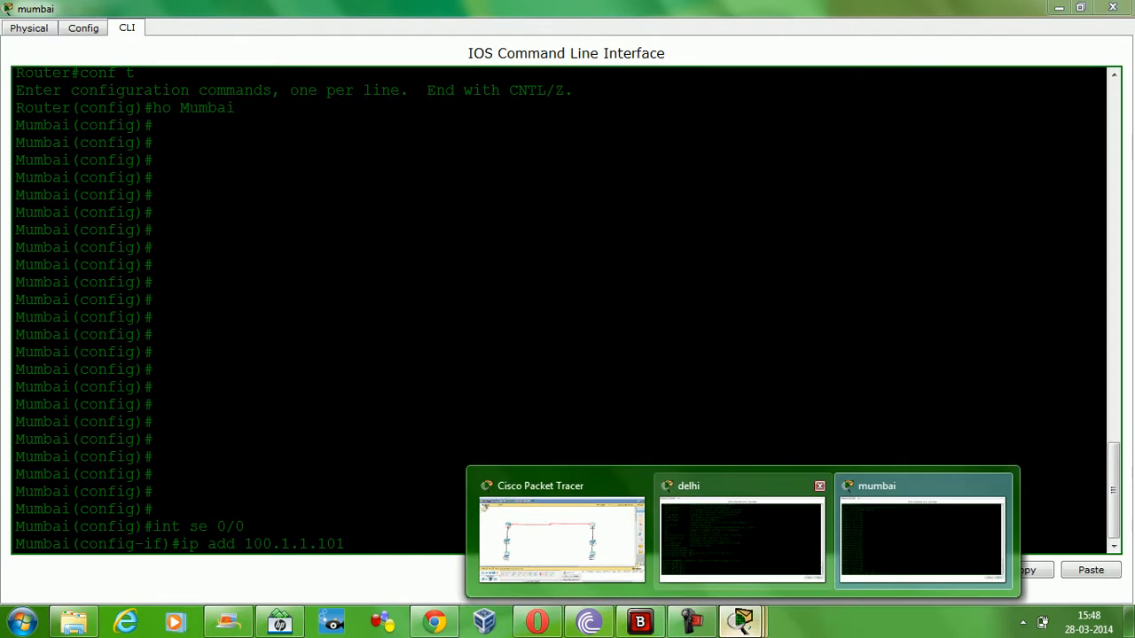
pyautogui.click(743, 523)
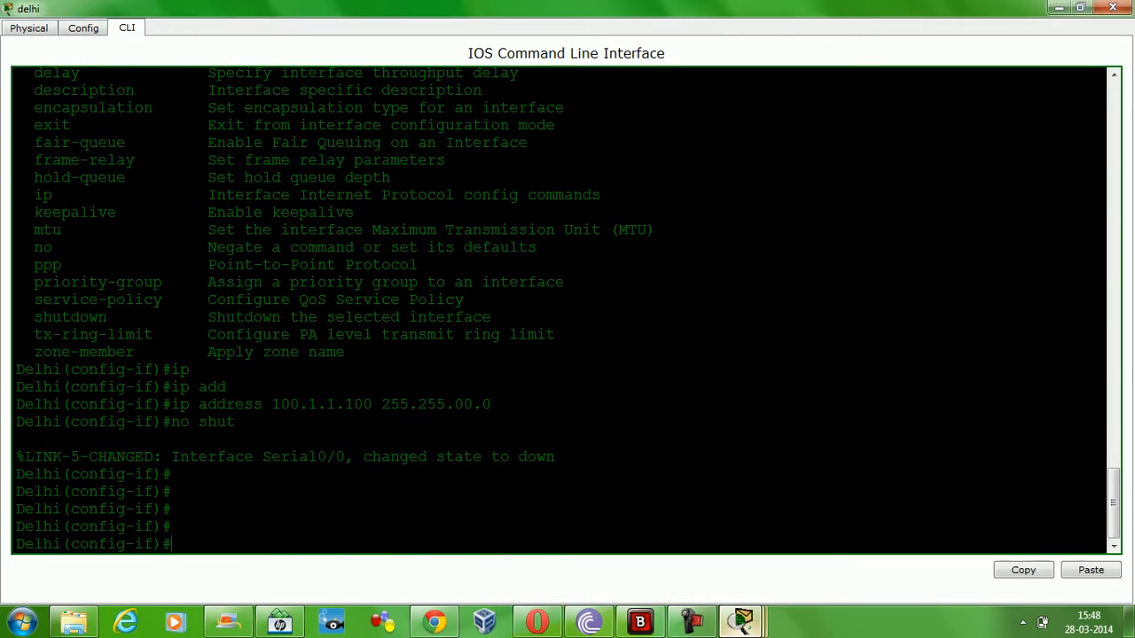
pyautogui.click(975, 532)
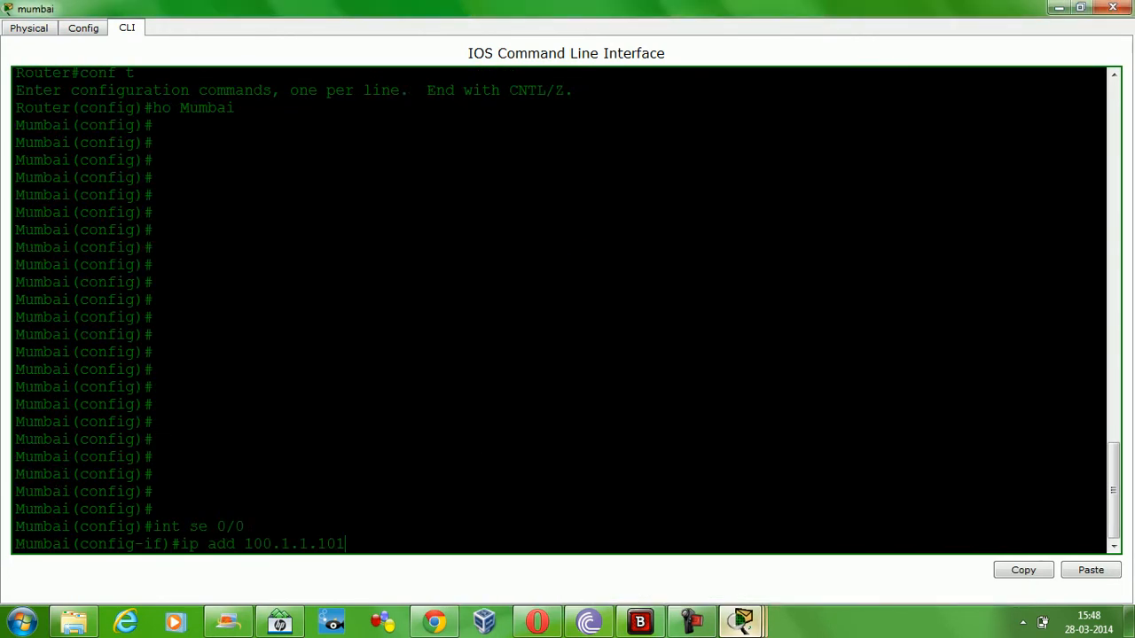
pyautogui.write('255')
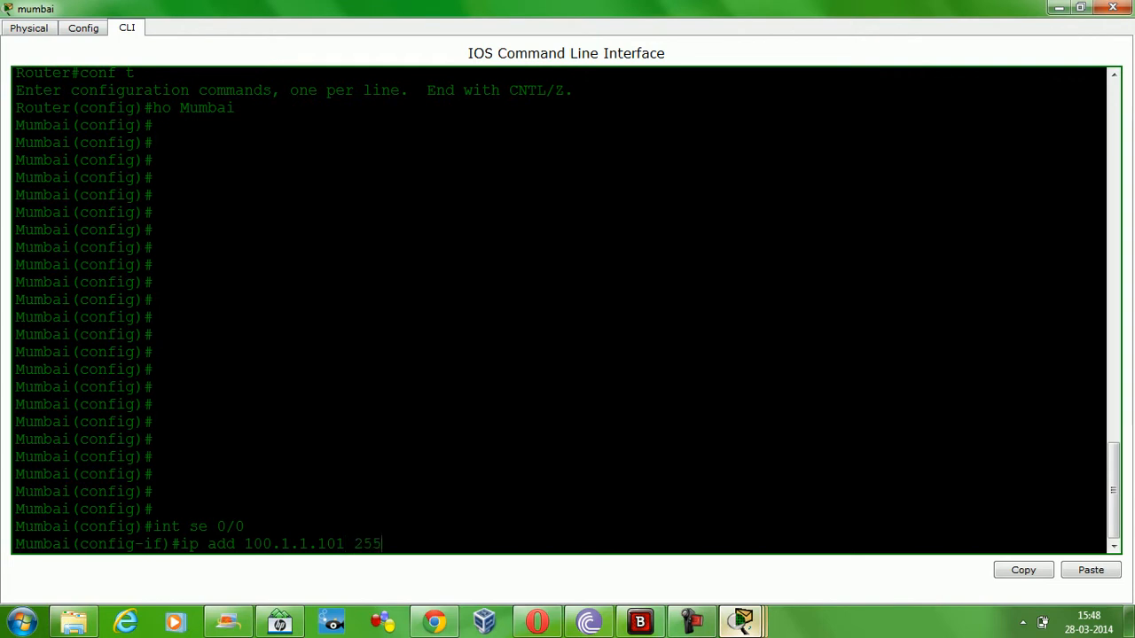
pyautogui.write('.255.')
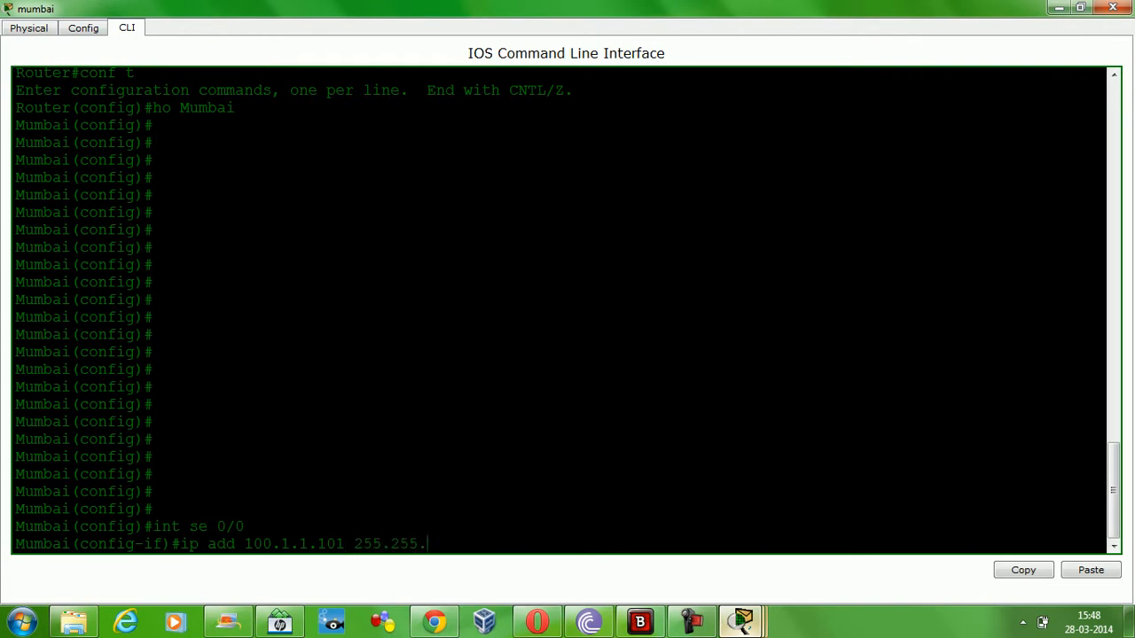
pyautogui.write('0.0')
pyautogui.press('Return')
# - Enable the mumbai router's serial interface with no shut and check the link between the routers in the topology
pyautogui.write('no shut')
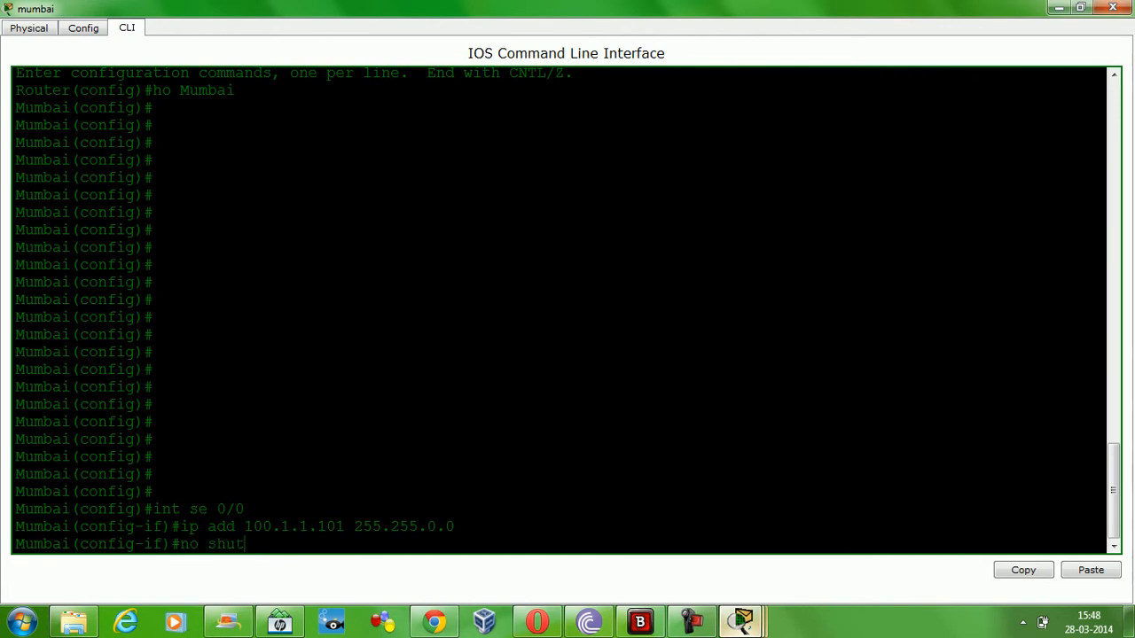
pyautogui.press('Return')
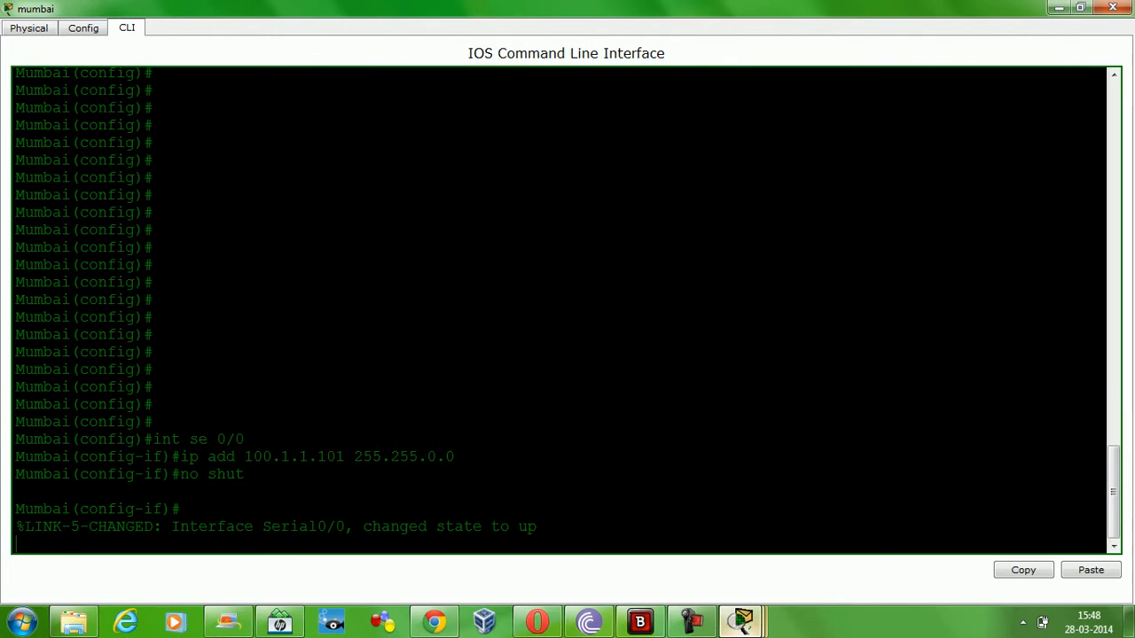
pyautogui.moveTo(743, 621)
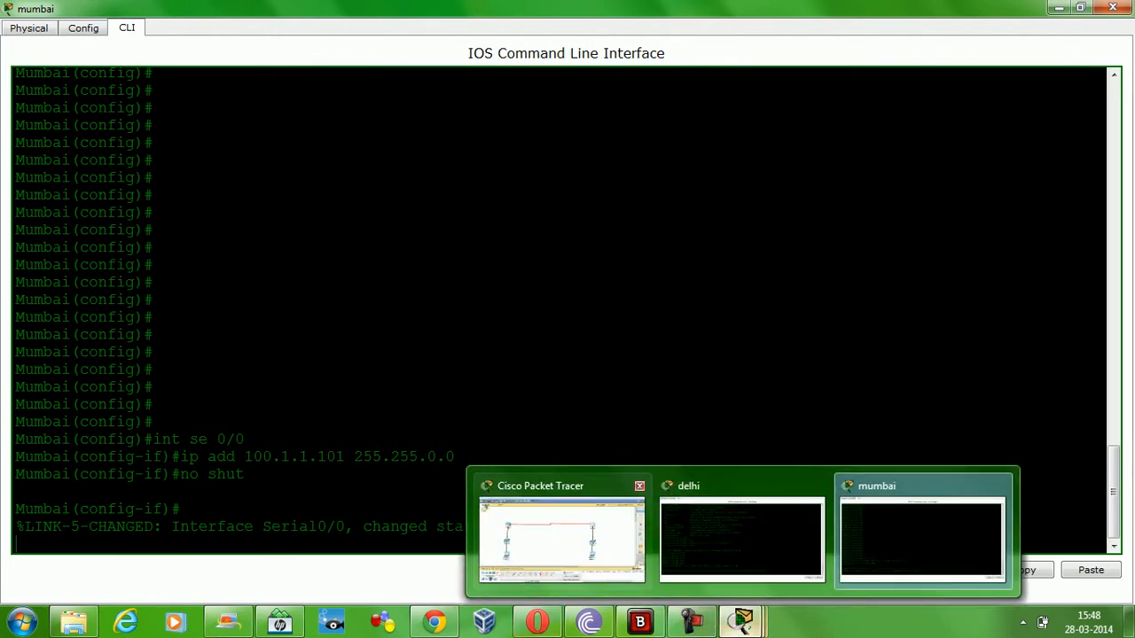
pyautogui.click(559, 532)
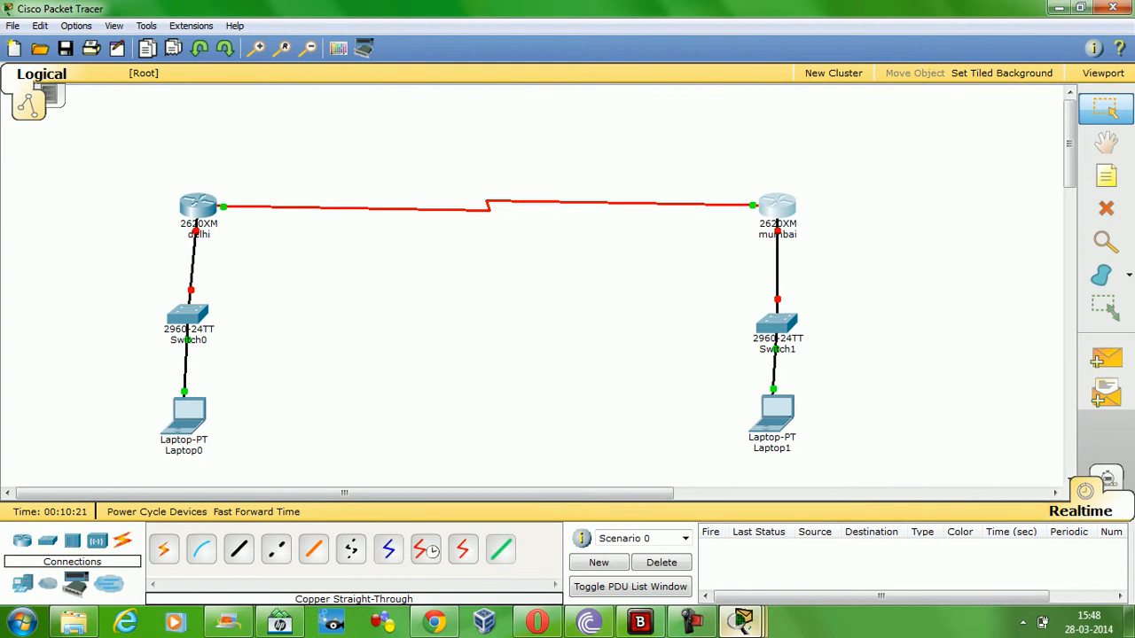
# - Ping the mumbai router at 100.1.1.101 from the delhi router's interface configuration mode
pyautogui.moveTo(743, 621)
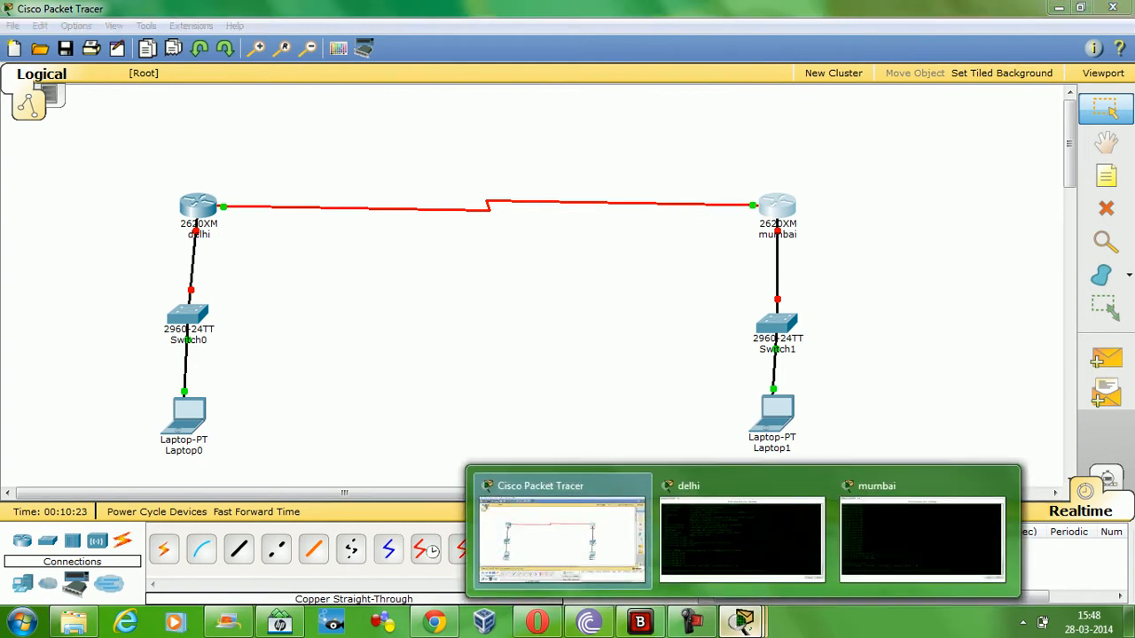
pyautogui.click(741, 536)
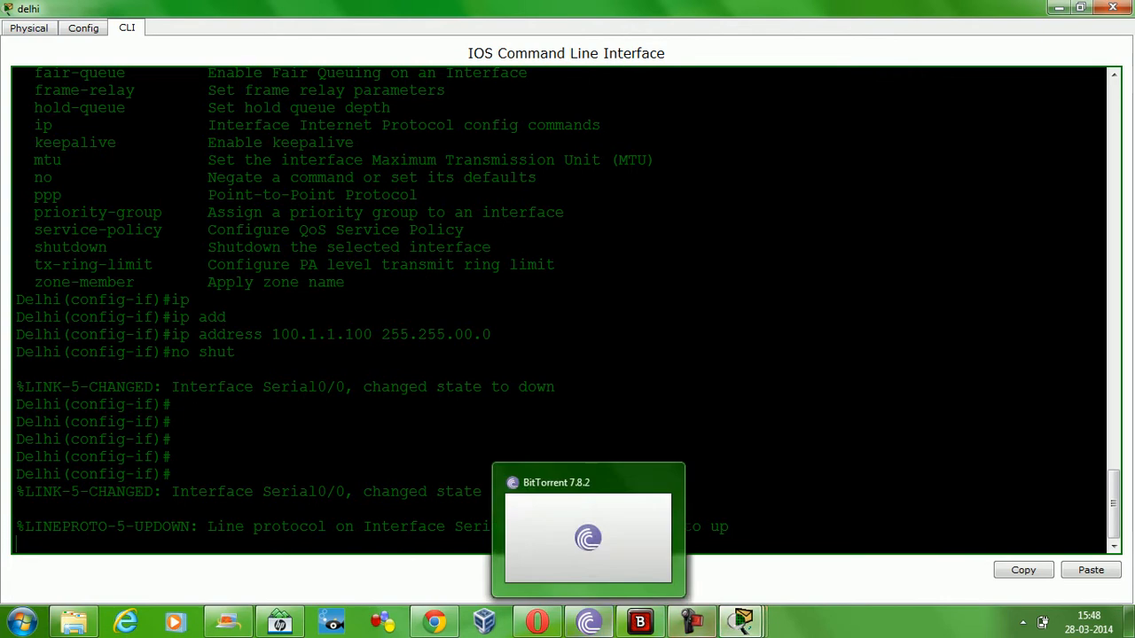
pyautogui.moveTo(743, 621)
pyautogui.click(743, 537)
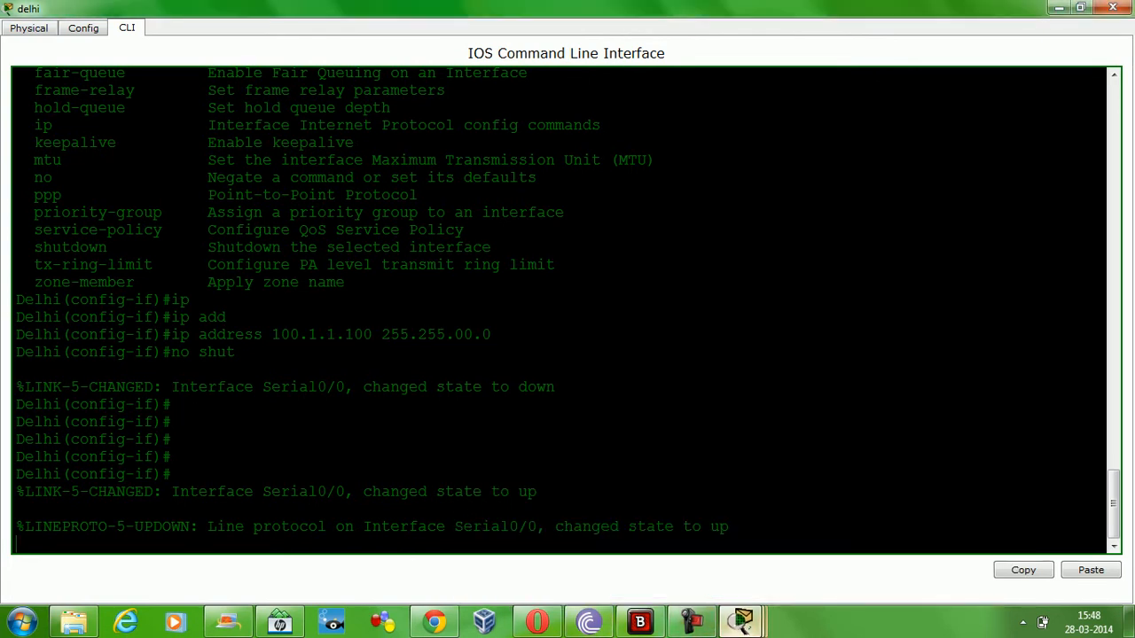
pyautogui.press('Return')
pyautogui.press('Return')
pyautogui.press('Return')
pyautogui.press('Return')
pyautogui.press('Return')
pyautogui.press('Return')
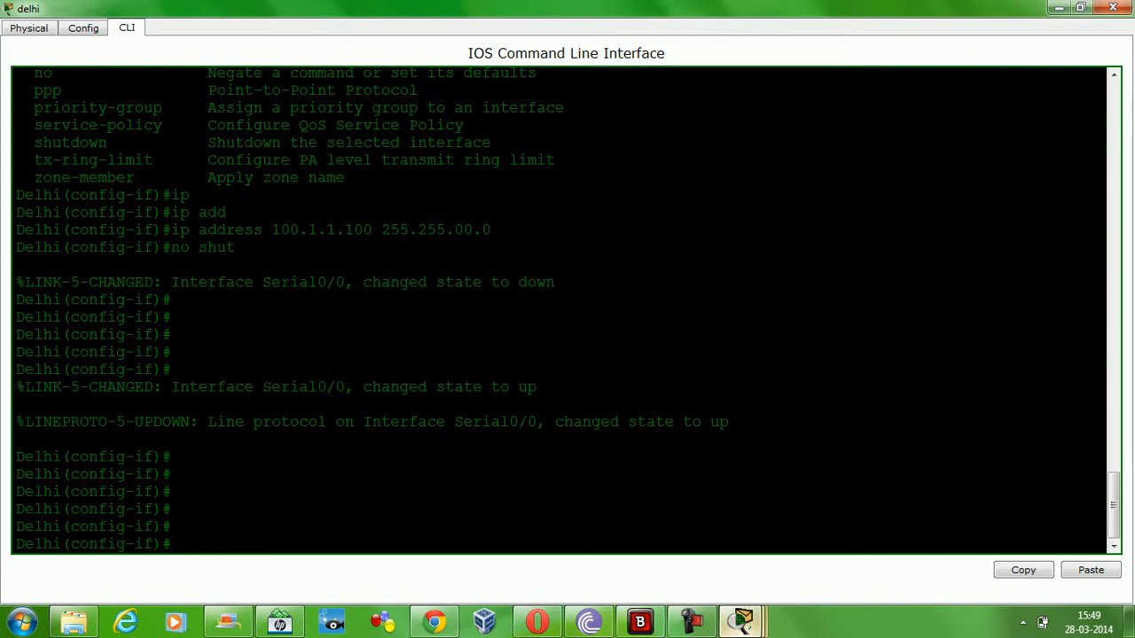
pyautogui.write('do ping 100')
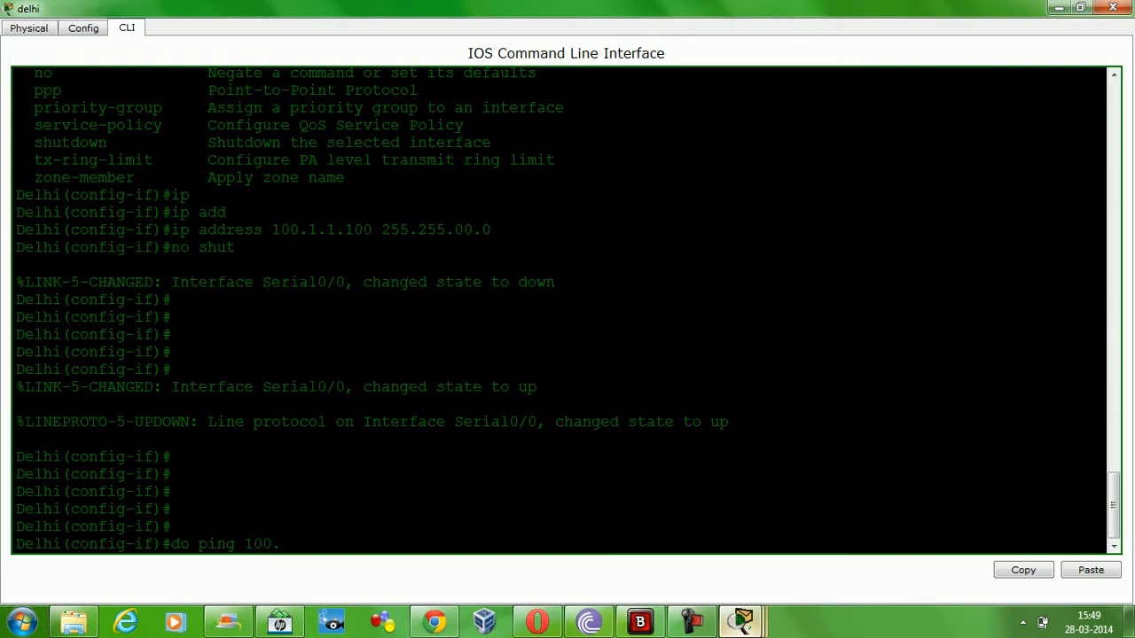
pyautogui.write('.1.1.101')
pyautogui.press('Return')
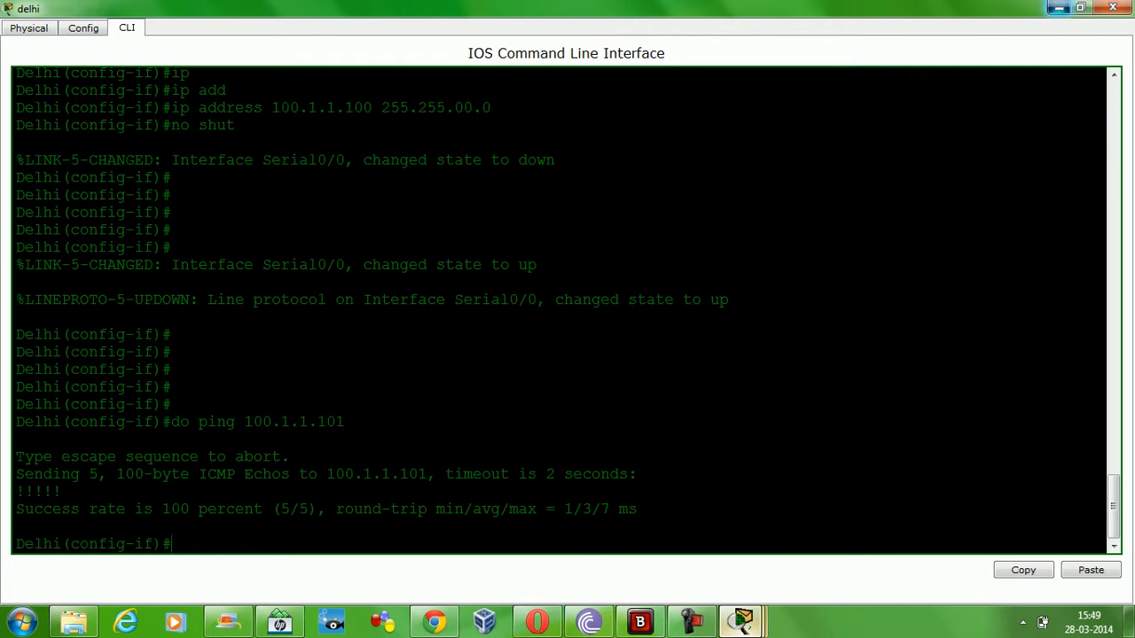
# - Return to the topology and open the device window of Laptop0
pyautogui.click(1059, 8)
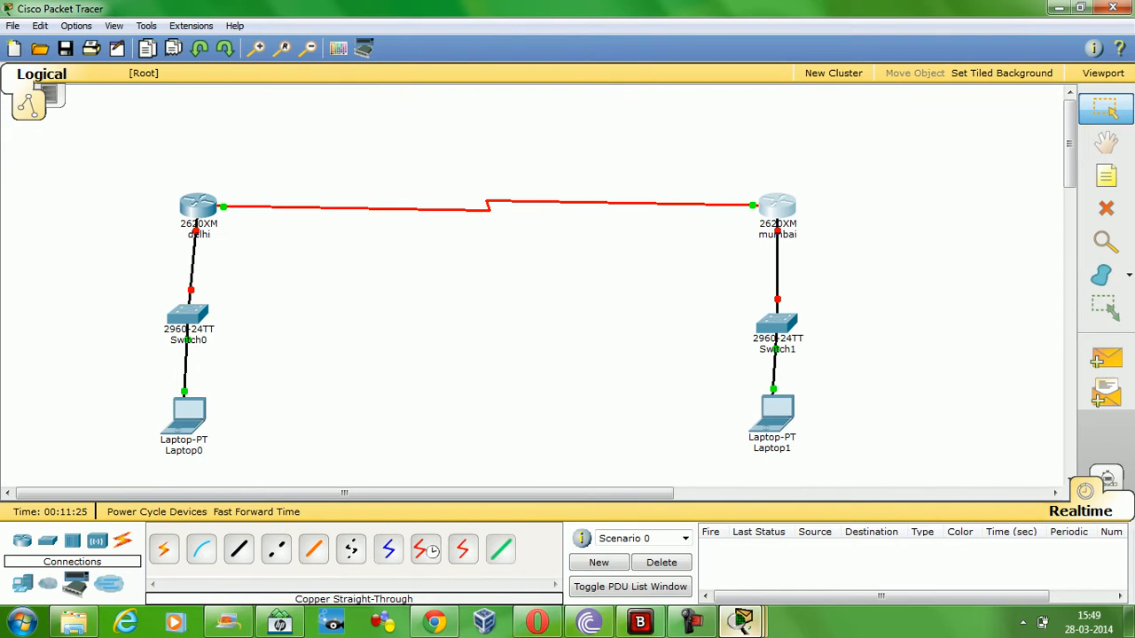
pyautogui.moveTo(195, 213)
pyautogui.click(187, 416)
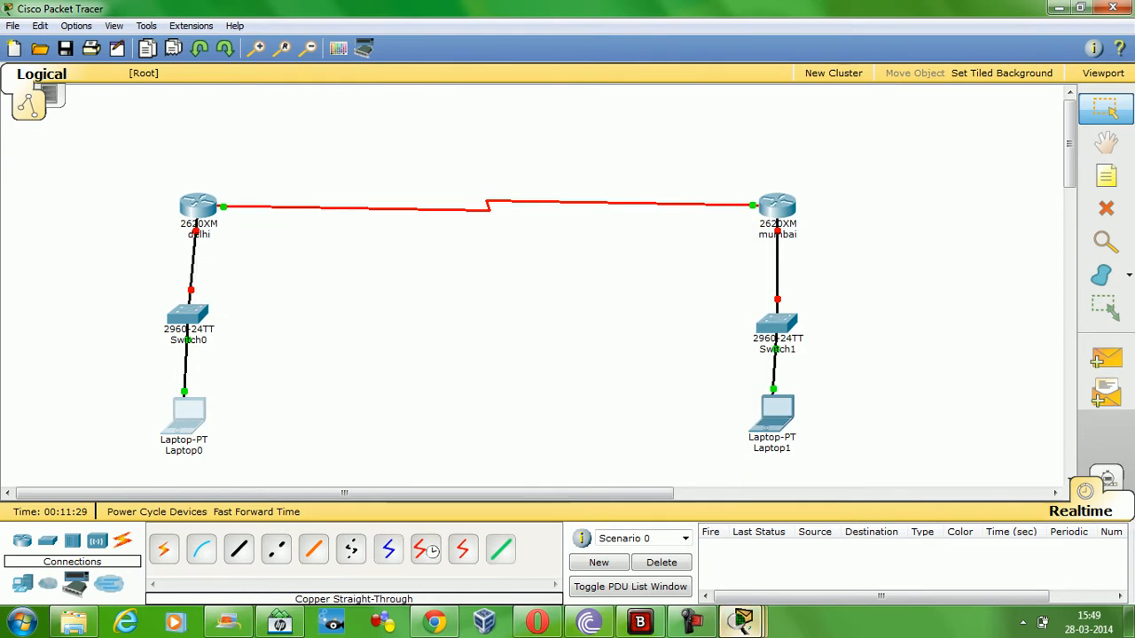
pyautogui.moveTo(743, 620)
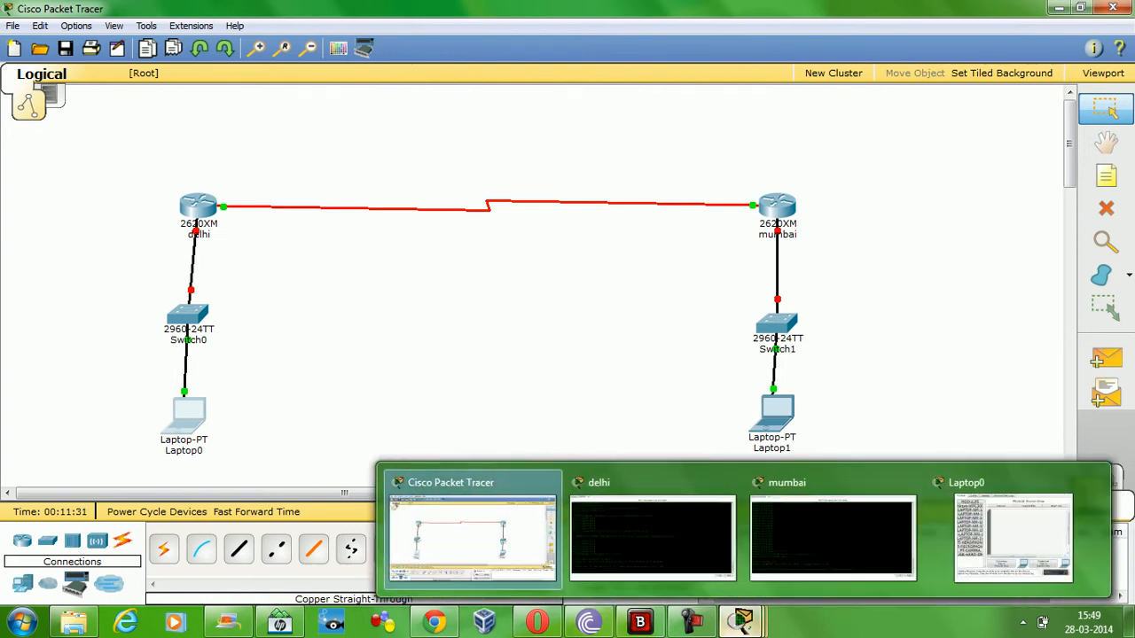
pyautogui.click(1013, 537)
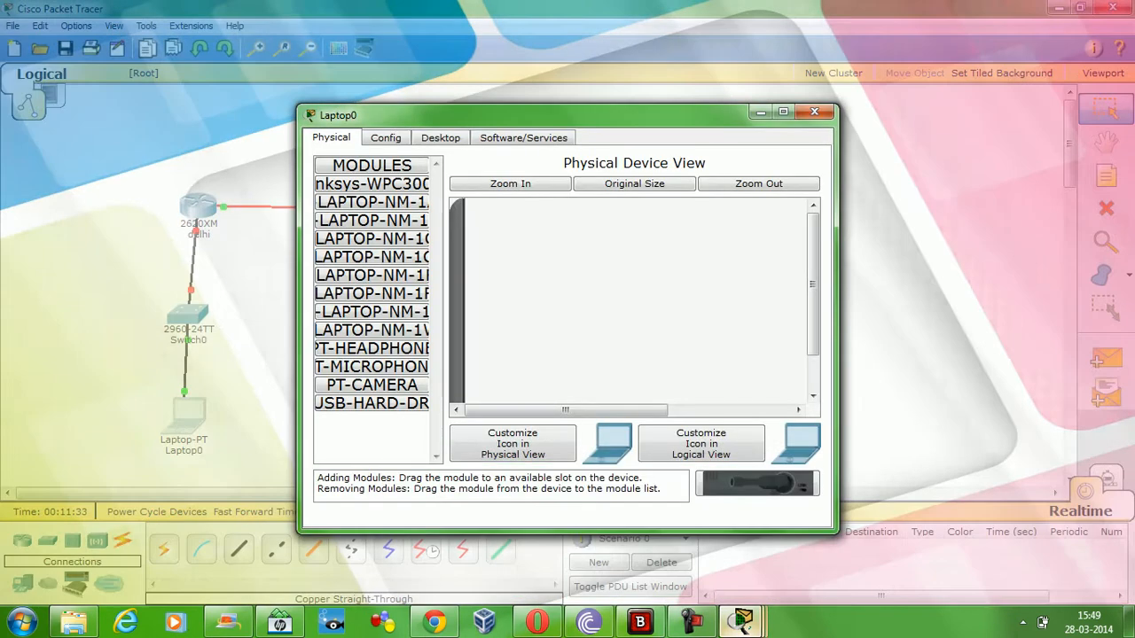
# - Give Laptop0 the static IP address 192.168.1.100 with subnet mask 255.255.255.0
pyautogui.click(783, 112)
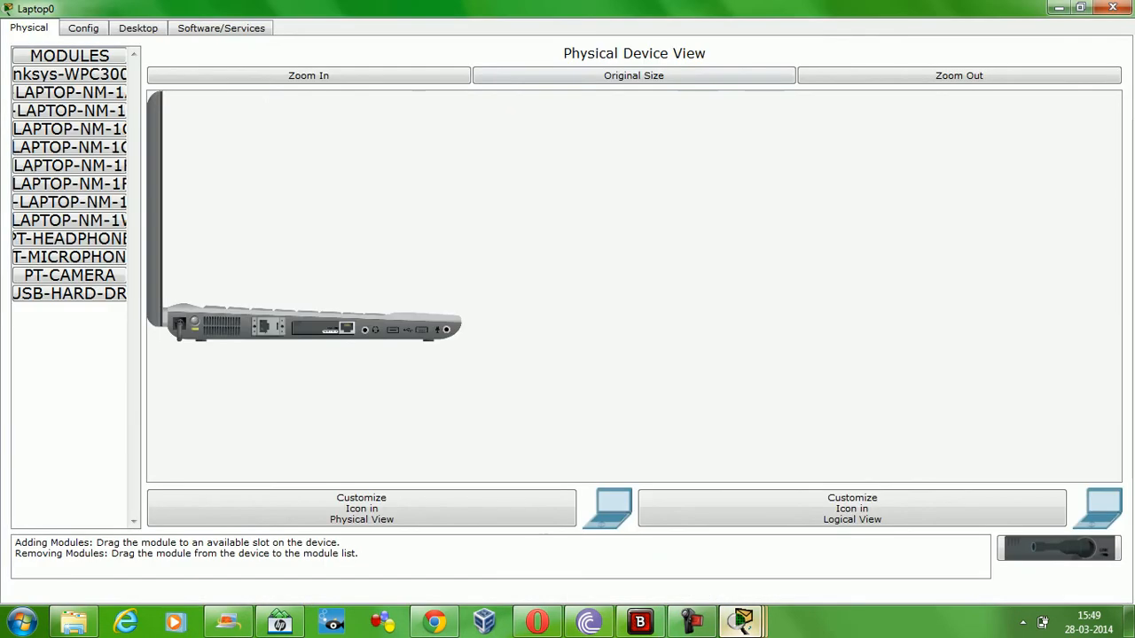
pyautogui.click(138, 27)
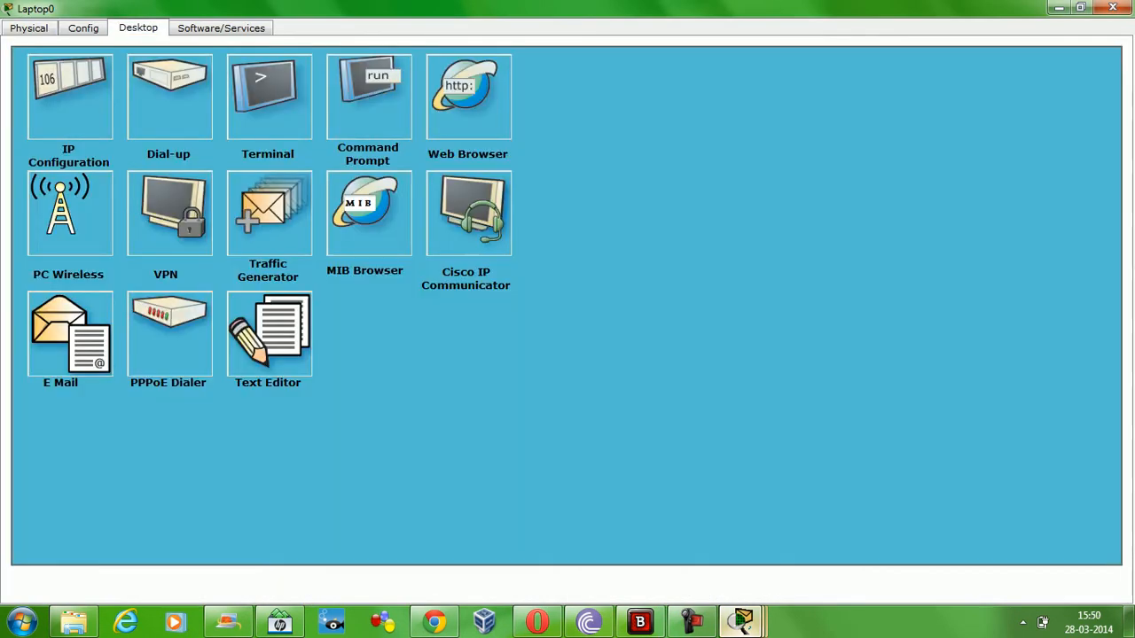
pyautogui.click(70, 97)
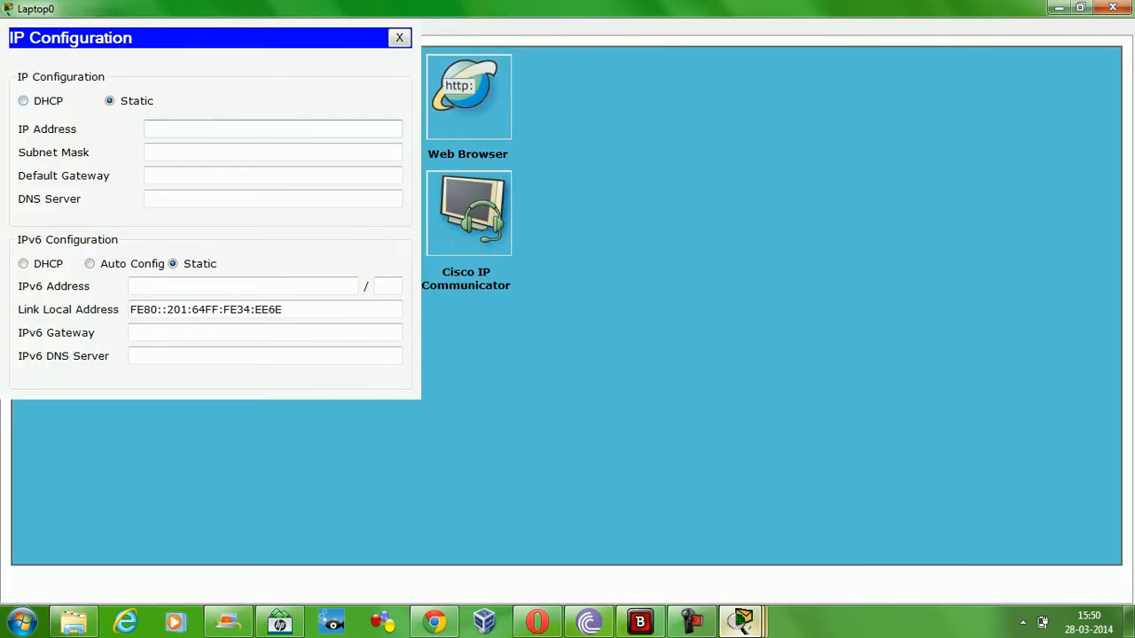
pyautogui.click(222, 129)
pyautogui.write('192.168.1.100')
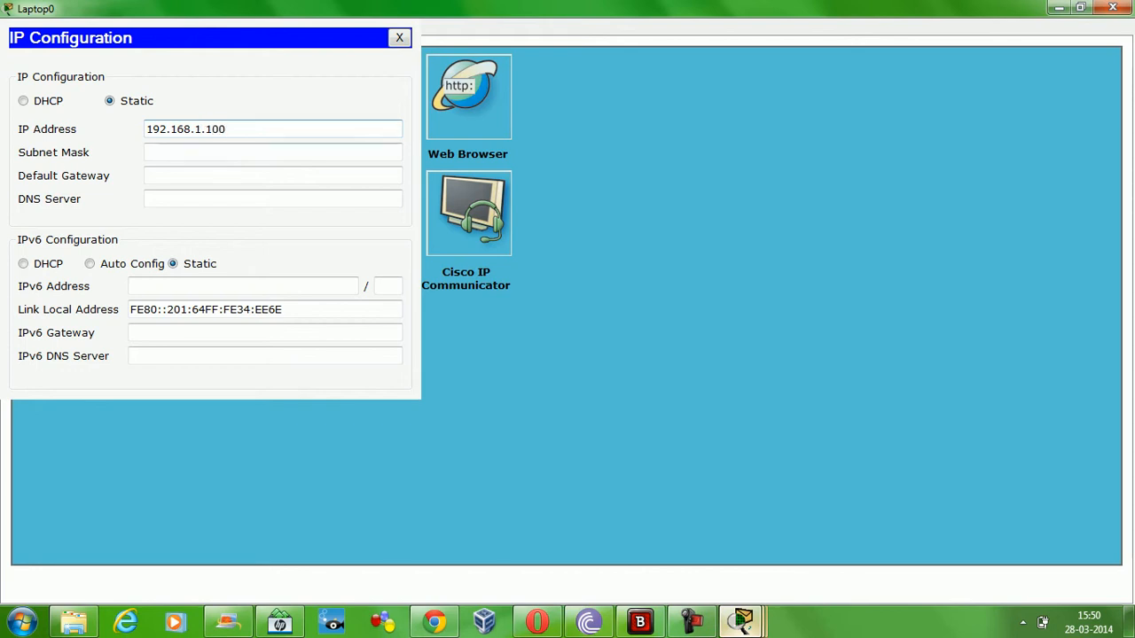
pyautogui.click(257, 153)
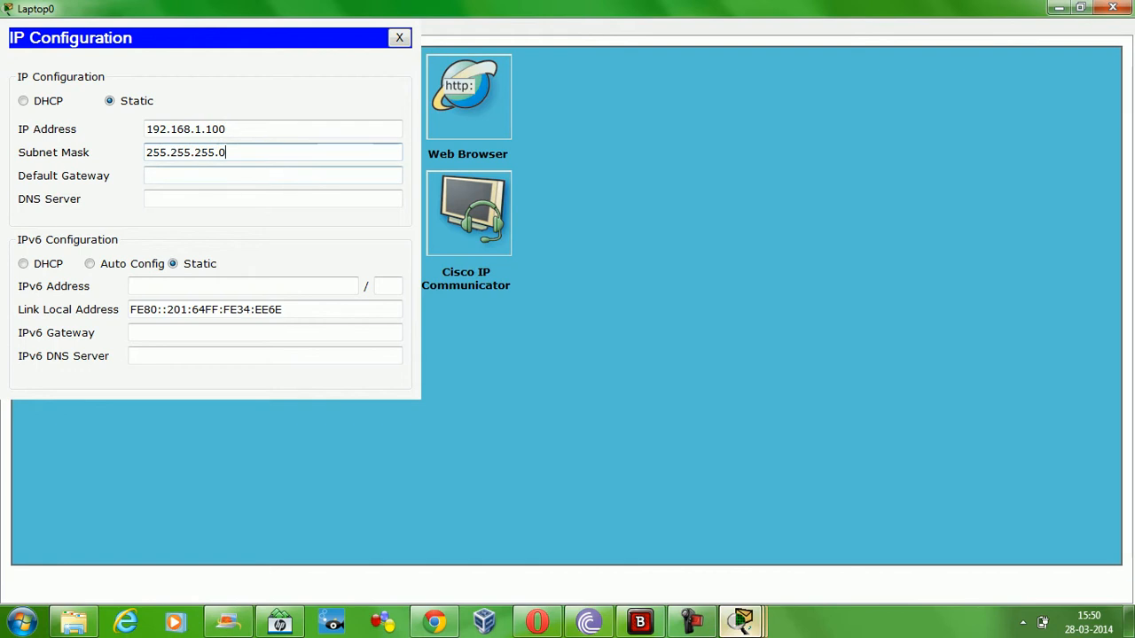
# - Set Laptop0's default gateway to 192.168.1.1 and close its device window
pyautogui.click(257, 175)
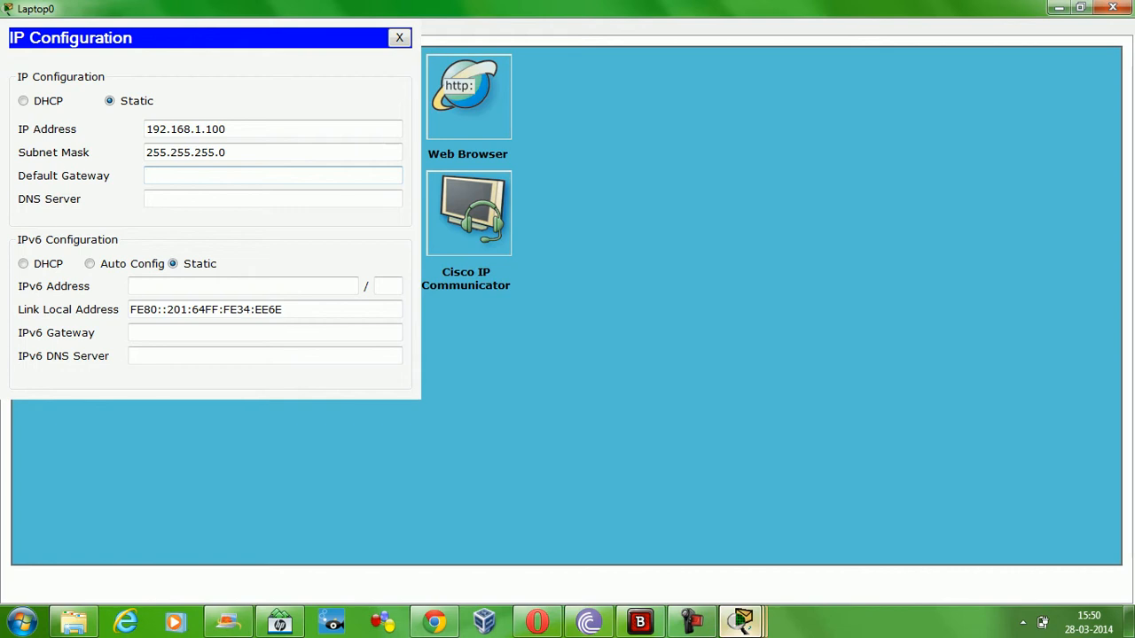
pyautogui.moveTo(743, 620)
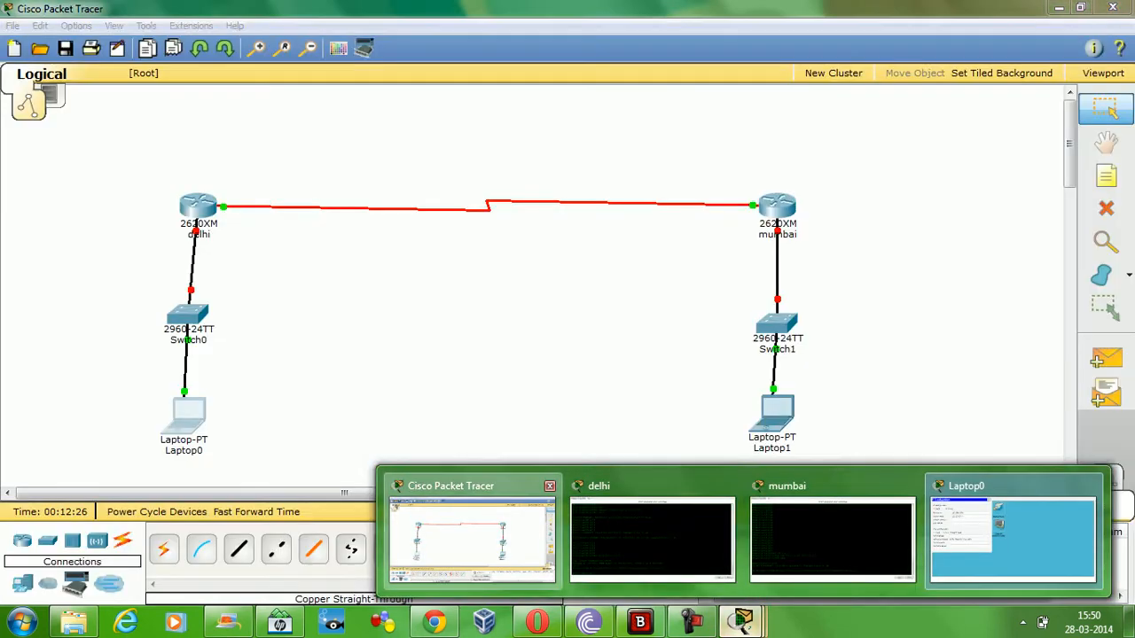
pyautogui.click(472, 536)
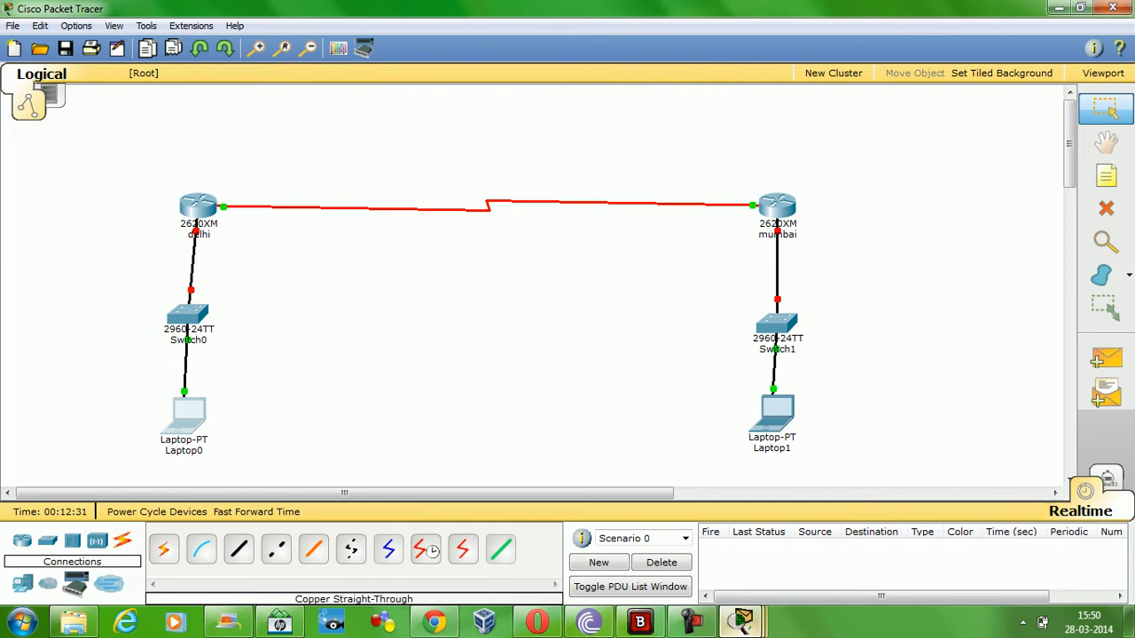
pyautogui.moveTo(743, 621)
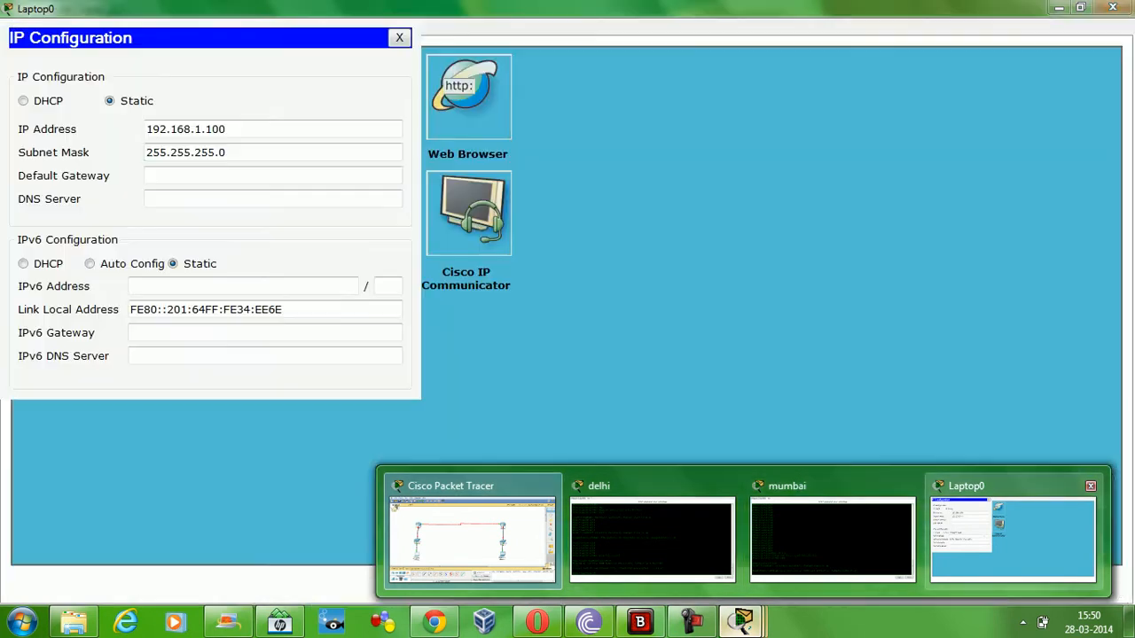
pyautogui.click(1012, 536)
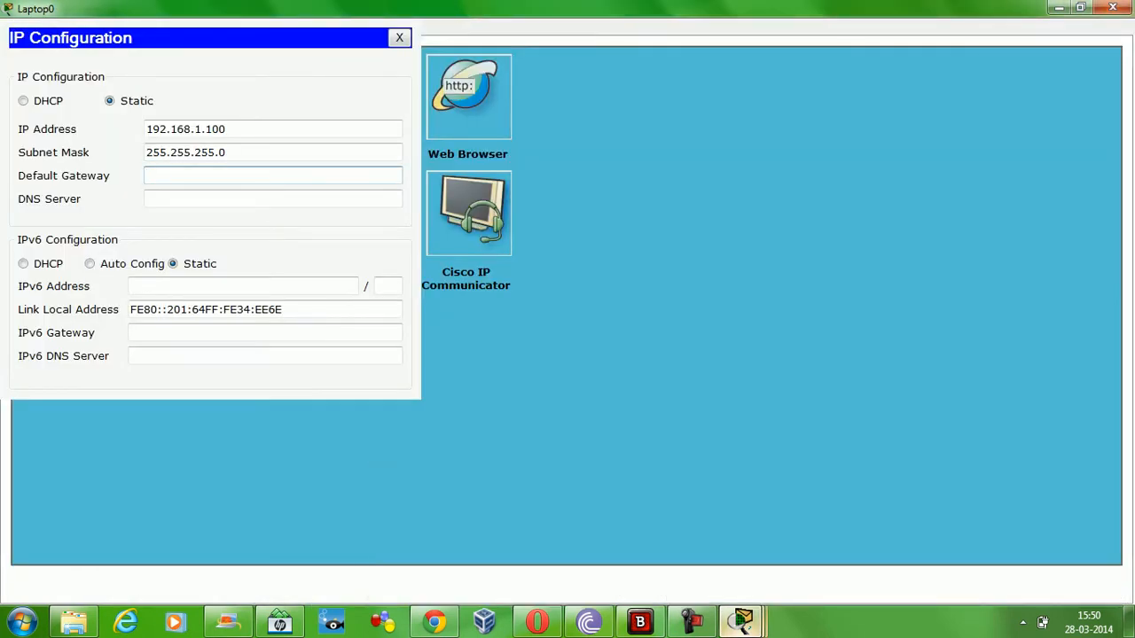
pyautogui.write('192.168.1.1')
pyautogui.click(399, 38)
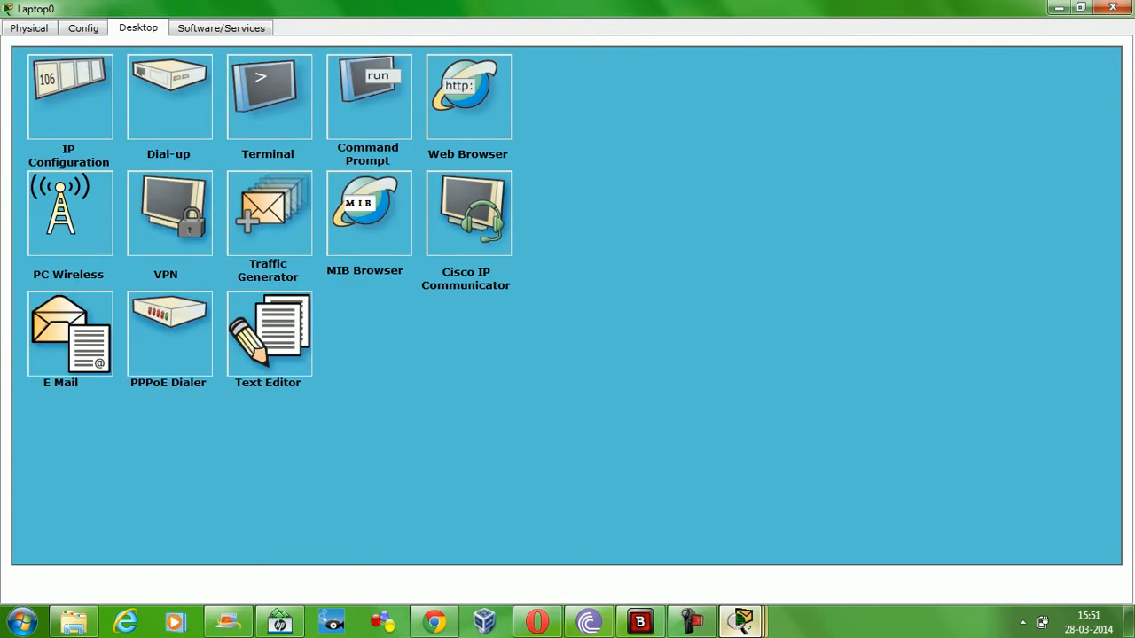
pyautogui.click(1112, 8)
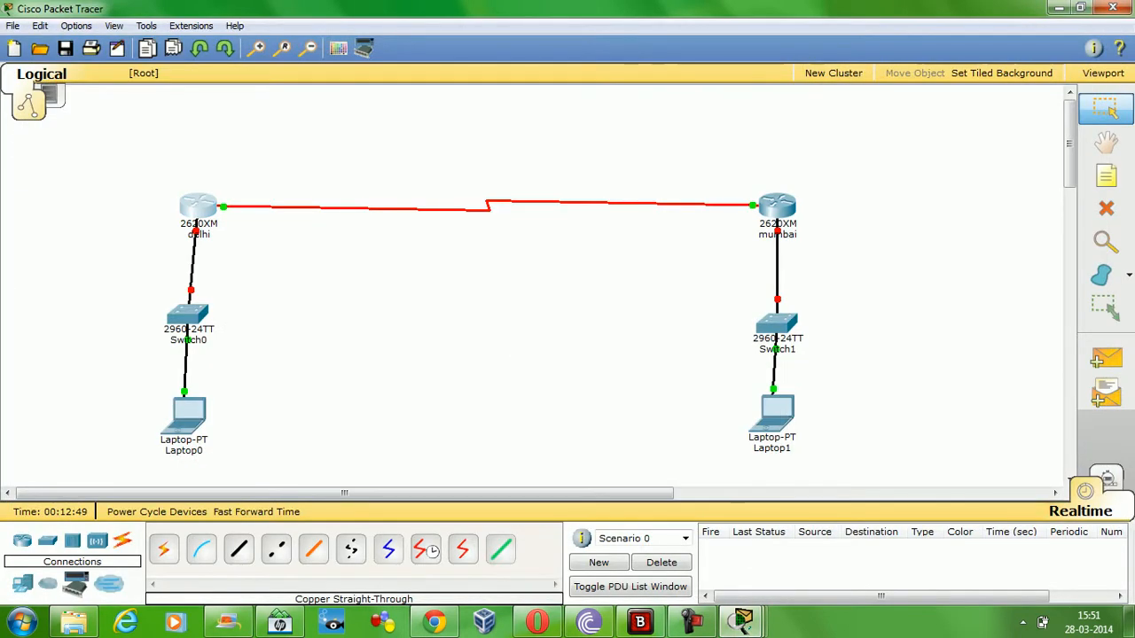
# - Open the delhi router's command line and enter configuration of interface f0/0
pyautogui.click(198, 206)
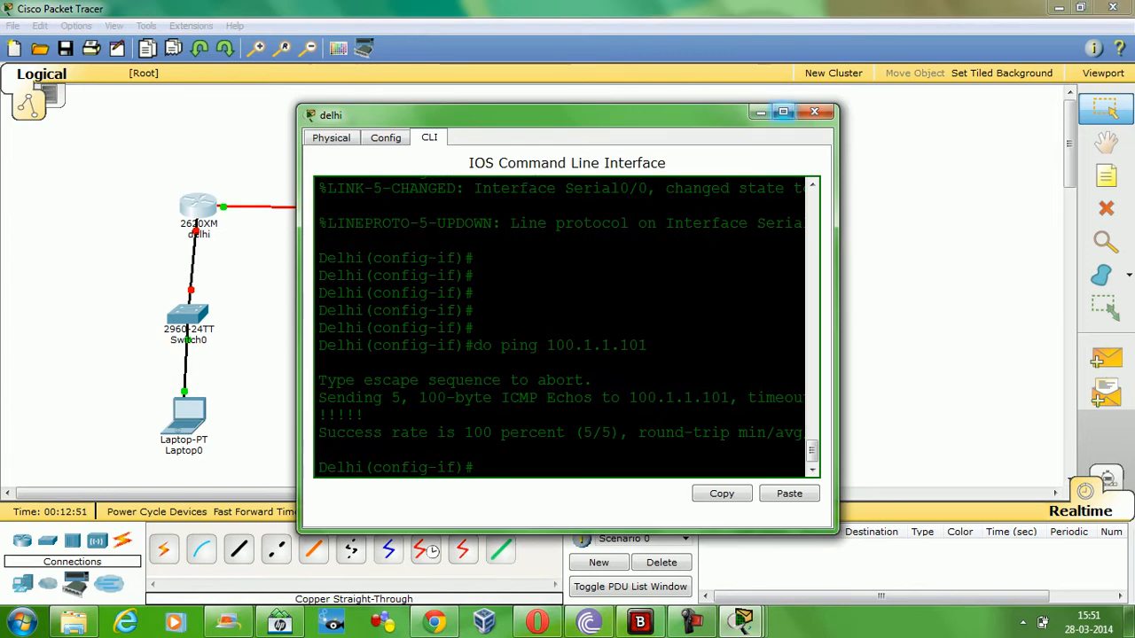
pyautogui.click(783, 112)
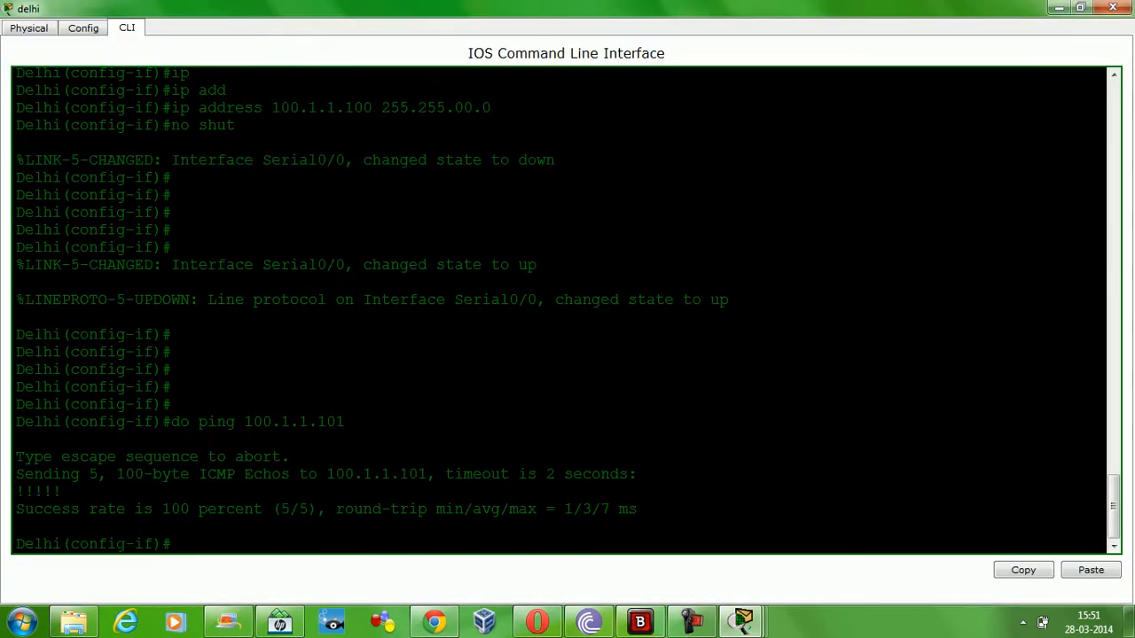
pyautogui.press('Return')
pyautogui.press('Return')
pyautogui.press('Return')
pyautogui.write('in')
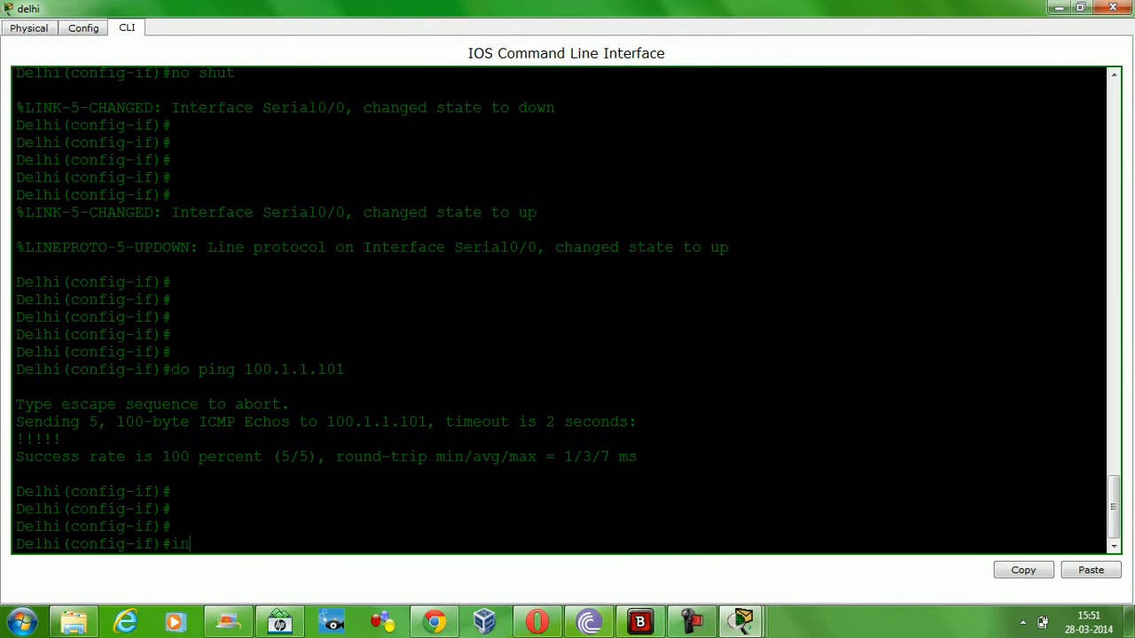
pyautogui.write('t f)/0')
pyautogui.press('Return')
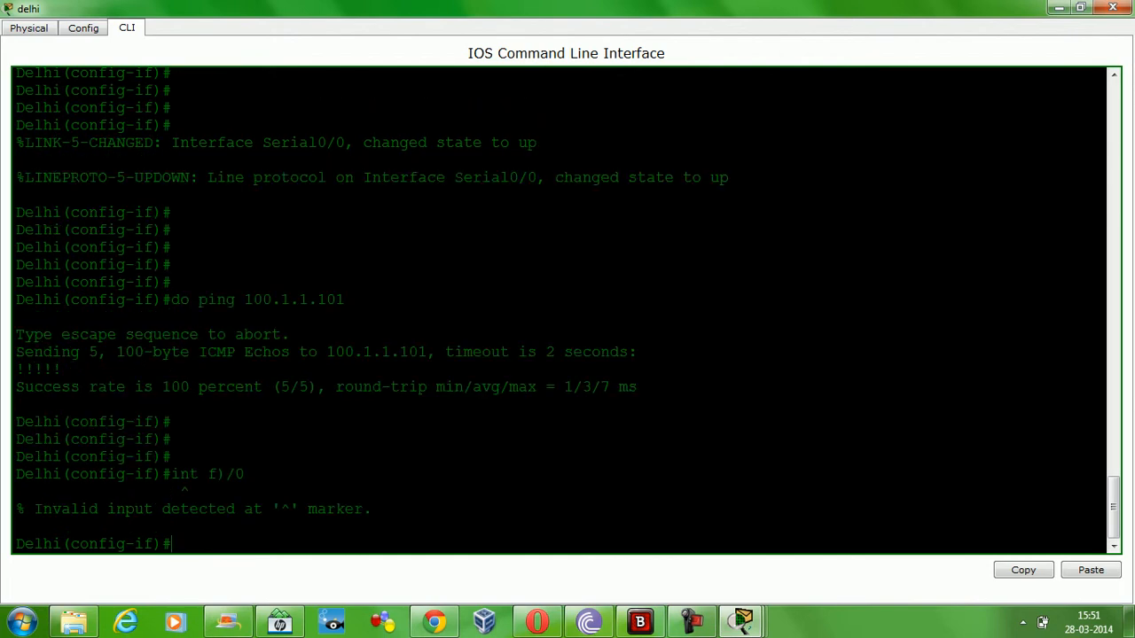
pyautogui.write('int f0/0')
pyautogui.press('Return')
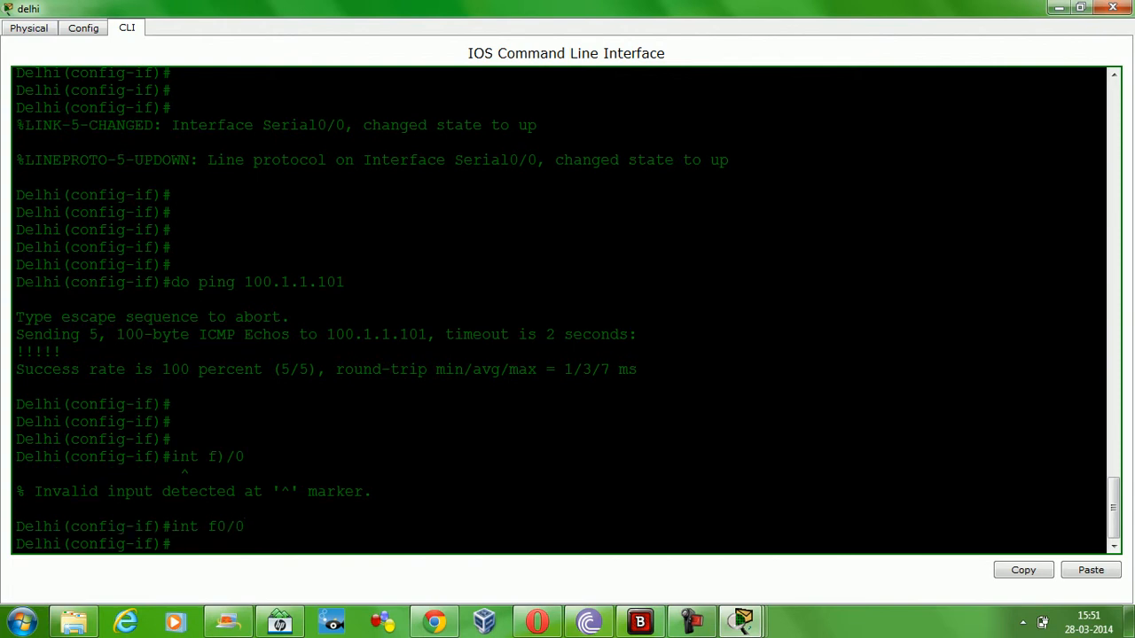
# - Assign IP address 192.168.1.1 with subnet mask 255.255.255.0 to the delhi router's f0/0 interface
pyautogui.press('Return')
pyautogui.press('Return')
pyautogui.press('Return')
pyautogui.press('Return')
pyautogui.press('Return')
pyautogui.press('Return')
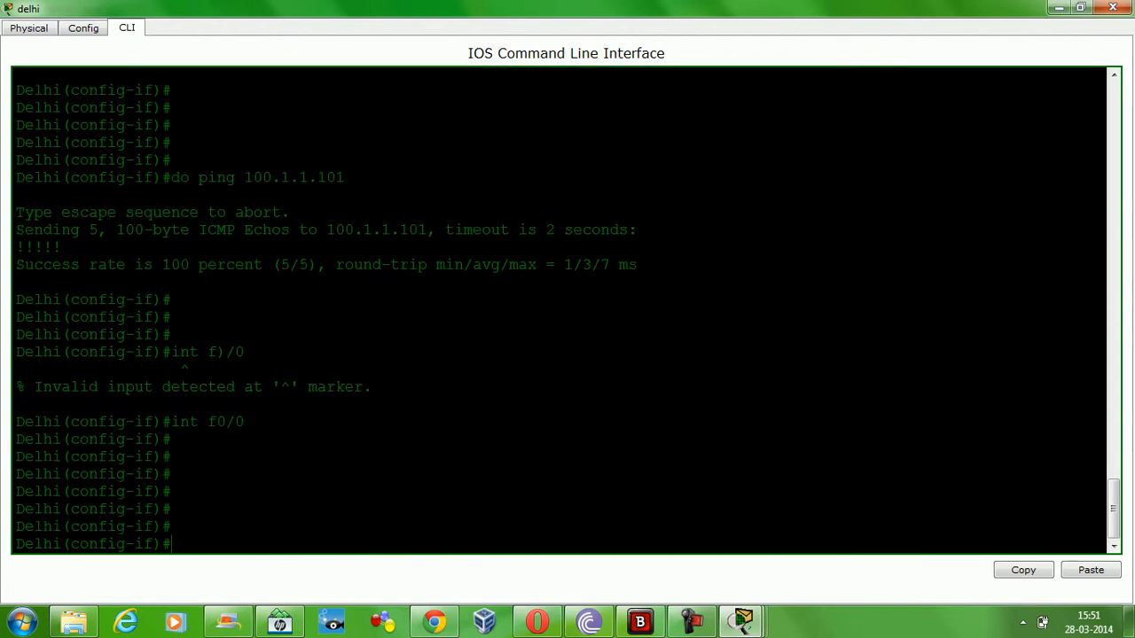
pyautogui.write('ip add 192.1')
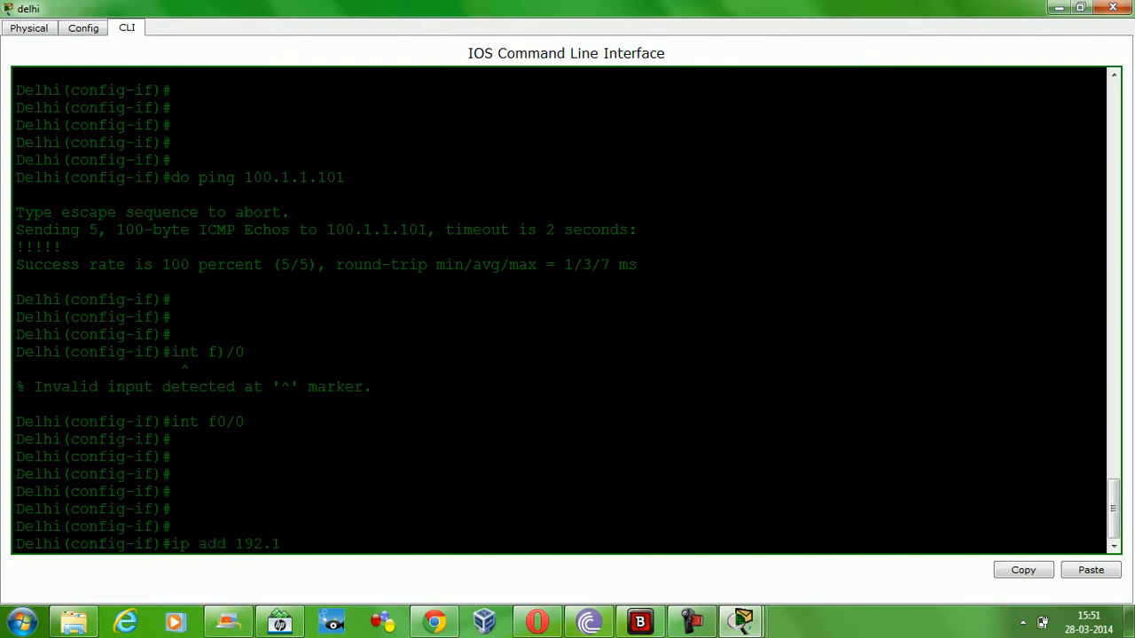
pyautogui.write('68.1.1 255.255.255.0')
pyautogui.press('Return')
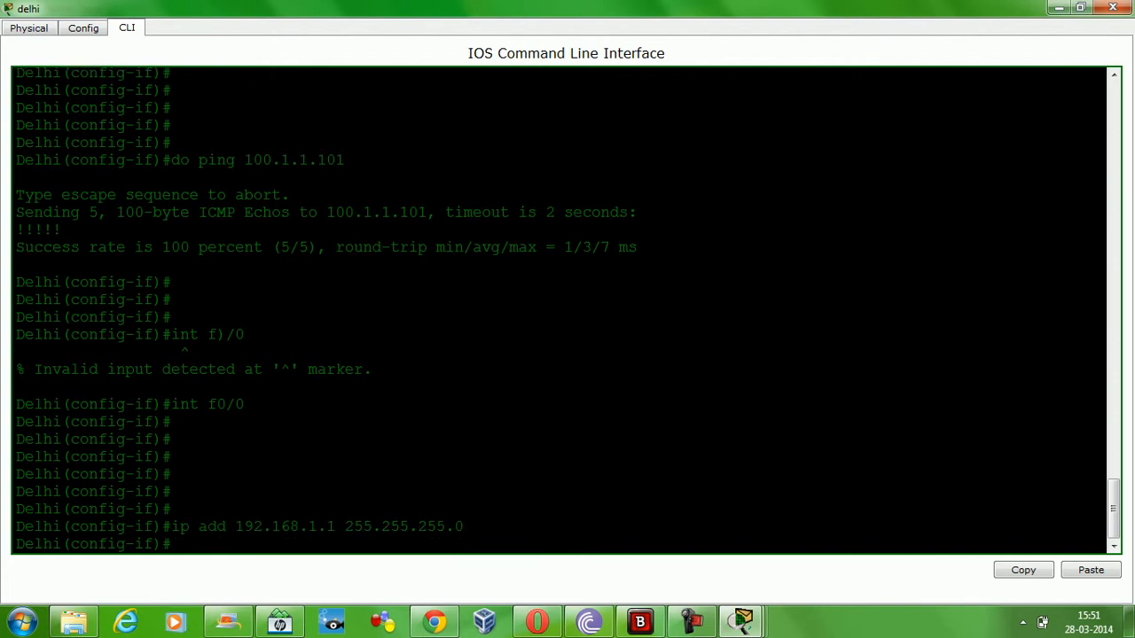
# - Enable the delhi router's f0/0 interface with no shut
pyautogui.write('no shut')
pyautogui.press('Return')
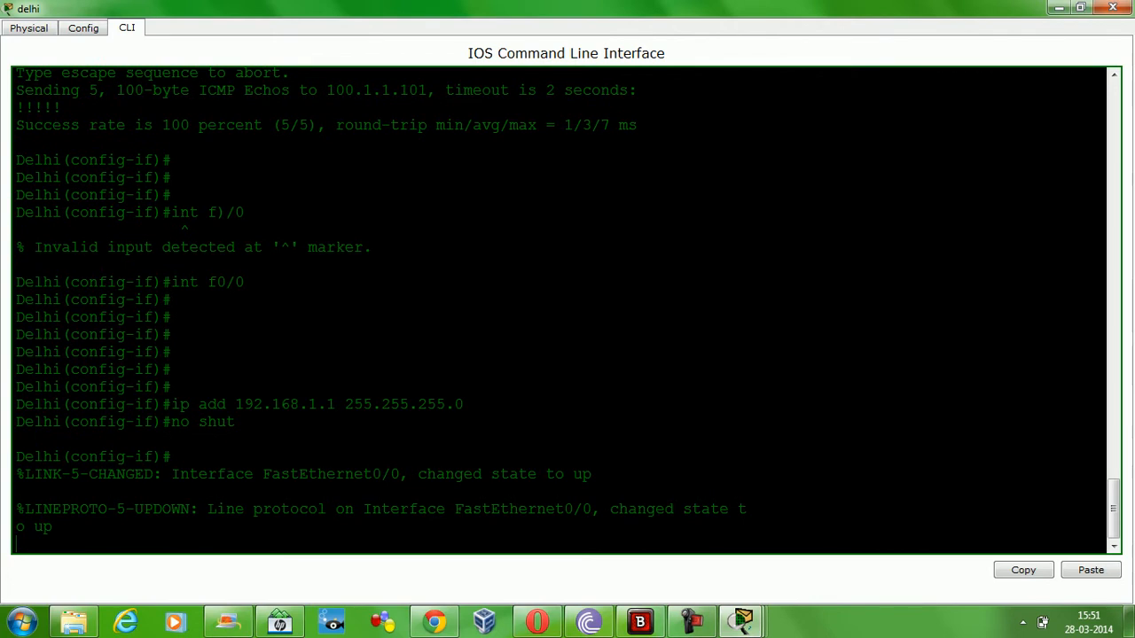
pyautogui.press('Return')
pyautogui.press('Return')
pyautogui.press('Return')
pyautogui.press('Return')
pyautogui.press('Return')
pyautogui.press('Return')
pyautogui.press('Return')
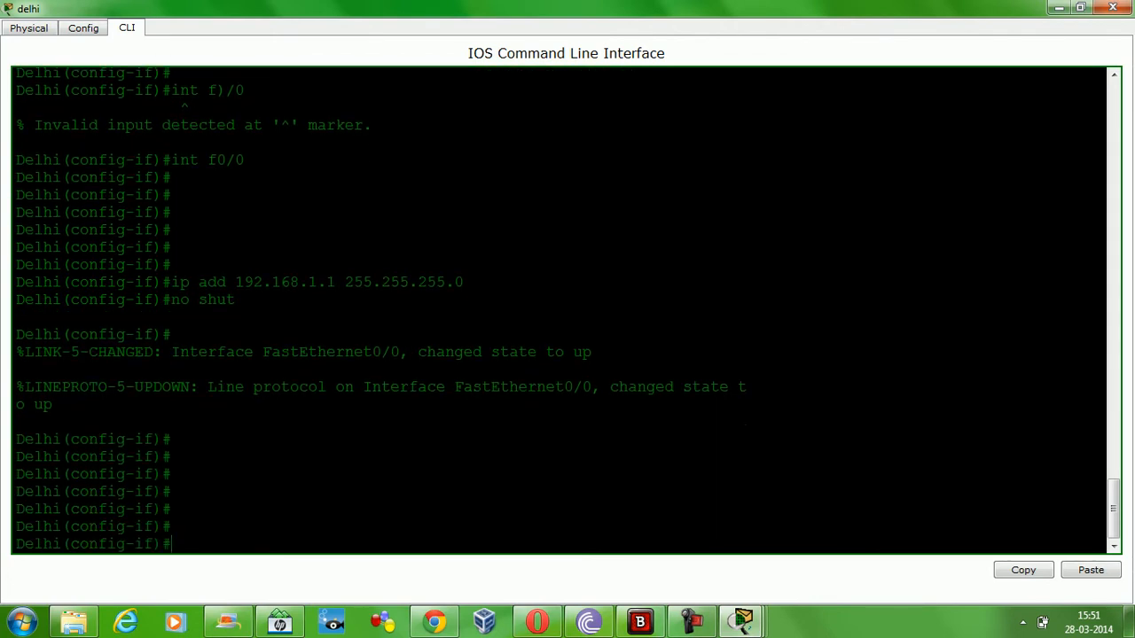
# - Ping Laptop0 at 192.168.1.100 from the delhi router and check the delhi-side links in the topology
pyautogui.write('do ping 192.168.1.100')
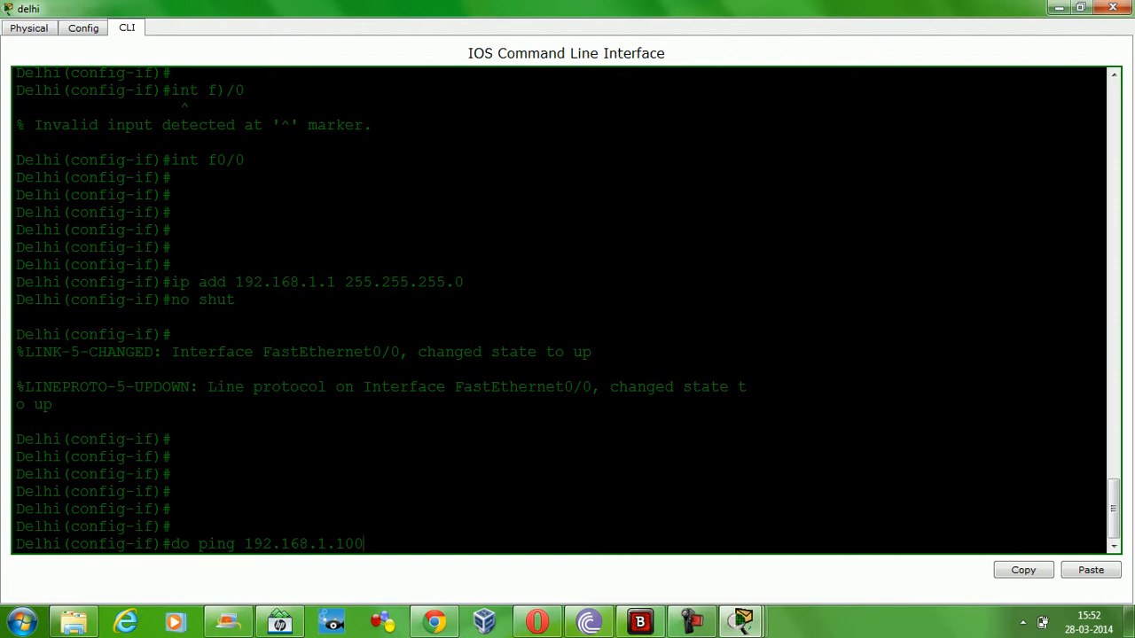
pyautogui.press('Return')
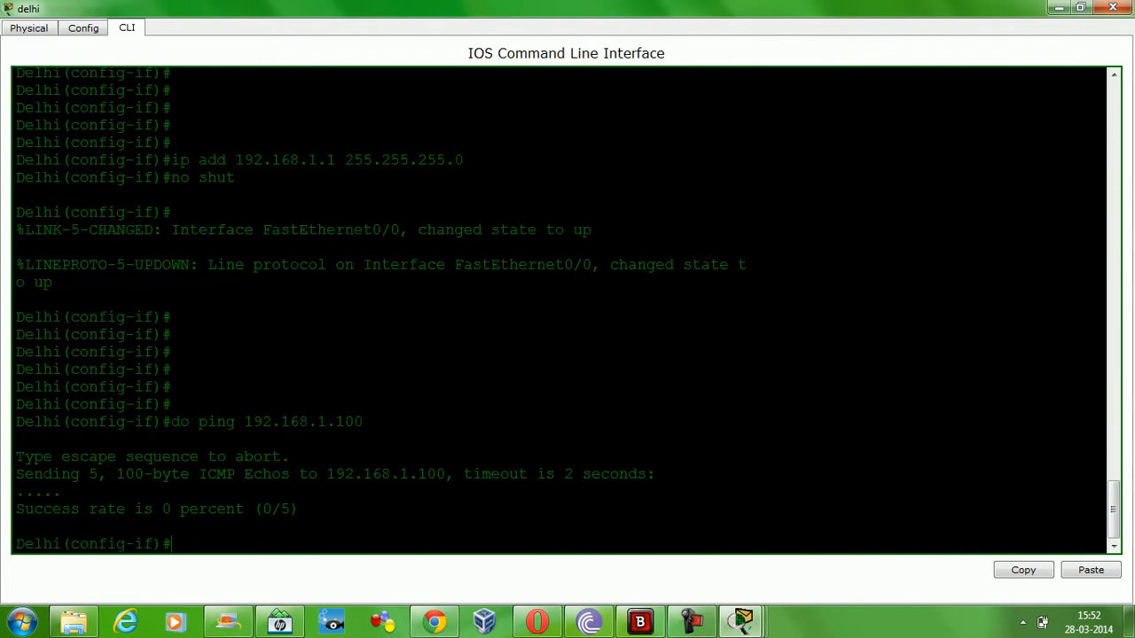
pyautogui.moveTo(435, 622)
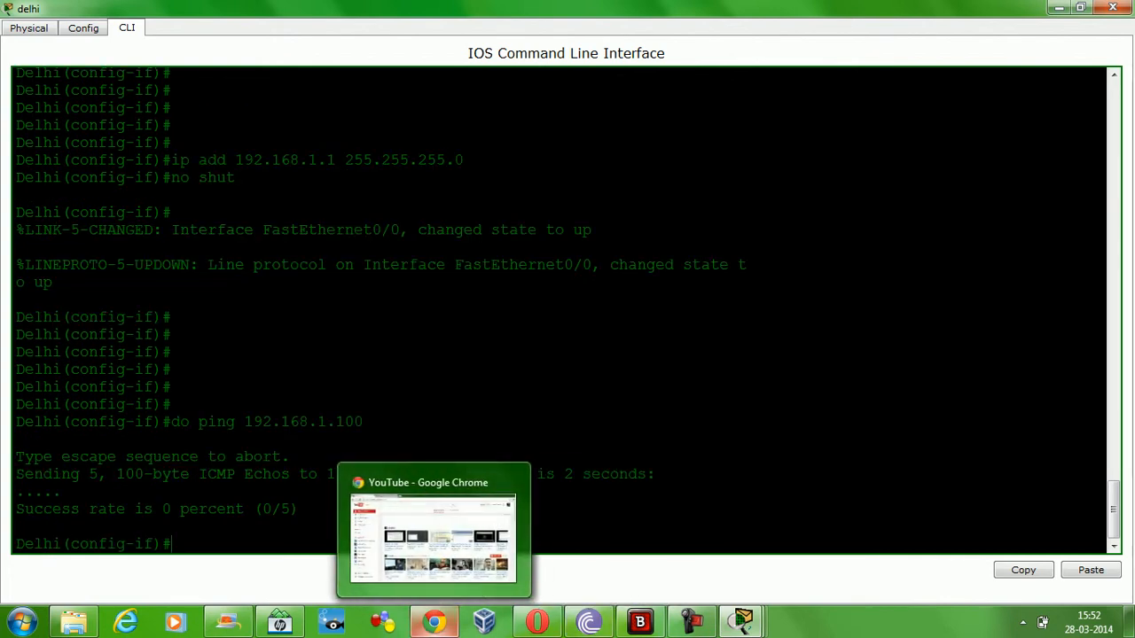
pyautogui.moveTo(742, 623)
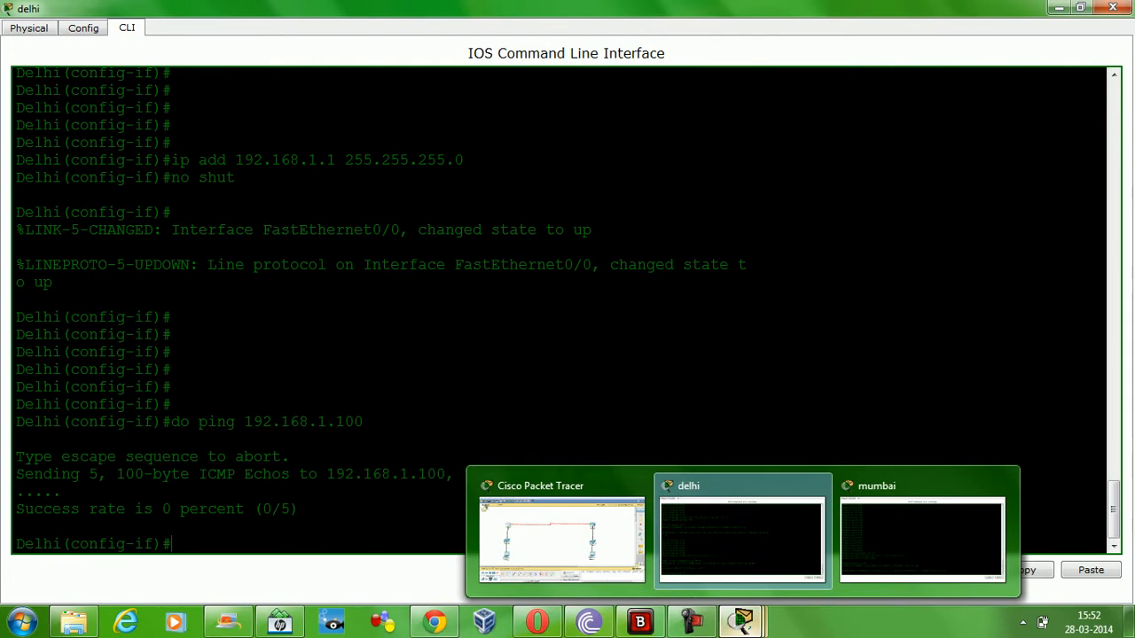
pyautogui.click(561, 537)
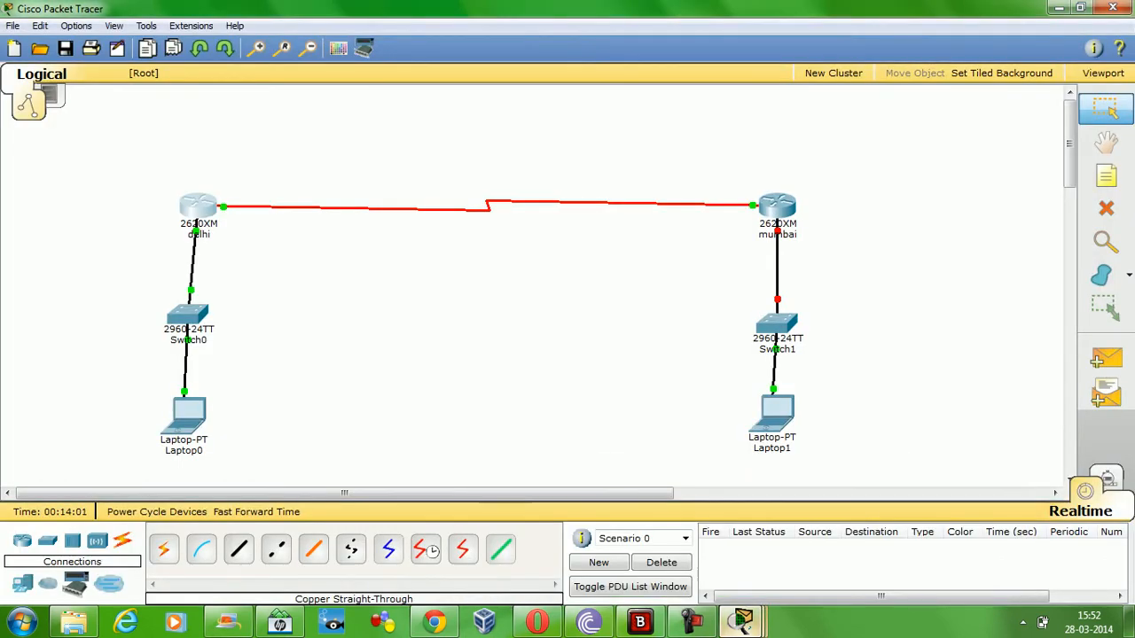
# - Return to the delhi router's command line and repeat the ping to 192.168.1.100
pyautogui.moveTo(743, 623)
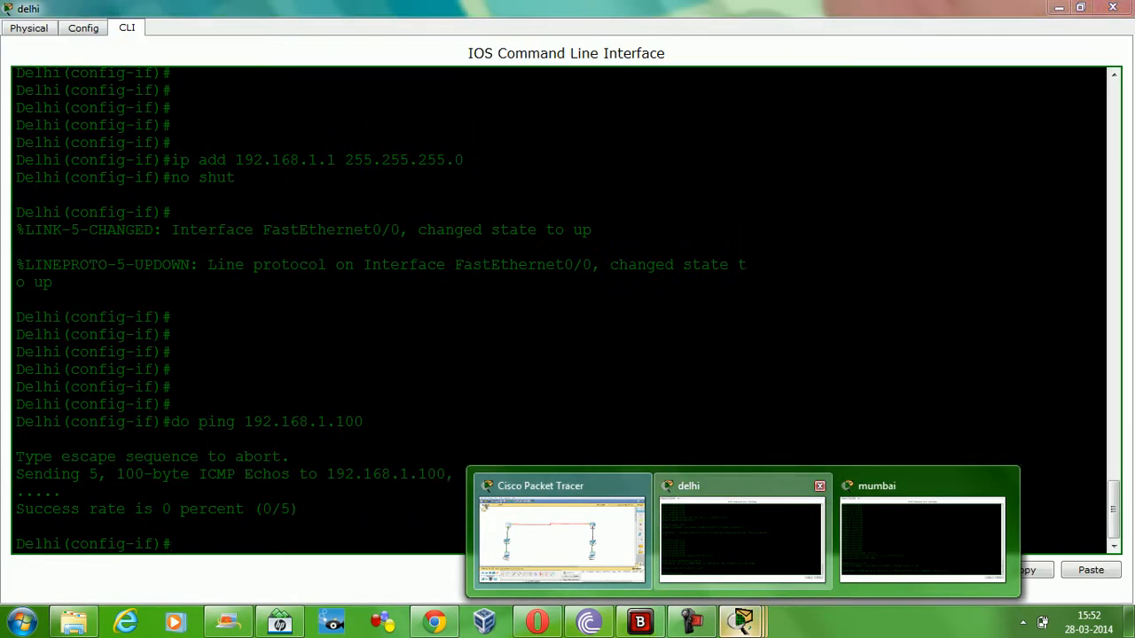
pyautogui.click(741, 539)
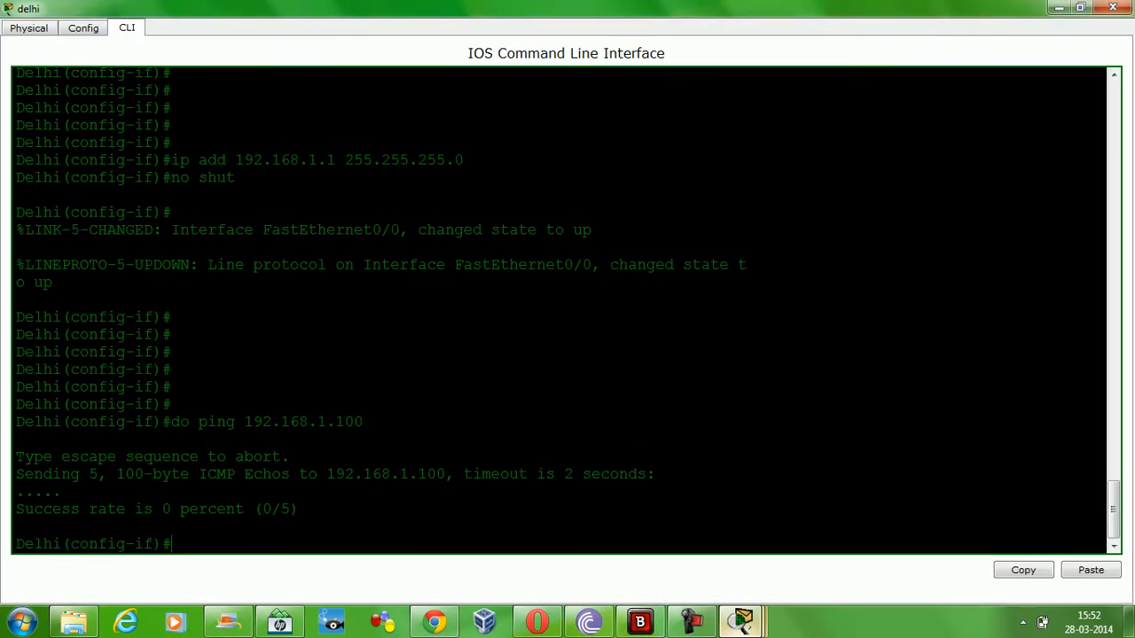
pyautogui.press('Up')
pyautogui.press('Return')
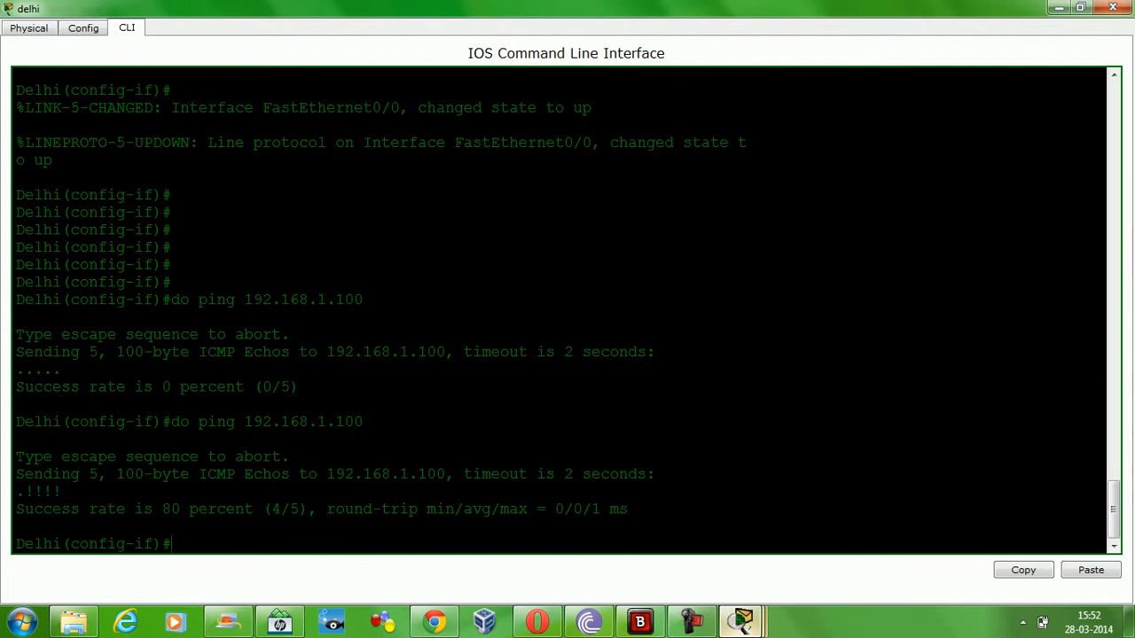
# - On the mumbai router, assign IP address 192.168.100.1 with subnet mask 255.255.255.0 to interface f0/0
pyautogui.moveTo(538, 621)
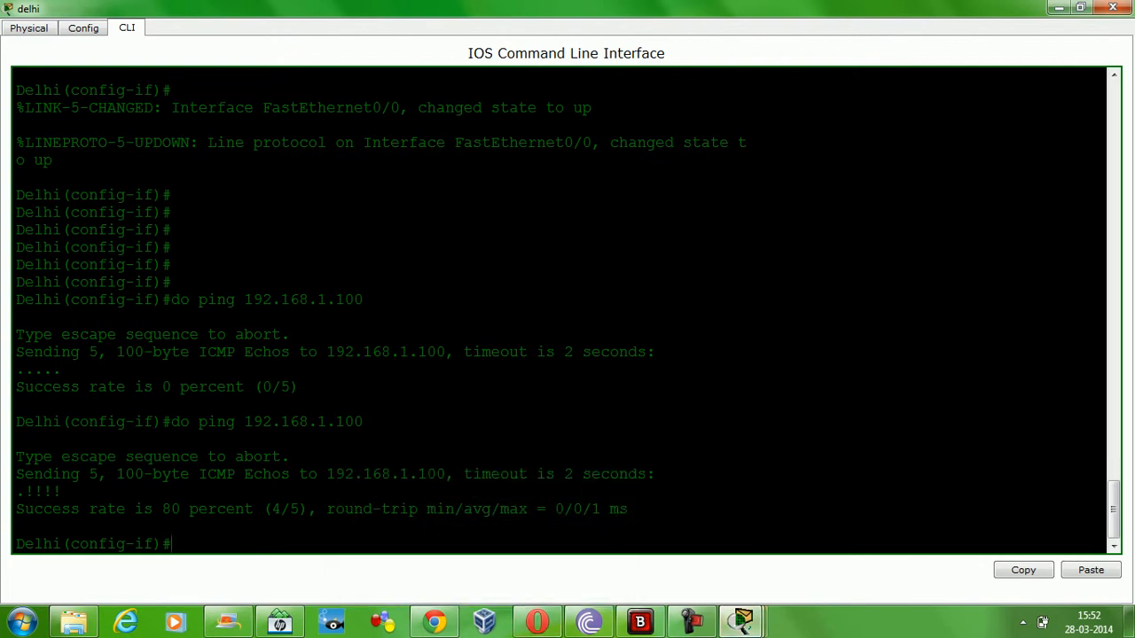
pyautogui.moveTo(743, 622)
pyautogui.click(922, 537)
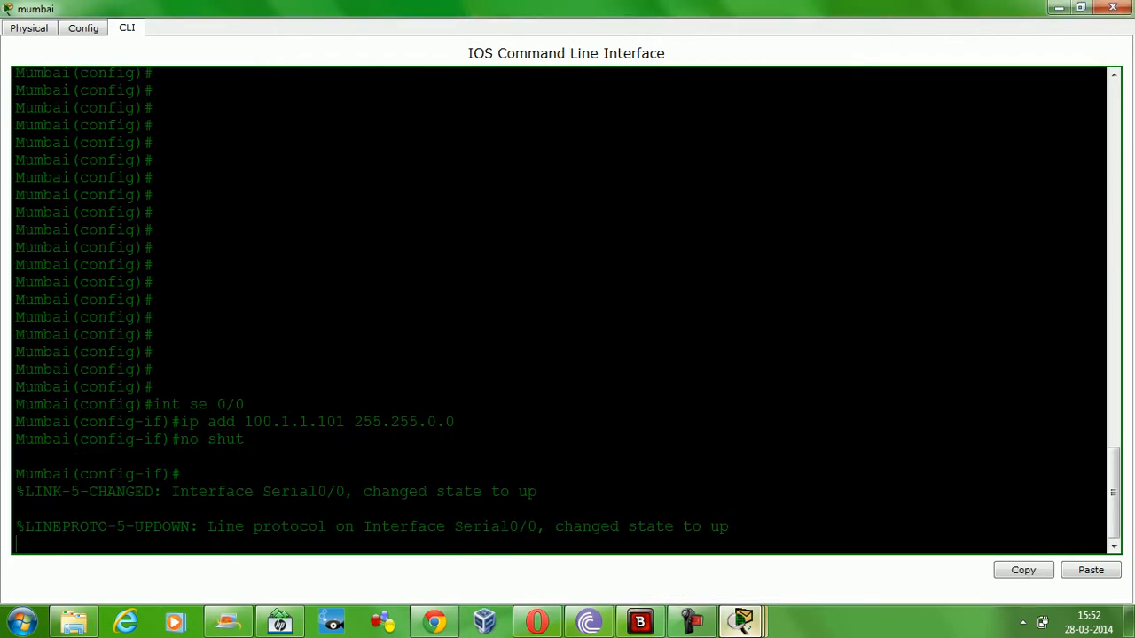
pyautogui.press('Return')
pyautogui.press('Return')
pyautogui.press('Return')
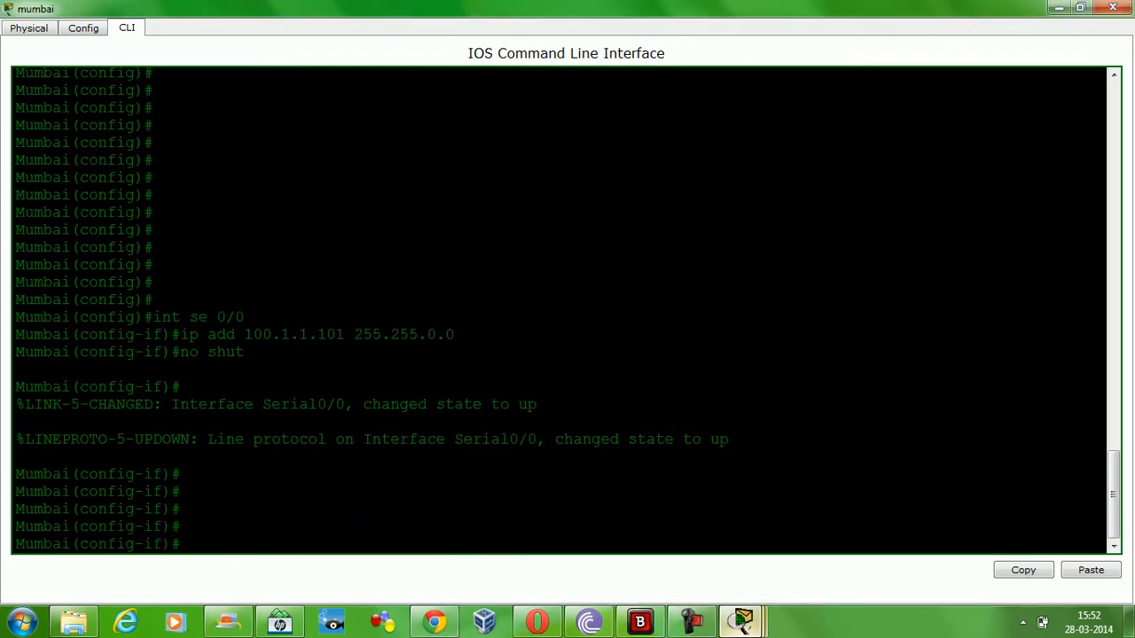
pyautogui.write('int f0/0')
pyautogui.press('Return')
pyautogui.press('Return')
pyautogui.write('ip add 192.168.100.1')
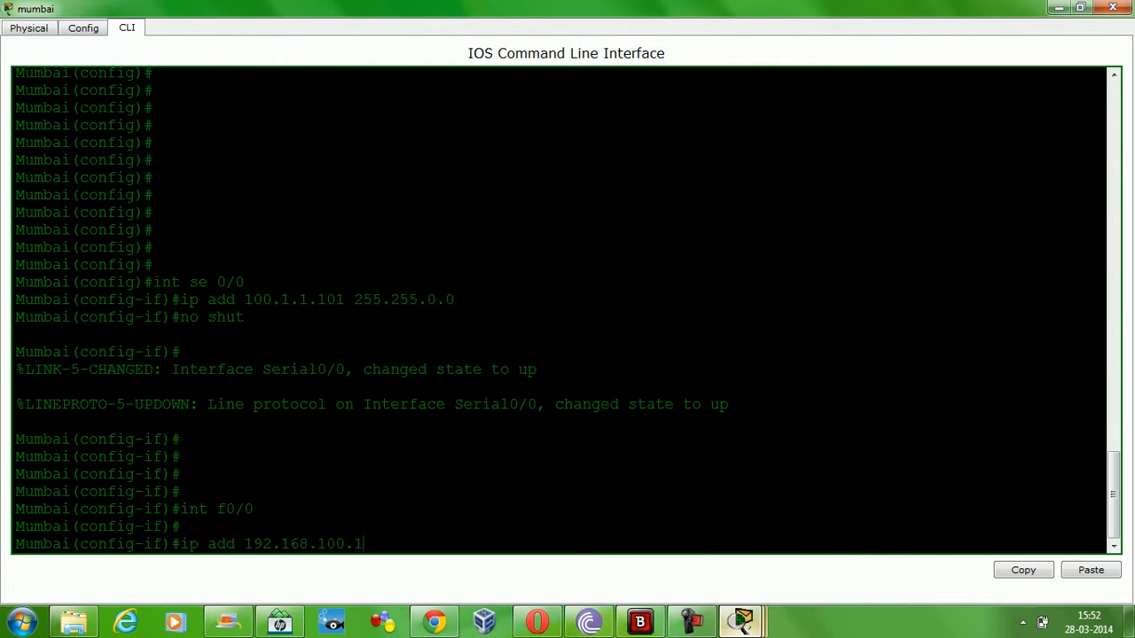
pyautogui.write(' 255.255.255.0')
pyautogui.press('Return')
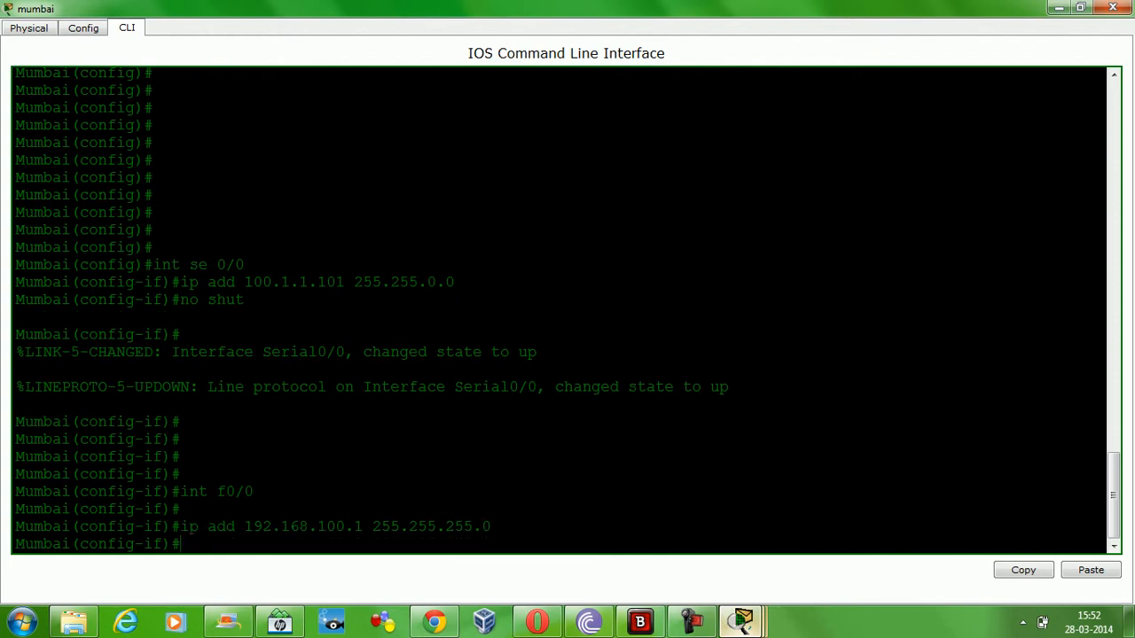
# - Enable the mumbai router's f0/0 interface with no shut
pyautogui.write('no shut')
pyautogui.press('Return')
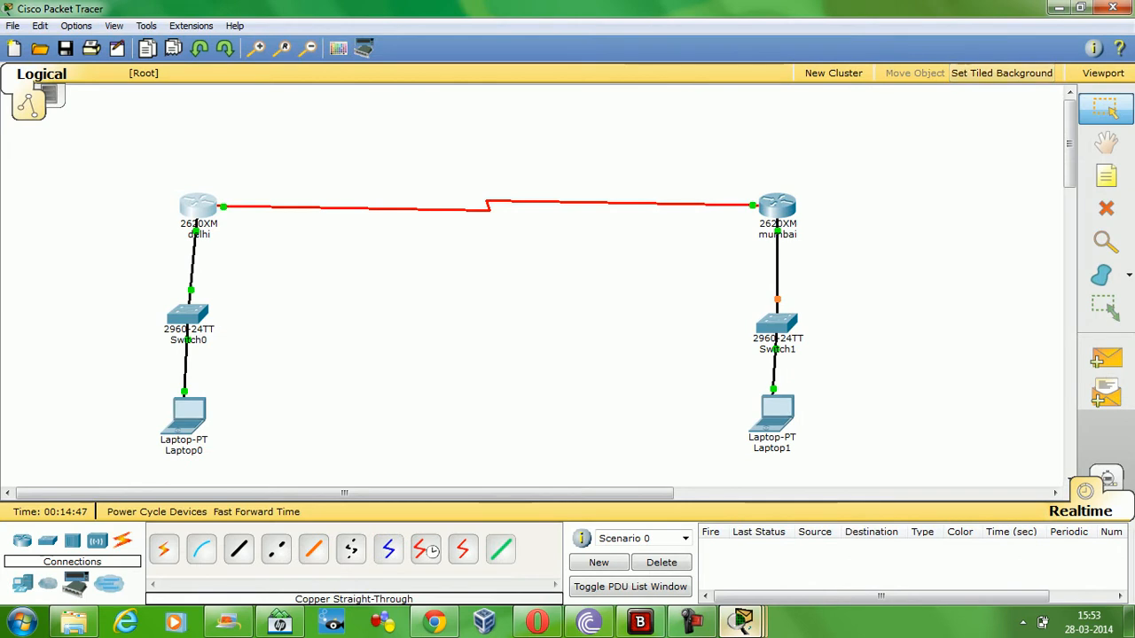
# - Give Laptop1 the static IP address 192.168.100.100 with subnet mask 255.255.255.0 and close its configuration window
pyautogui.click(772, 414)
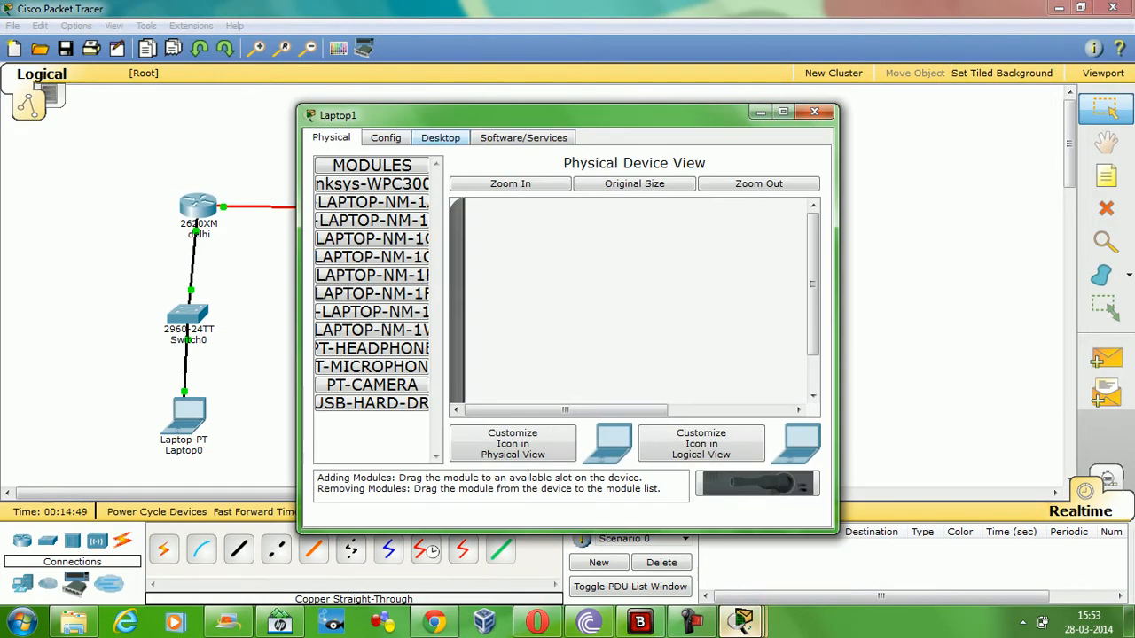
pyautogui.click(441, 137)
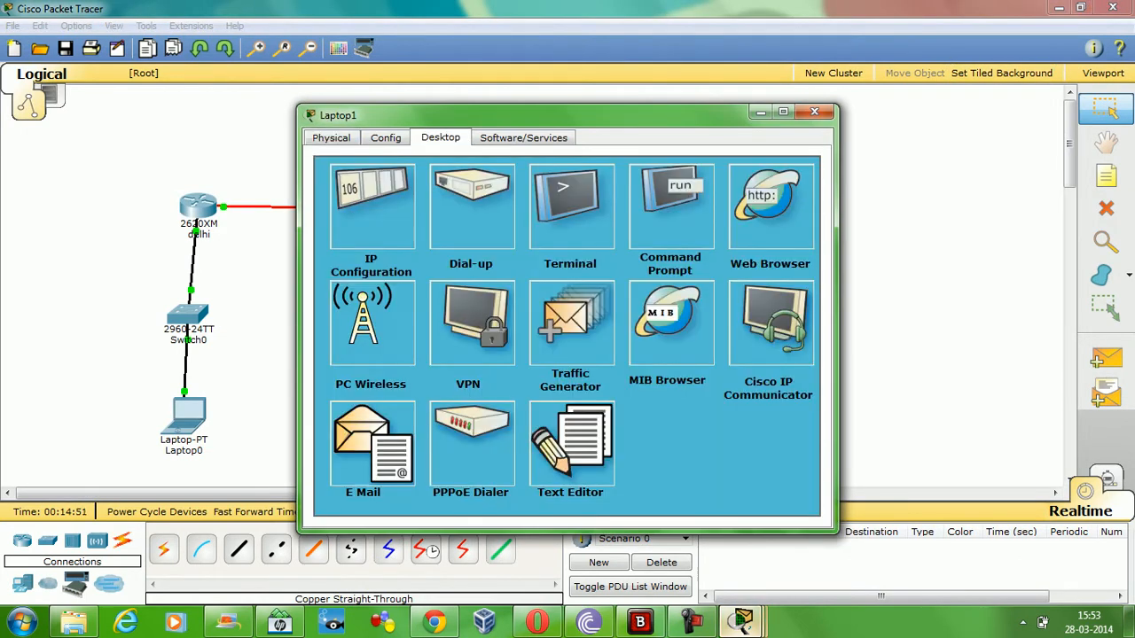
pyautogui.click(372, 207)
pyautogui.click(567, 239)
pyautogui.write('192.1')
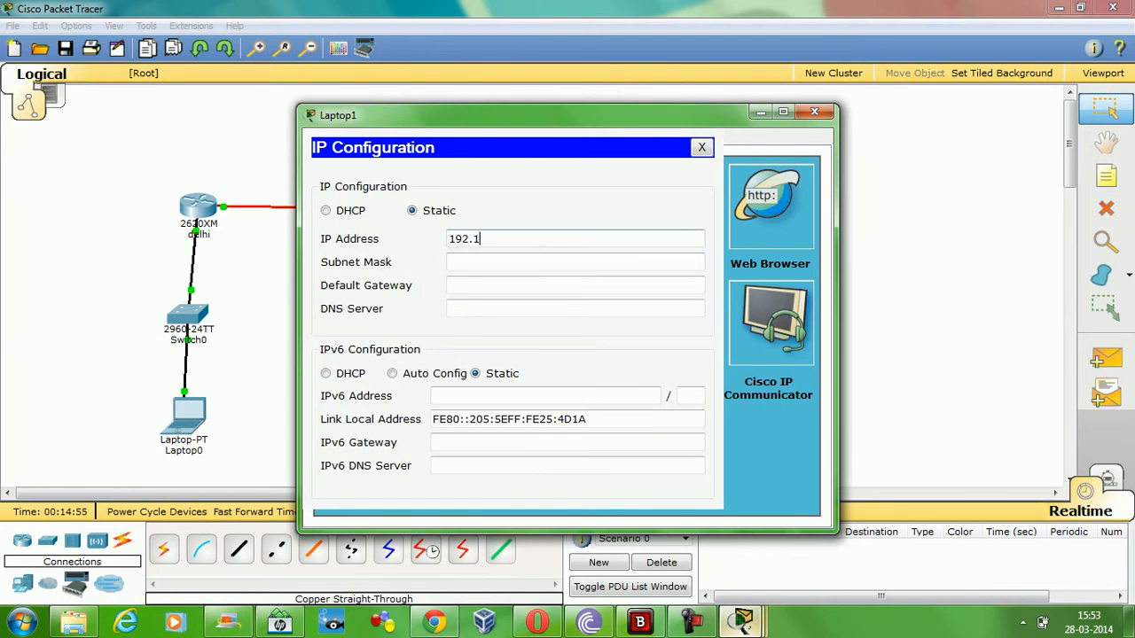
pyautogui.write('68.100.100')
pyautogui.press('Tab')
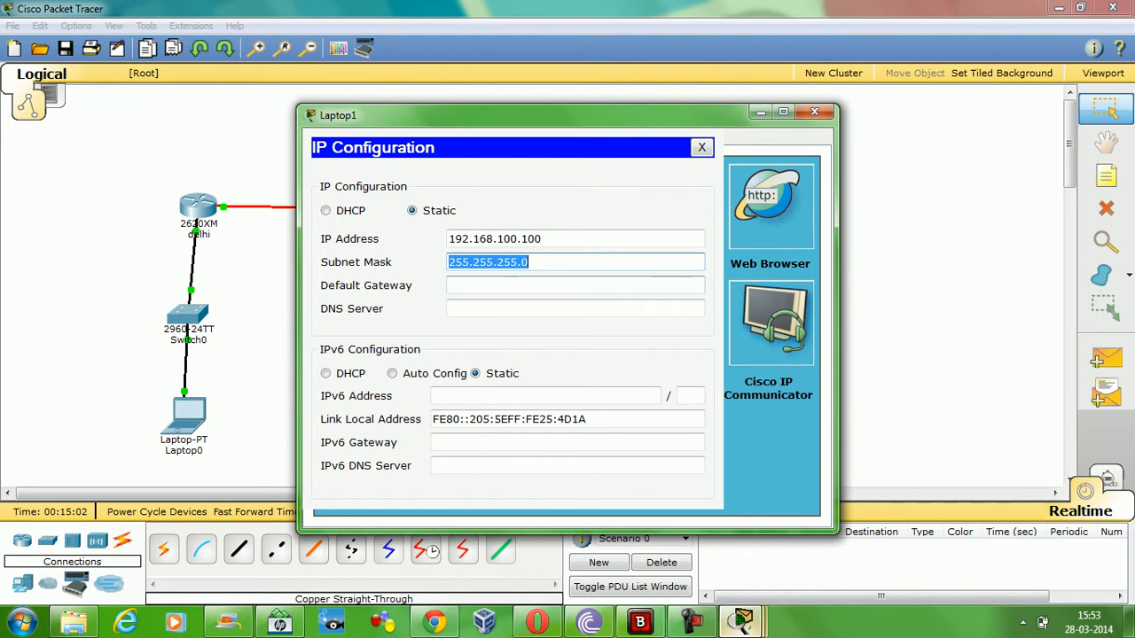
pyautogui.click(701, 148)
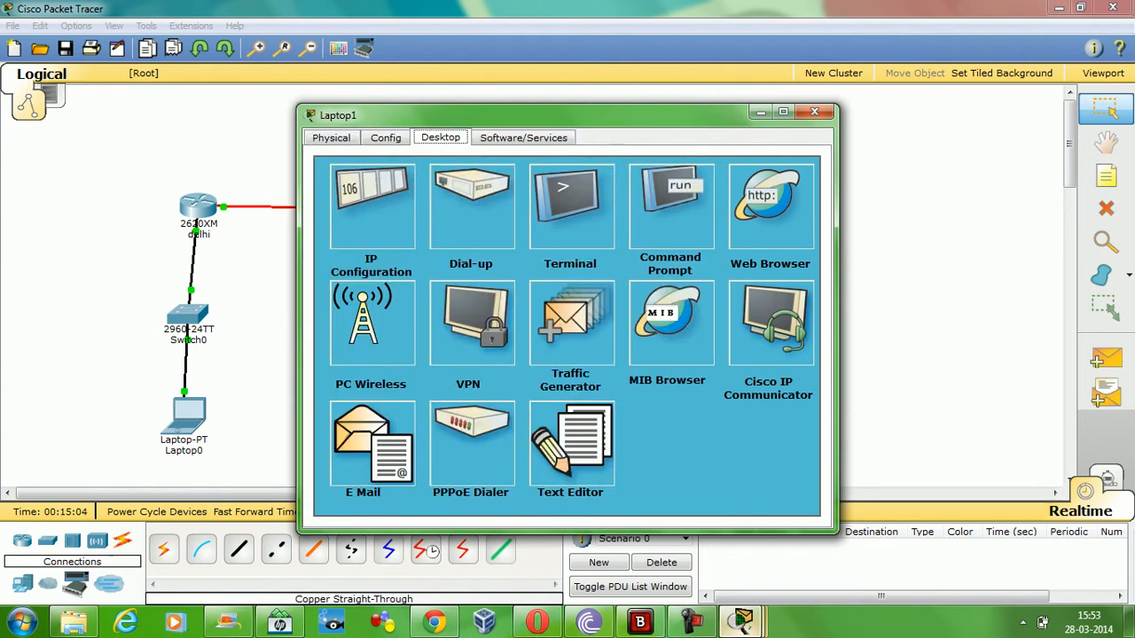
pyautogui.click(814, 111)
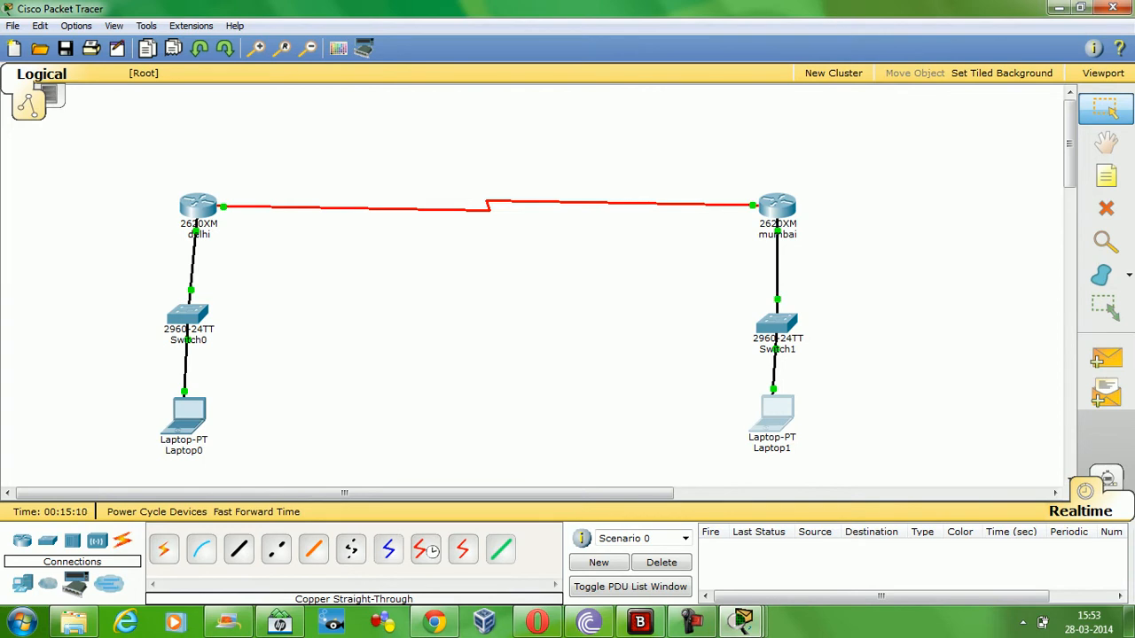
# - Ping the mumbai router's FastEthernet address 192.168.100.1 from Laptop1's command prompt
pyautogui.click(777, 411)
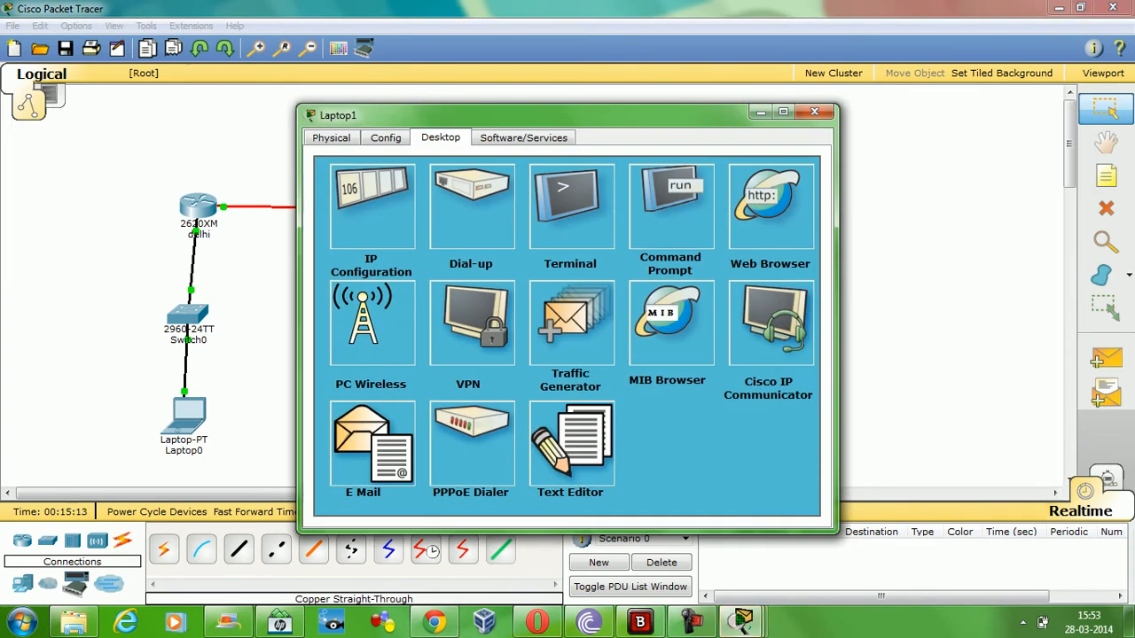
pyautogui.click(671, 205)
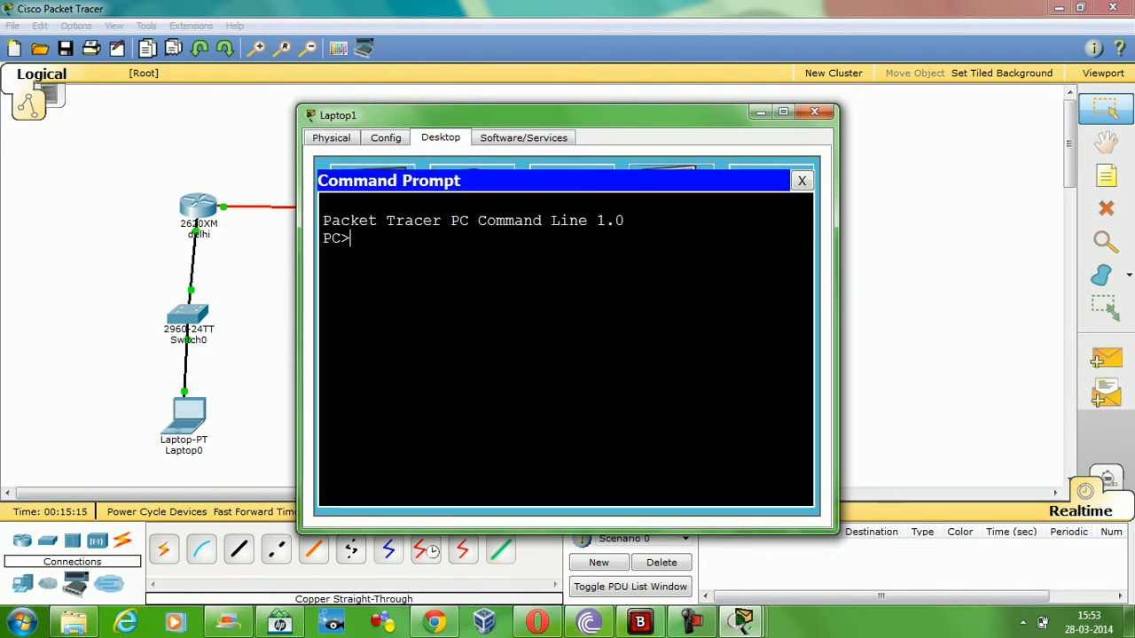
pyautogui.write('p')
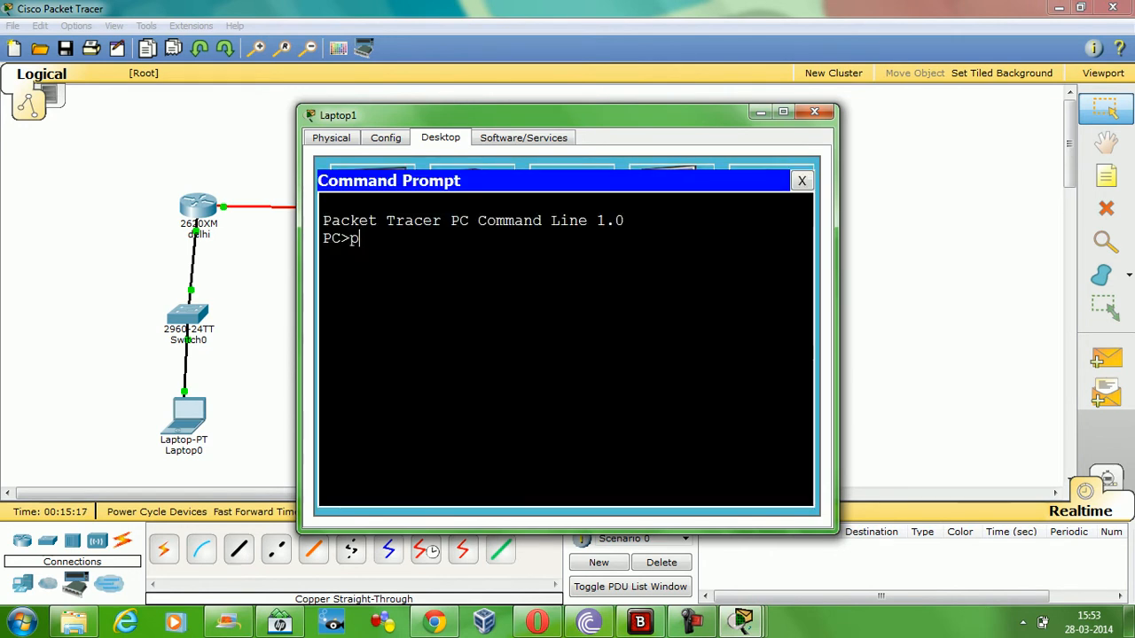
pyautogui.write('ing 1')
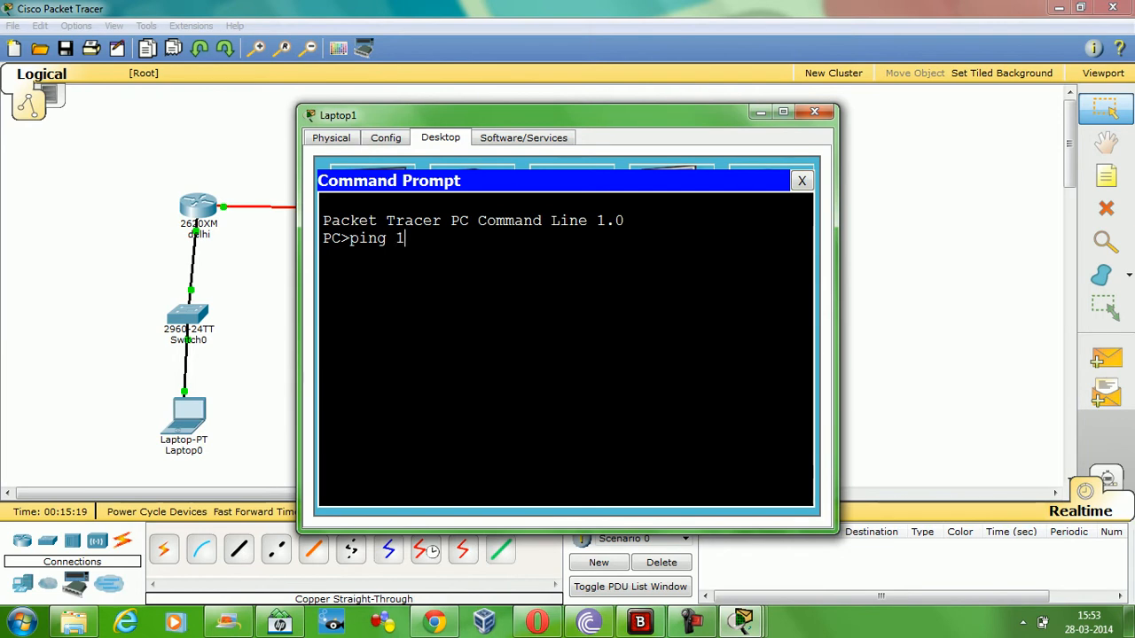
pyautogui.write('92.168')
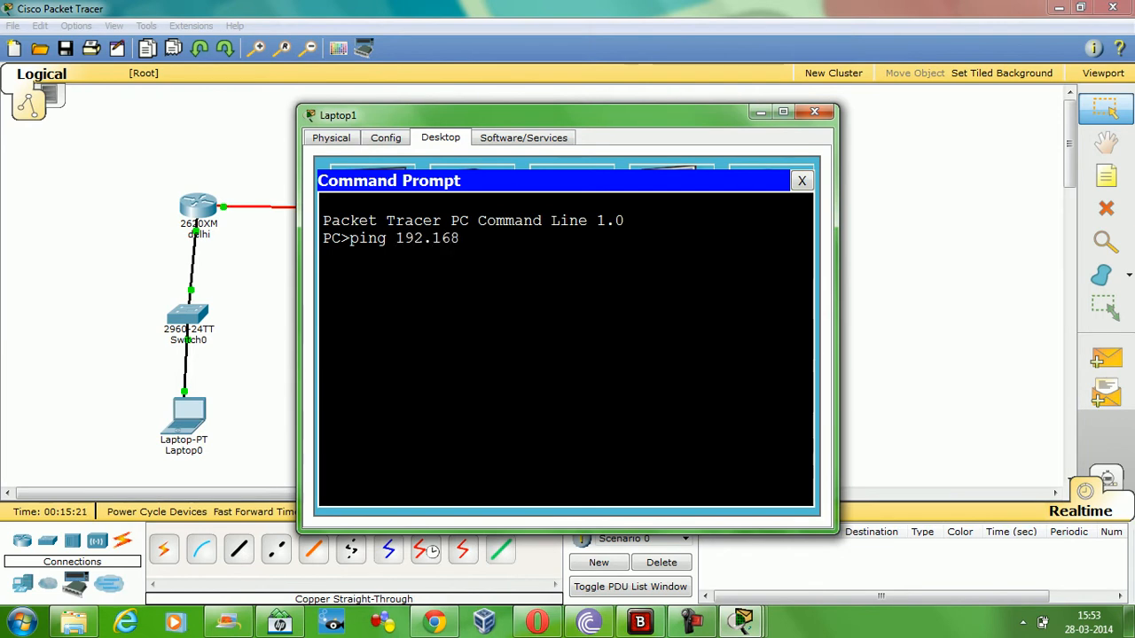
pyautogui.write('.100.1')
pyautogui.press('Return')
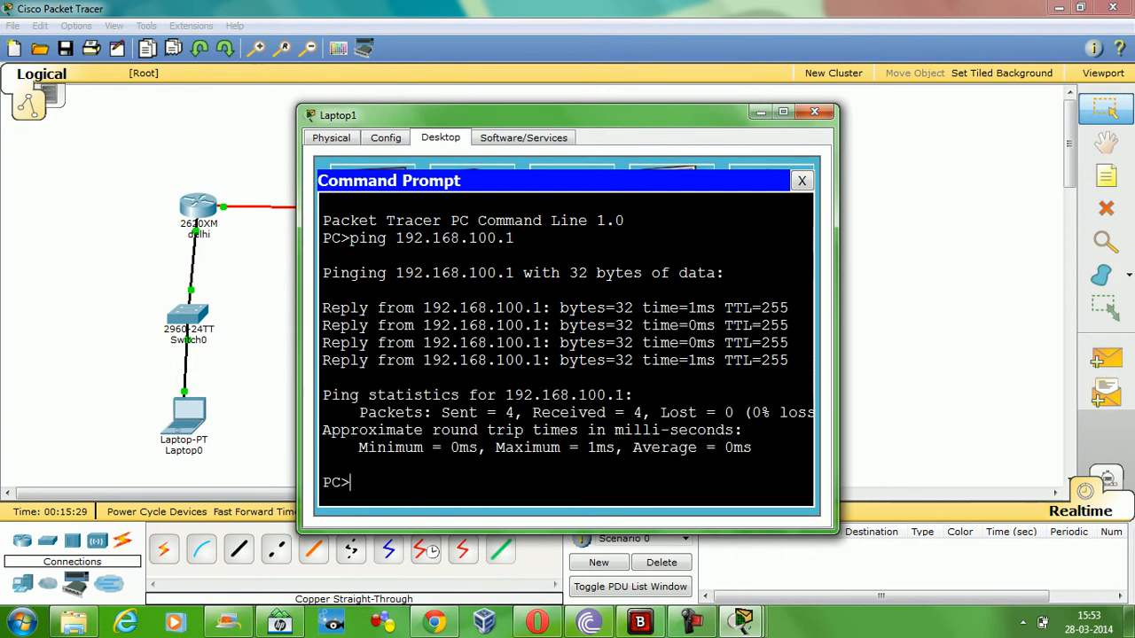
# - Ping the mumbai router's serial address 100.1.1.101 from Laptop1, with the laptop window moved clear of the mumbai-side devices
pyautogui.moveTo(550, 115); pyautogui.dragTo(424, 128)
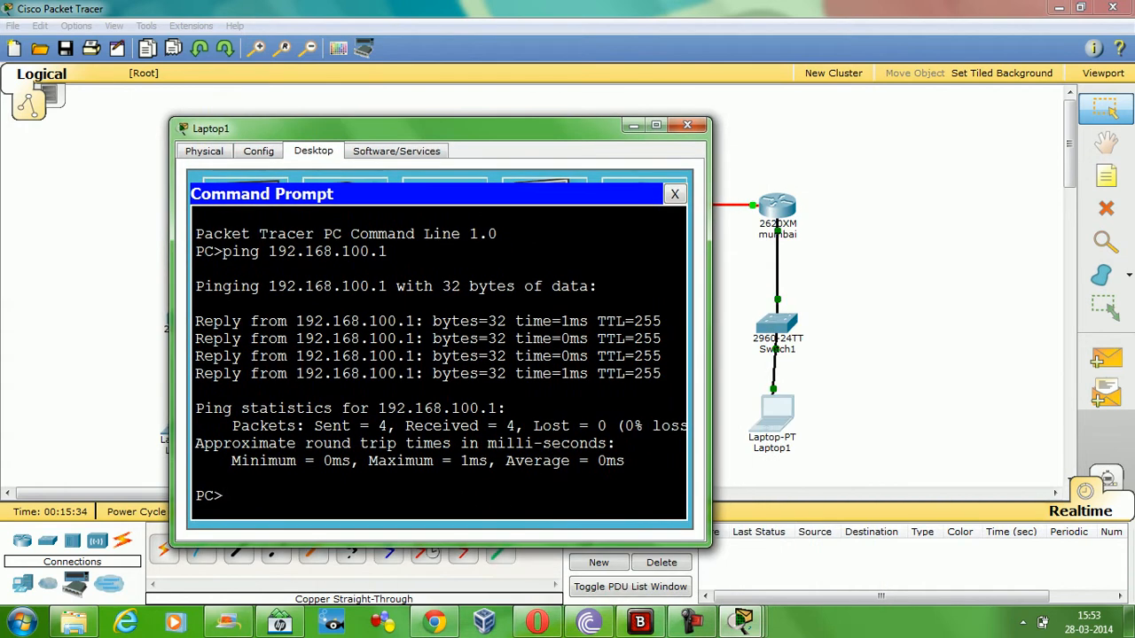
pyautogui.write('100')
pyautogui.press('BackSpace')
pyautogui.press('BackSpace')
pyautogui.press('BackSpace')
pyautogui.press('Up')
pyautogui.press('BackSpace')
pyautogui.press('BackSpace')
pyautogui.press('BackSpace')
pyautogui.press('BackSpace')
pyautogui.press('BackSpace')
pyautogui.press('BackSpace')
pyautogui.press('BackSpace')
pyautogui.press('BackSpace')
pyautogui.press('BackSpace')
pyautogui.press('BackSpace')
pyautogui.press('BackSpace')
pyautogui.press('BackSpace')
pyautogui.write('100.1.1')
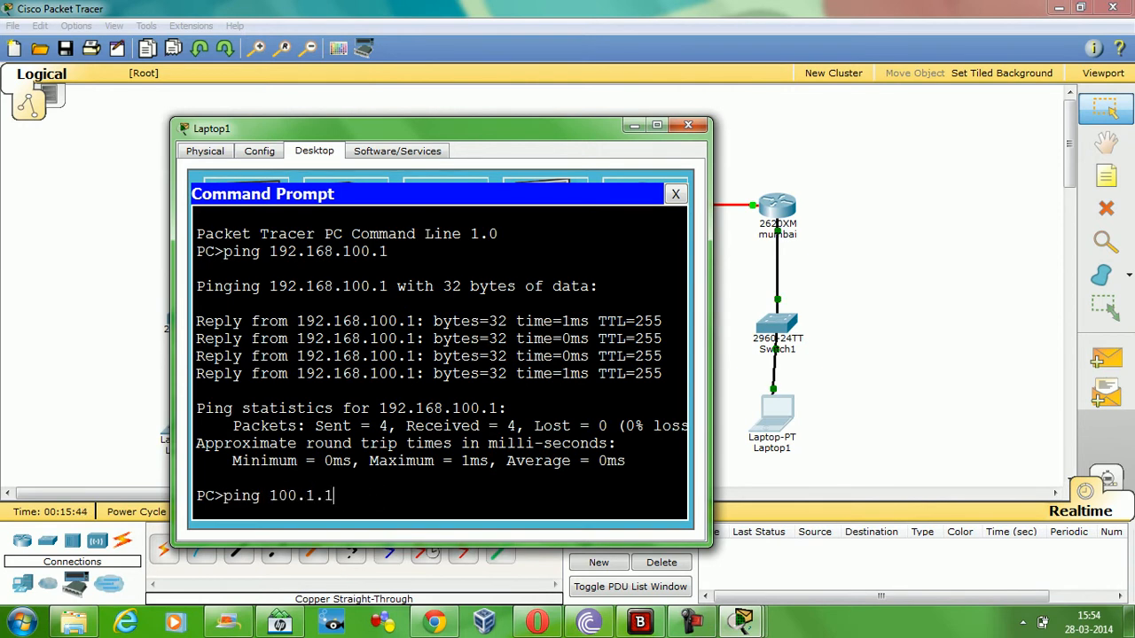
pyautogui.write('.101')
pyautogui.press('Return')
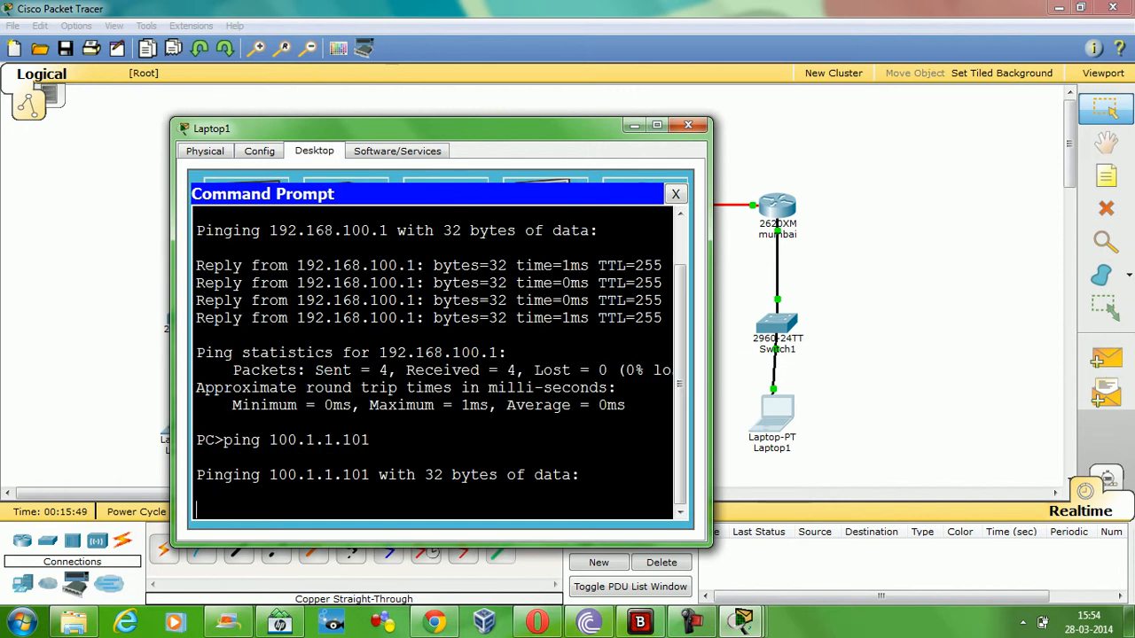
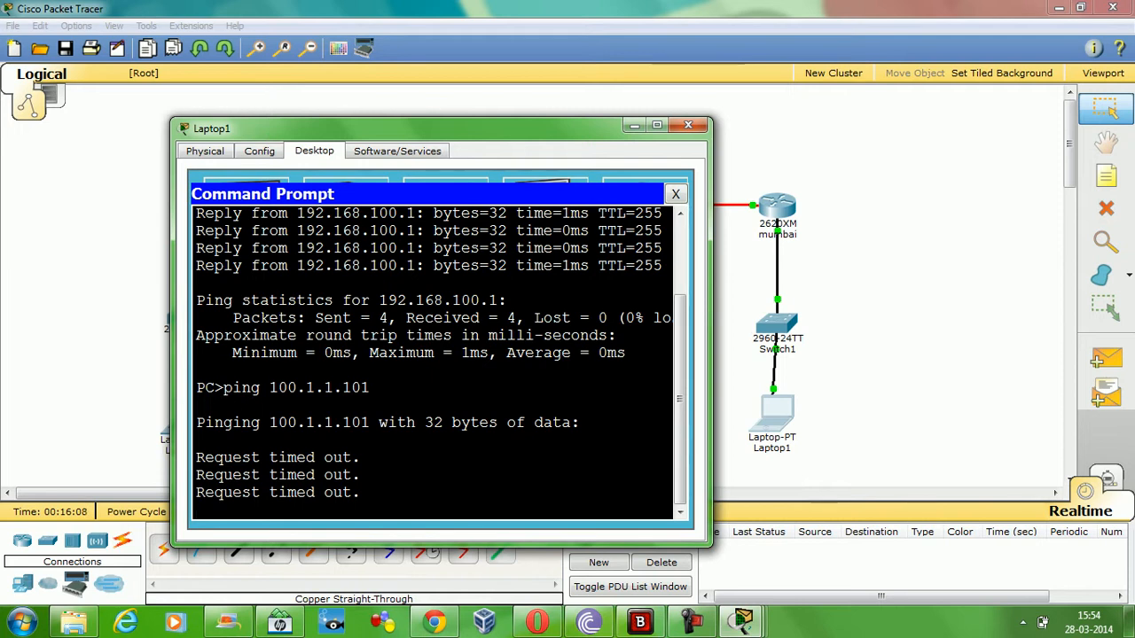
# - Set Laptop1's default gateway to 192.168.100.1 in its IP configuration
pyautogui.click(675, 194)
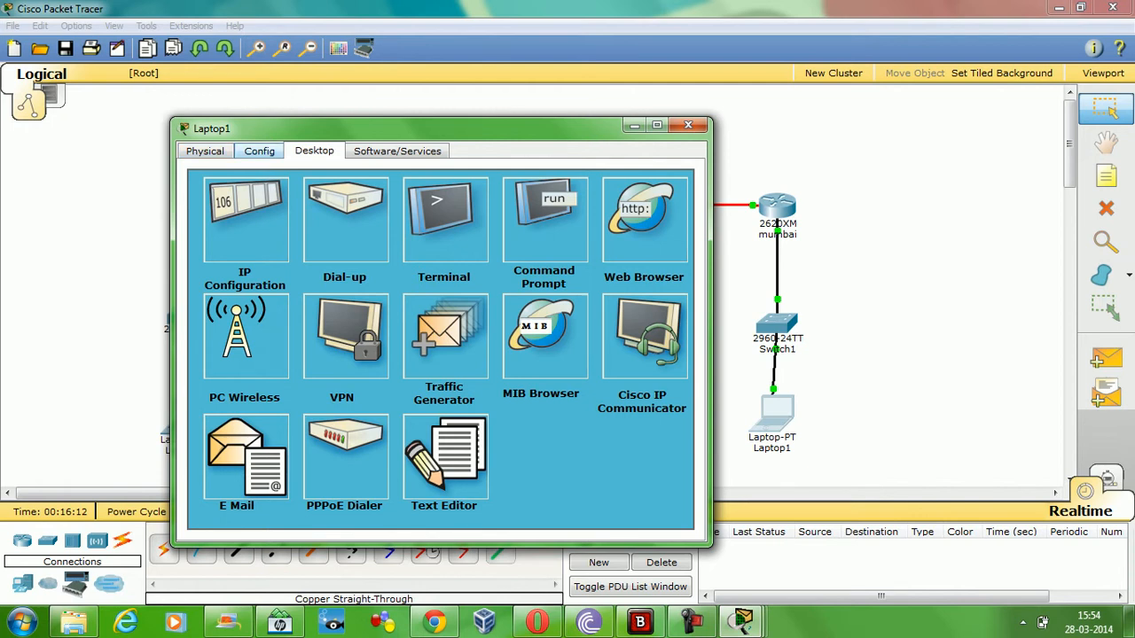
pyautogui.click(245, 221)
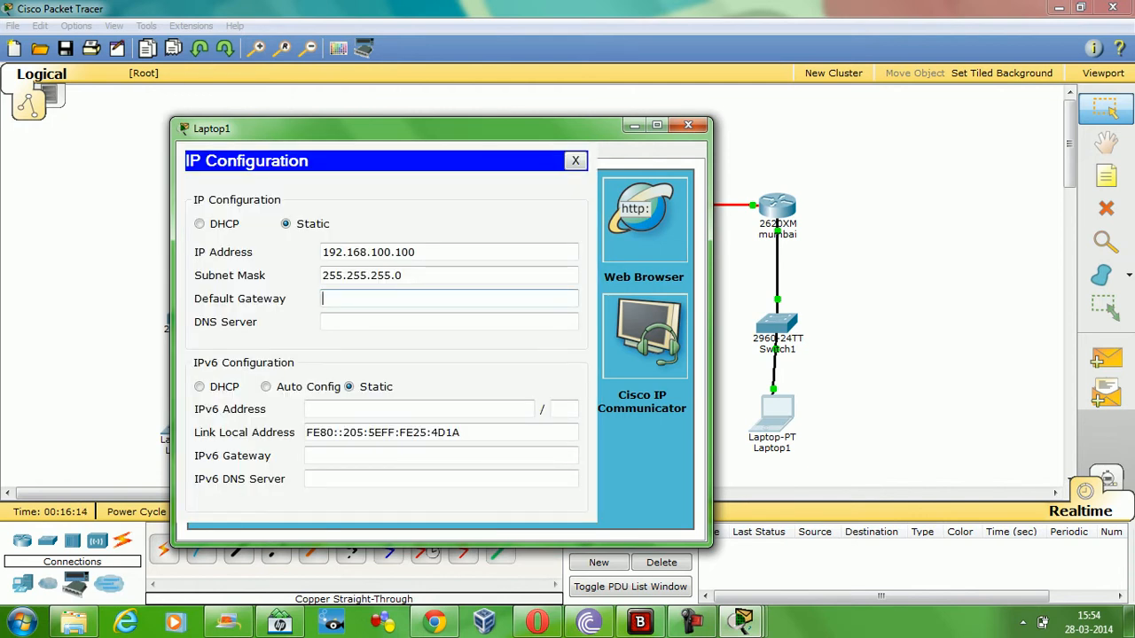
pyautogui.write('192.168.100.1')
pyautogui.click(575, 160)
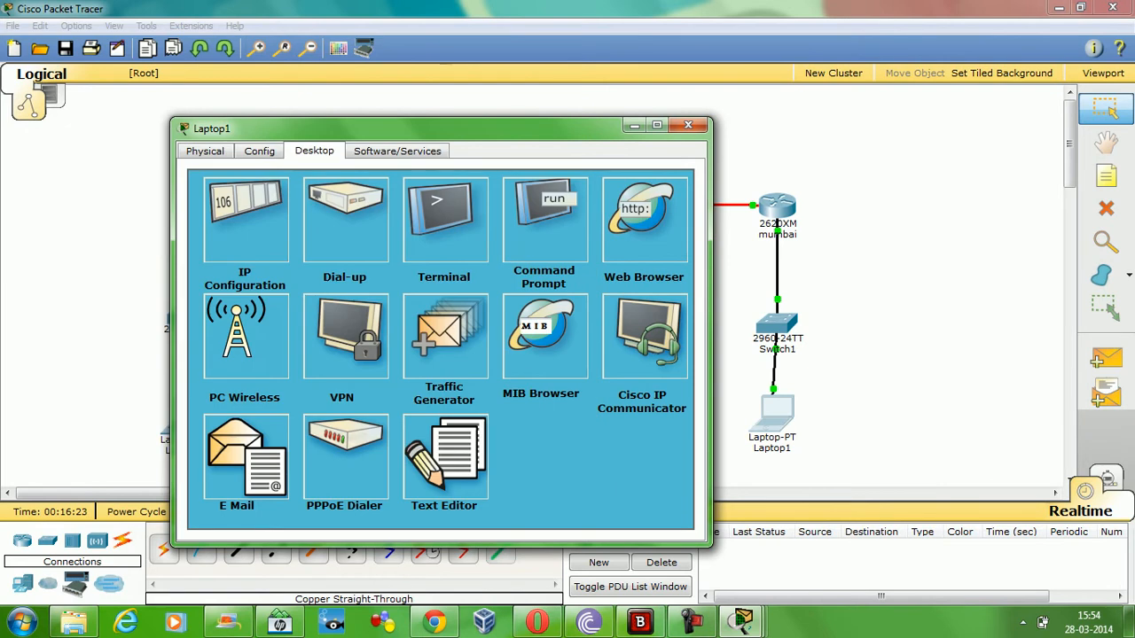
# - Repeat the ping to 100.1.1.101 from Laptop1, and put the laptop window away
pyautogui.click(545, 219)
pyautogui.press('Up')
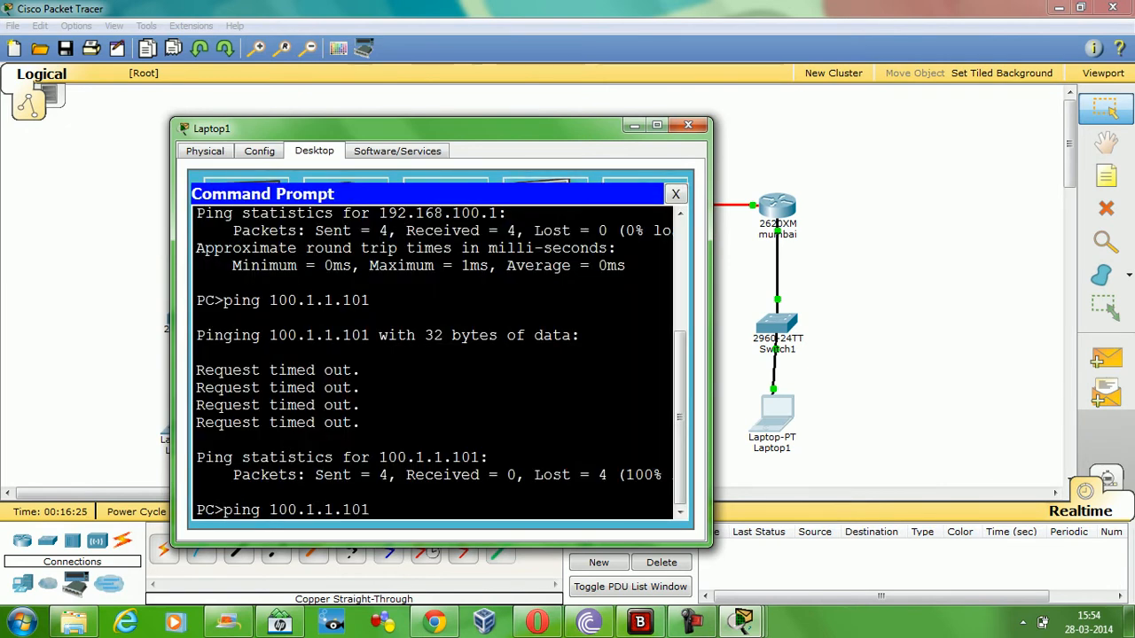
pyautogui.press('Return')
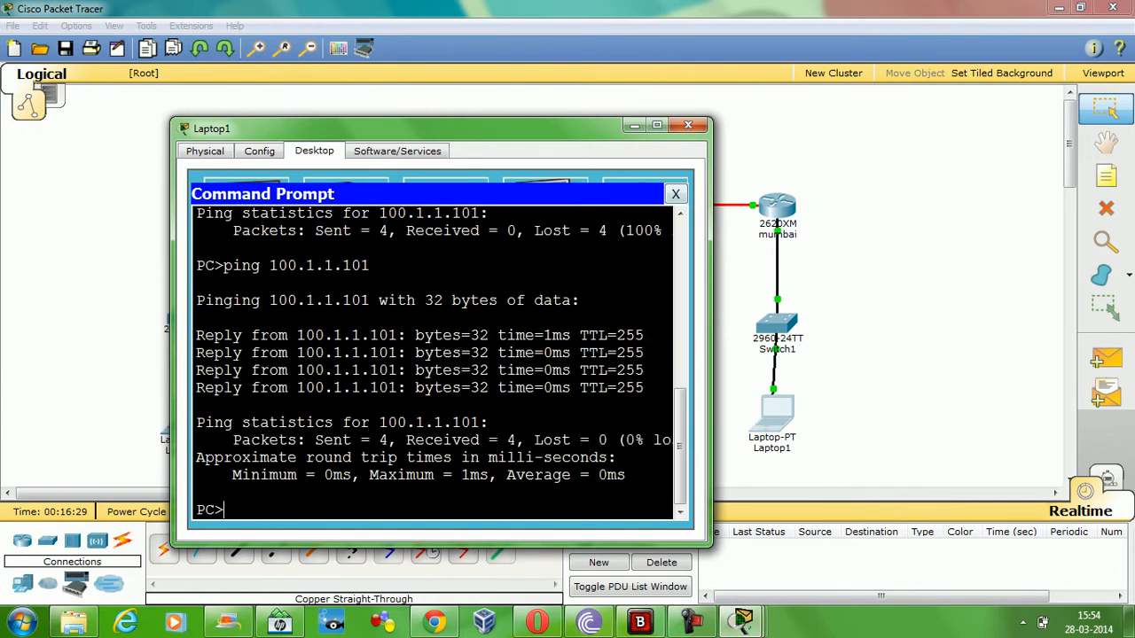
pyautogui.click(676, 194)
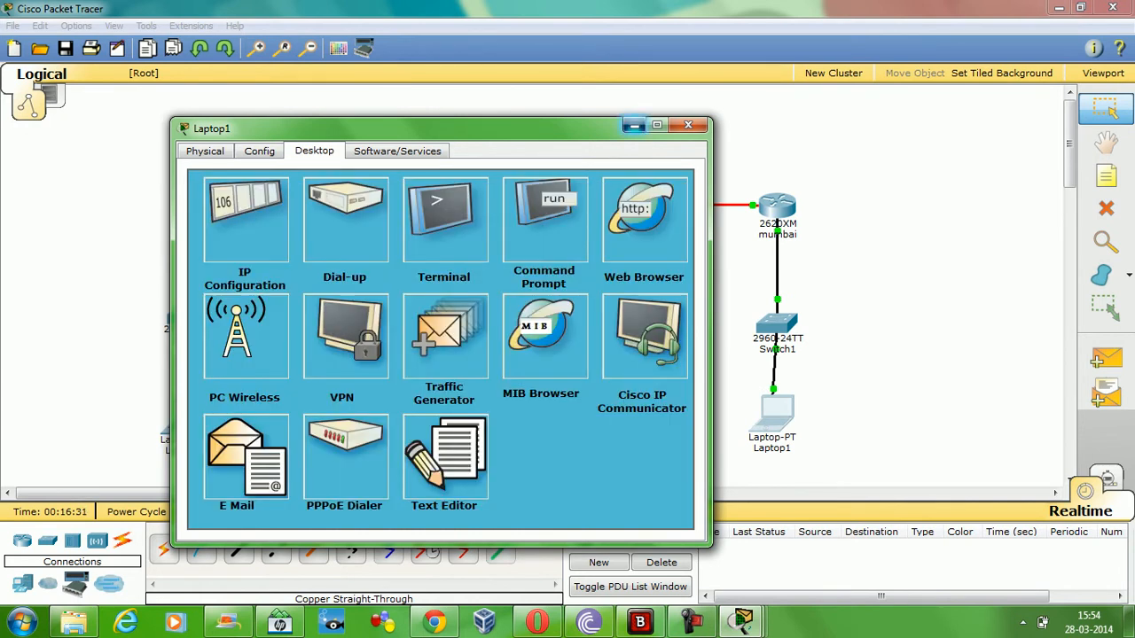
pyautogui.click(634, 126)
# - Open the mumbai router's command line full screen and leave interface configuration for privileged EXEC mode
pyautogui.moveTo(777, 206)
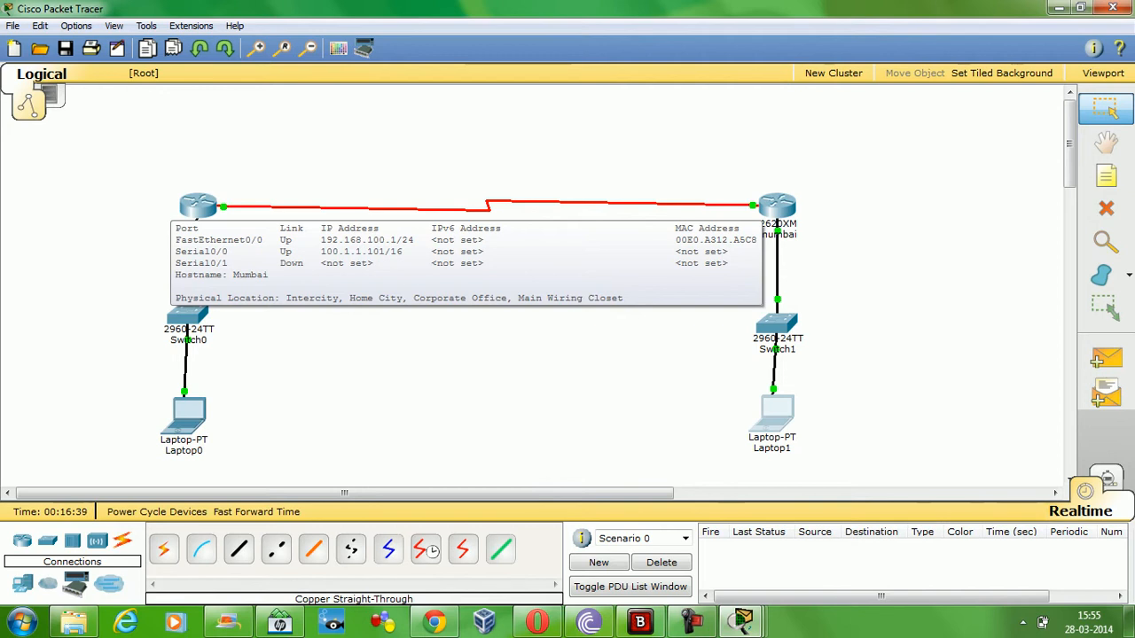
pyautogui.click(777, 206)
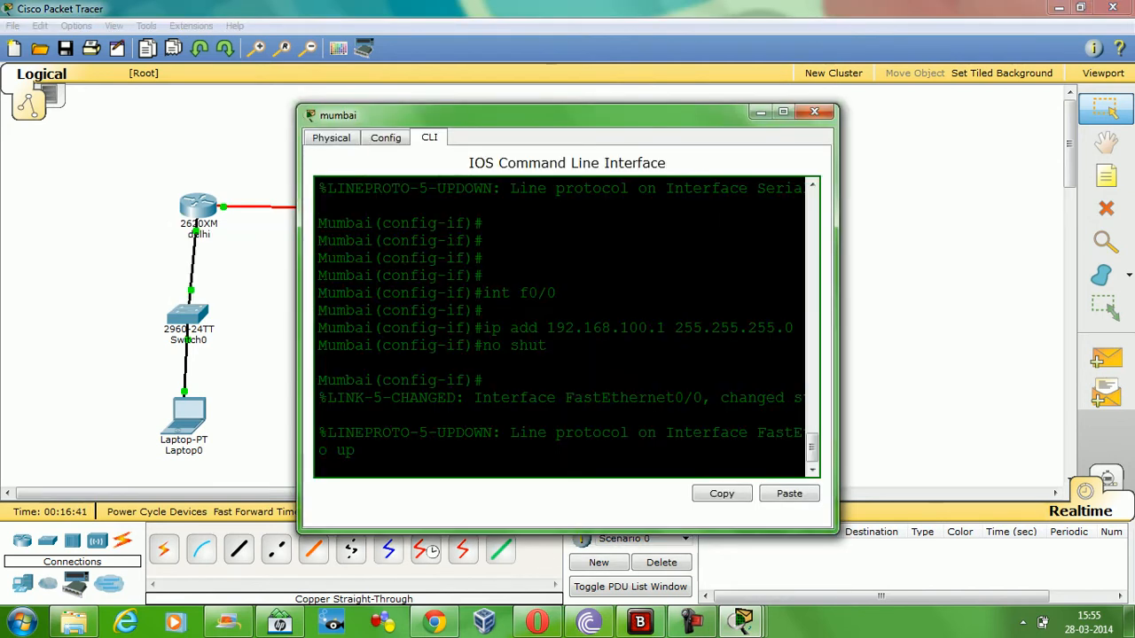
pyautogui.click(783, 111)
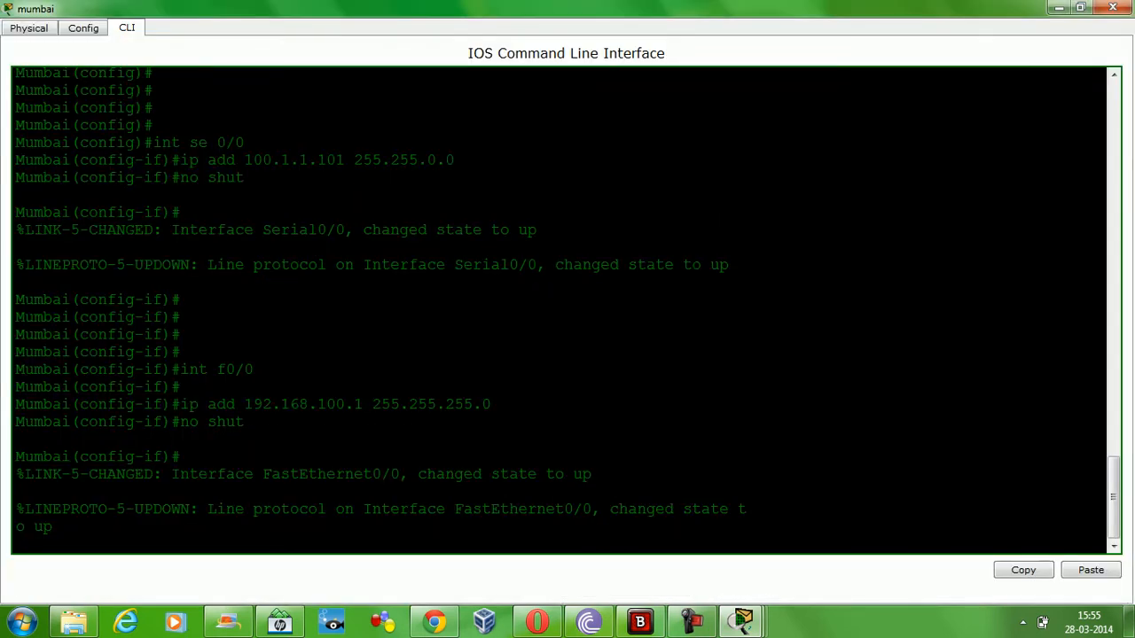
pyautogui.press('Return')
pyautogui.press('Return')
pyautogui.press('Return')
pyautogui.press('Return')
pyautogui.press('Return')
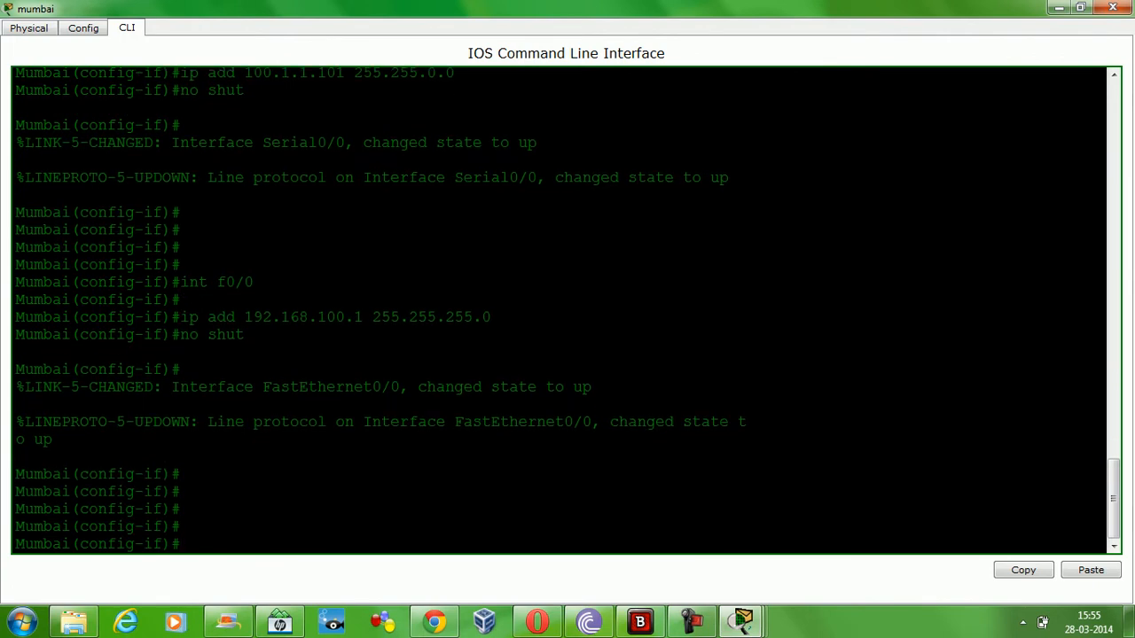
pyautogui.hotkey('ctrl', 'z')
# - Try to list the mumbai router's interfaces with the command show int ip br
pyautogui.write('sh')
pyautogui.press('Tab')
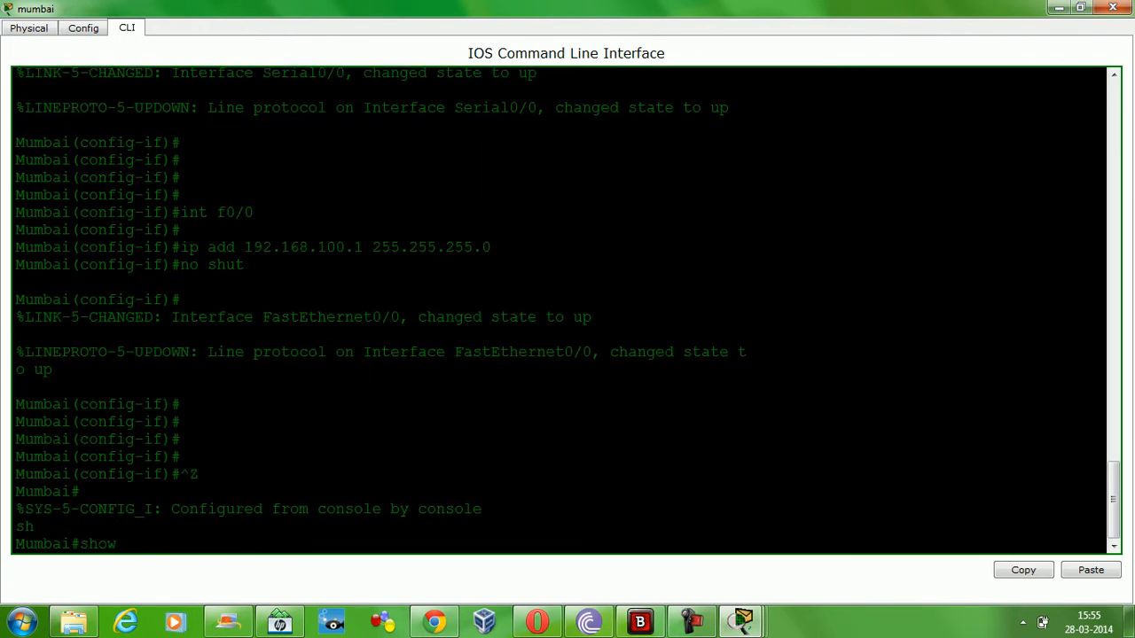
pyautogui.write('int')
pyautogui.press('Tab')
pyautogui.write('i')
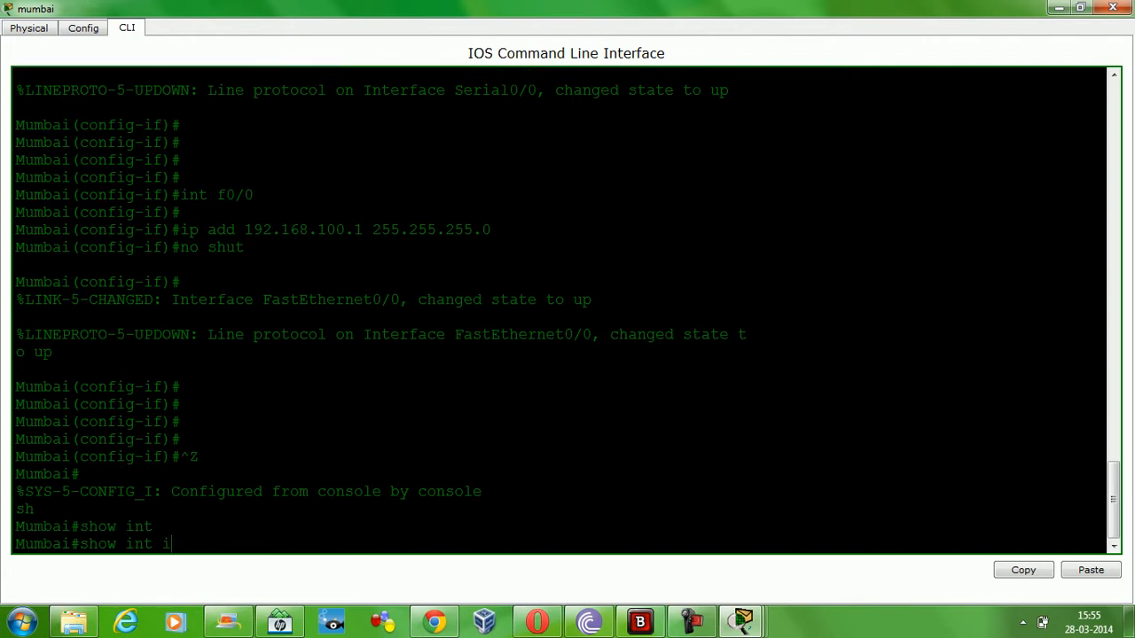
pyautogui.write('p br')
pyautogui.press('Return')
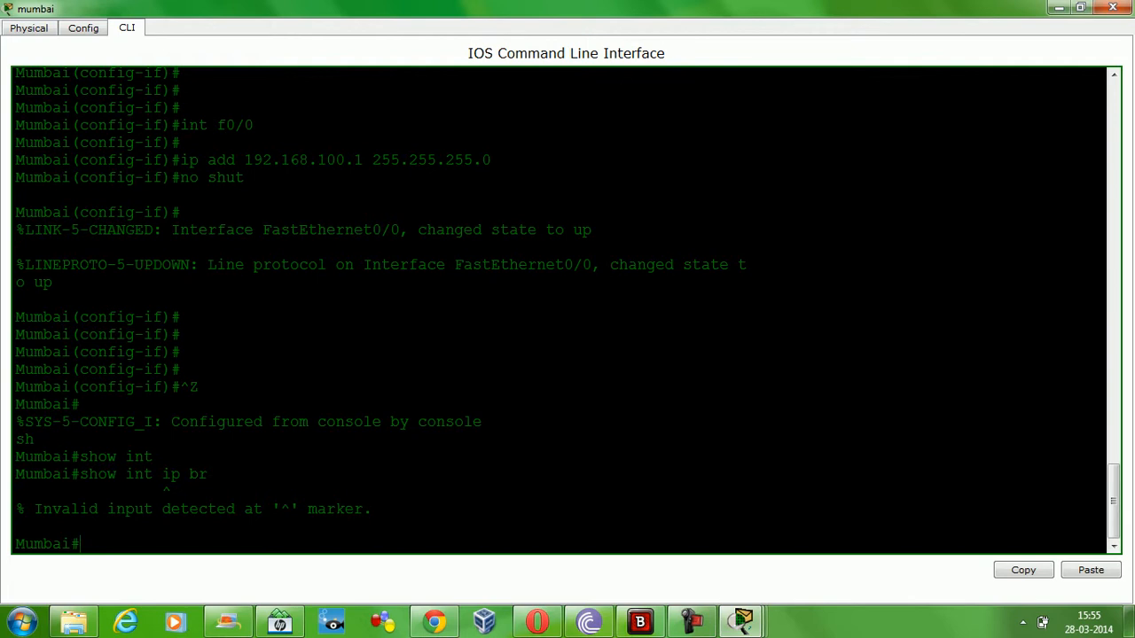
# - Display the mumbai router's interface summary with show ip interface brief
pyautogui.write('s')
pyautogui.press('Tab')
pyautogui.write('h')
pyautogui.press('Tab')
pyautogui.write('ip')
pyautogui.press('Tab')
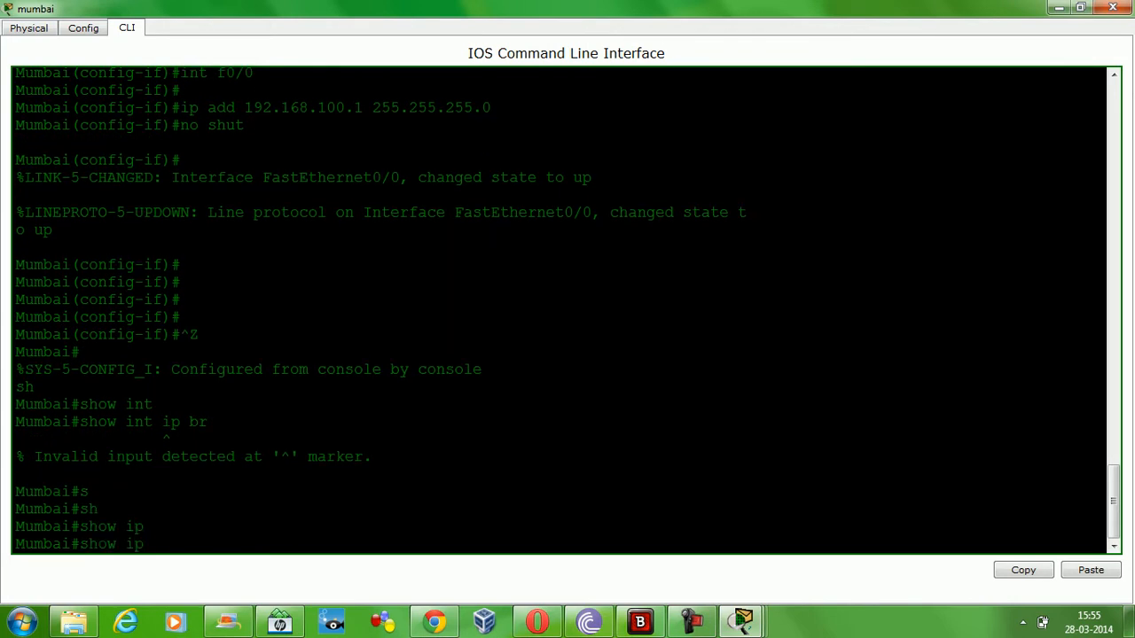
pyautogui.write('int')
pyautogui.press('Tab')
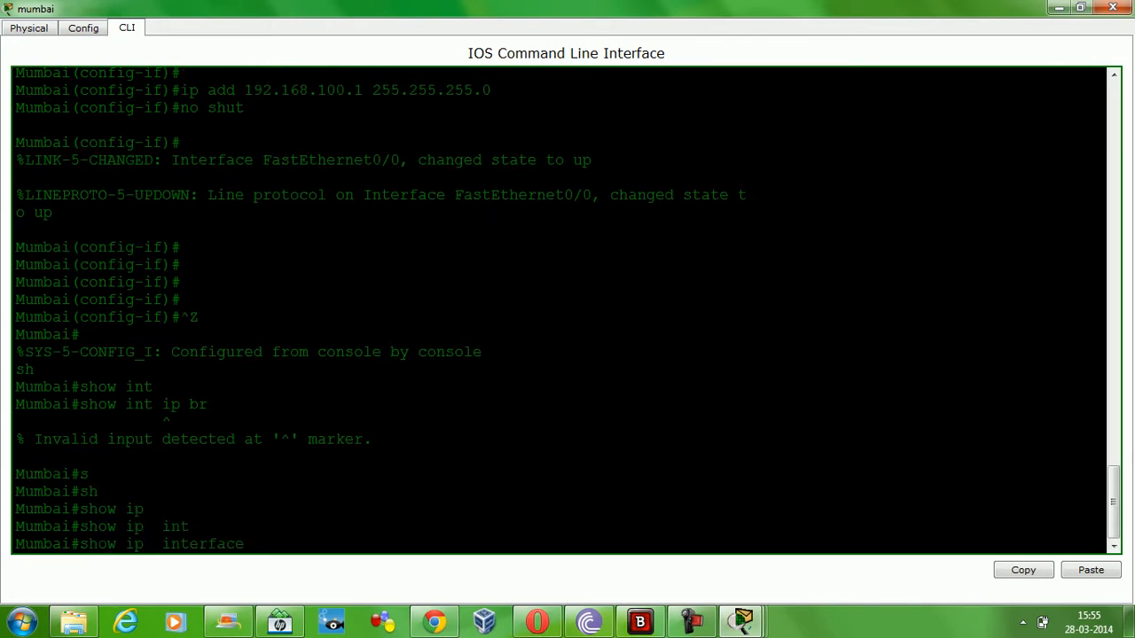
pyautogui.write('br')
pyautogui.press('Tab')
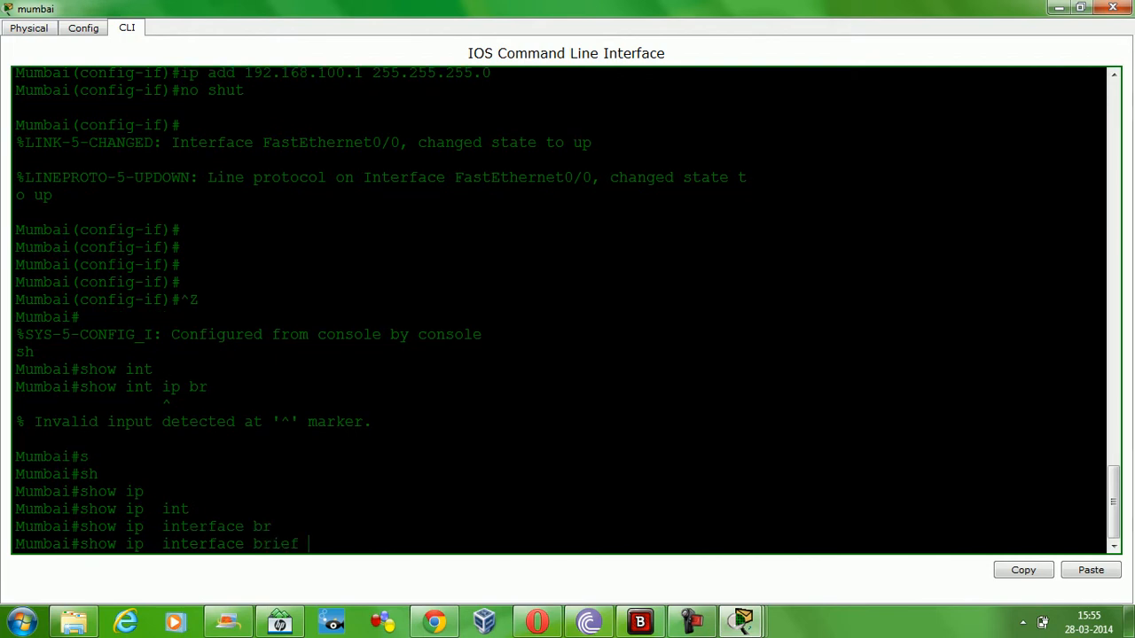
pyautogui.press('Return')
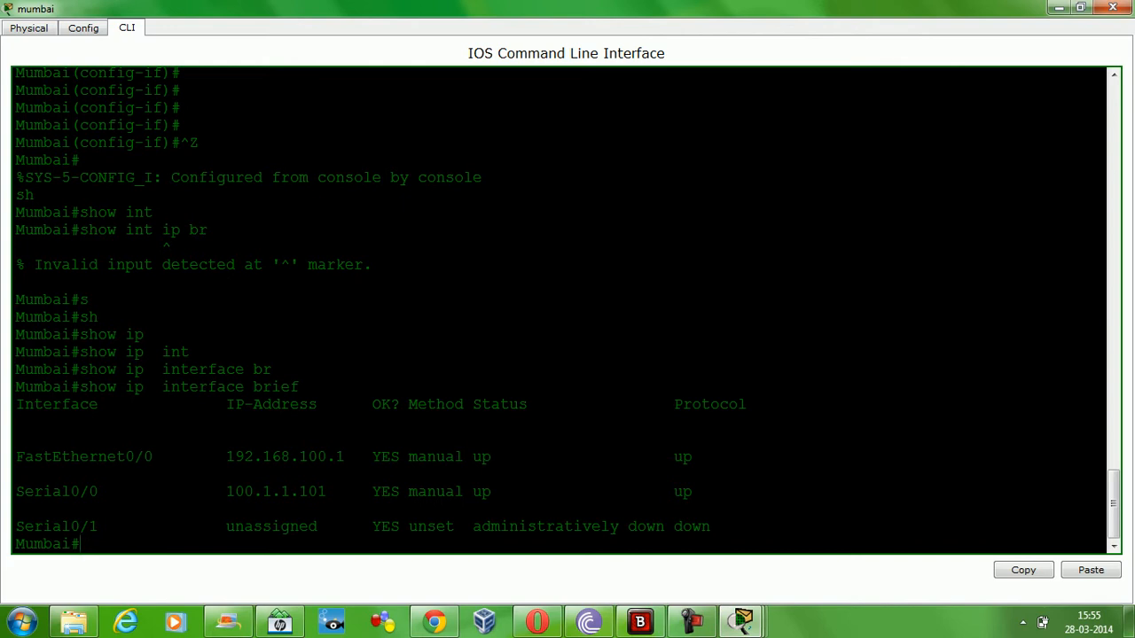
# - Display the mumbai router's routing table with sh ip route
pyautogui.write('sh ip route')
pyautogui.press('Return')
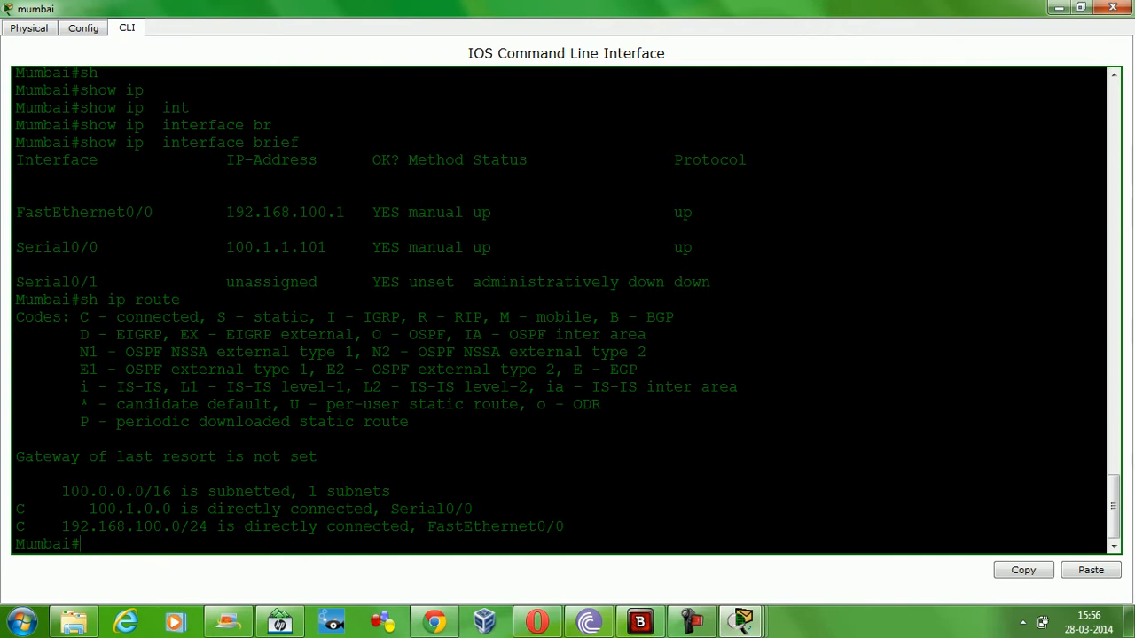
# - Examine the two directly connected networks in the mumbai router's routing table and put its window away
pyautogui.moveTo(80, 509); pyautogui.dragTo(171, 509)
pyautogui.moveTo(42, 527); pyautogui.dragTo(171, 527)
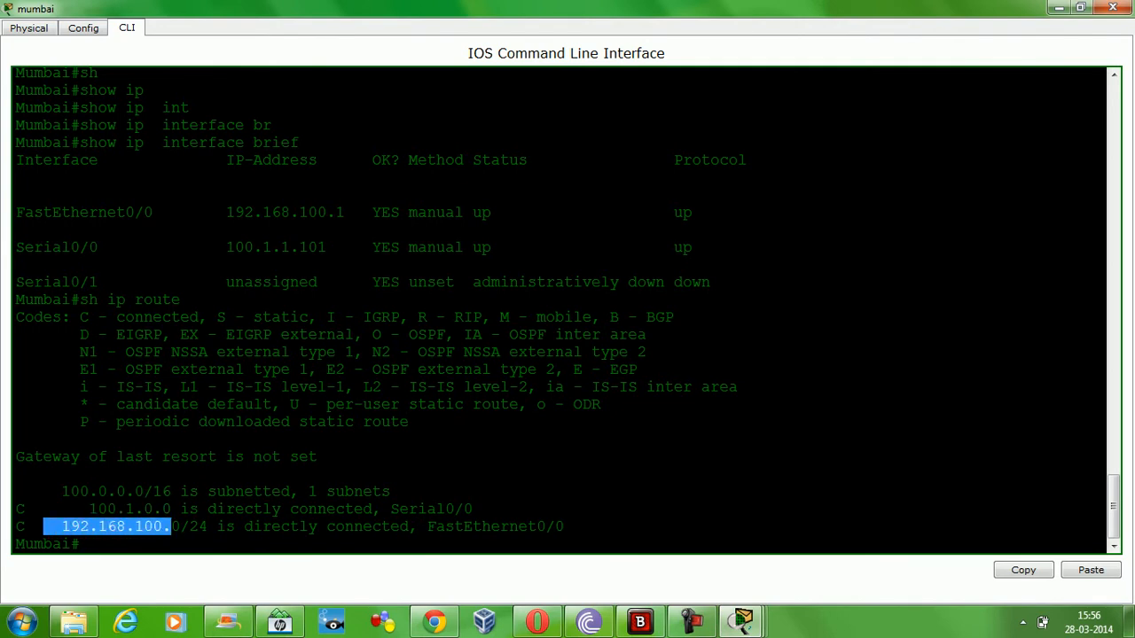
pyautogui.click(134, 527)
pyautogui.moveTo(135, 527); pyautogui.dragTo(163, 527)
pyautogui.click(190, 527)
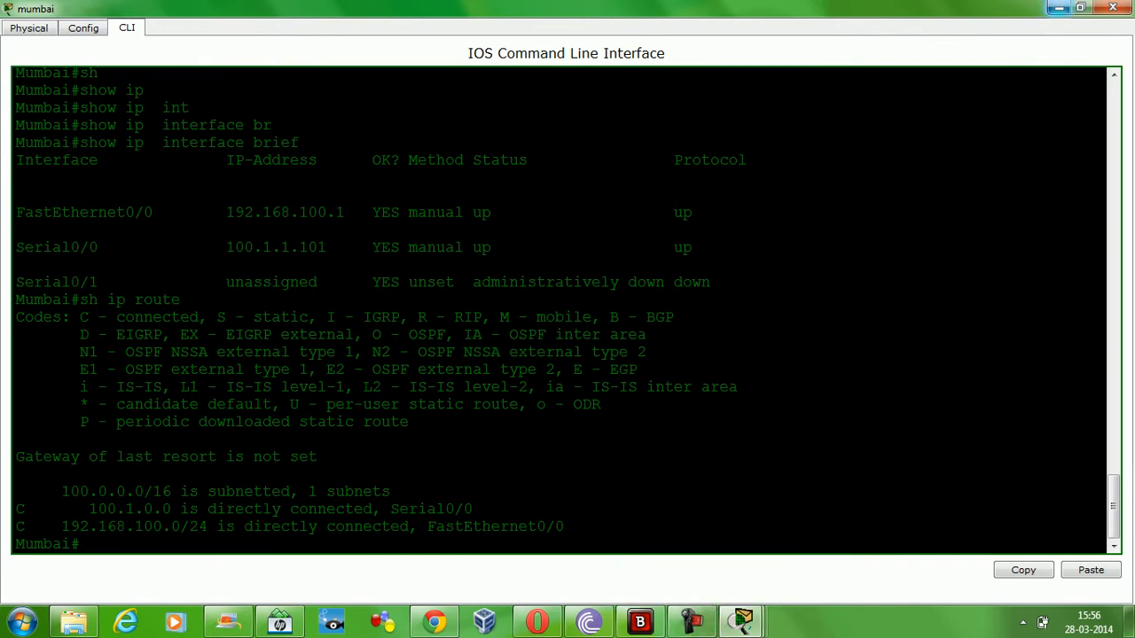
pyautogui.click(1058, 7)
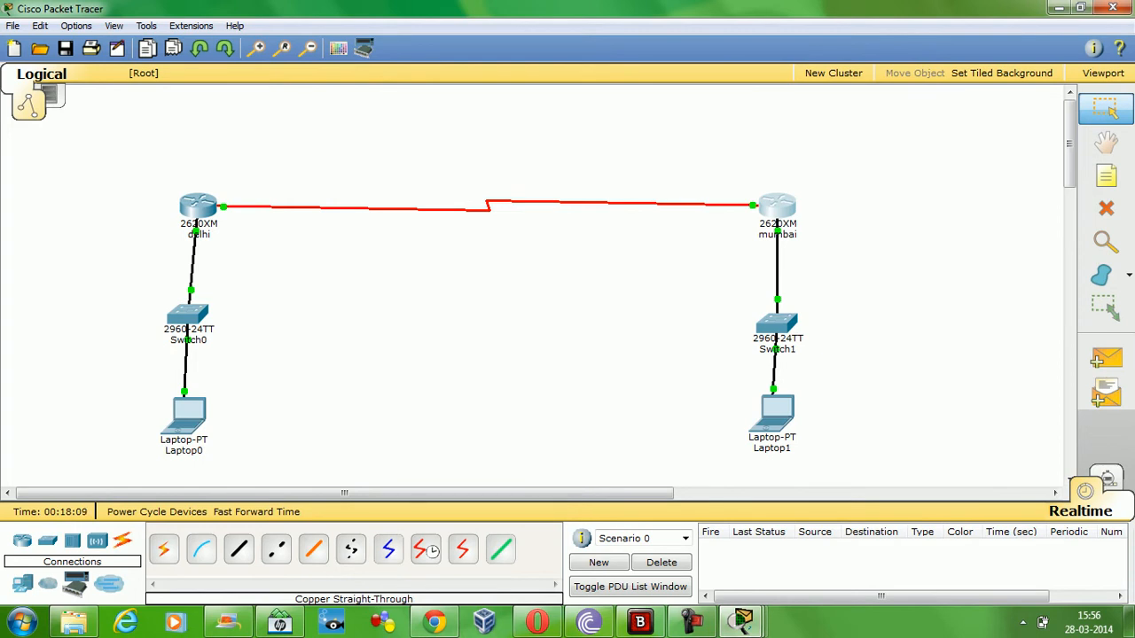
# - Ping 100.1.1.100 from Laptop1's command prompt
pyautogui.moveTo(743, 620)
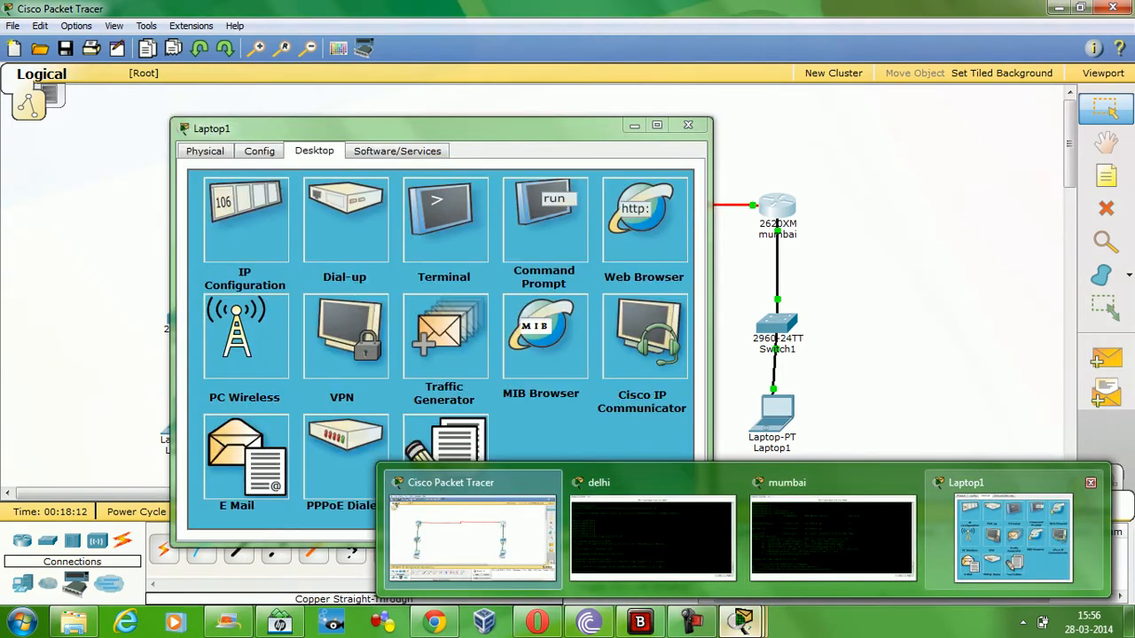
pyautogui.click(1012, 536)
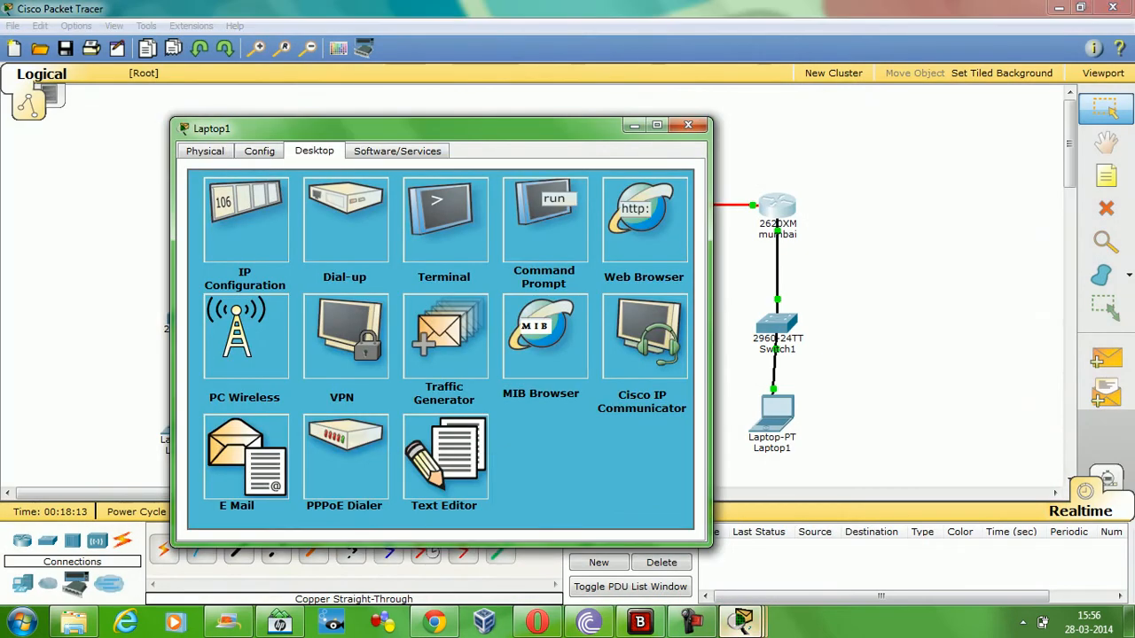
pyautogui.click(545, 222)
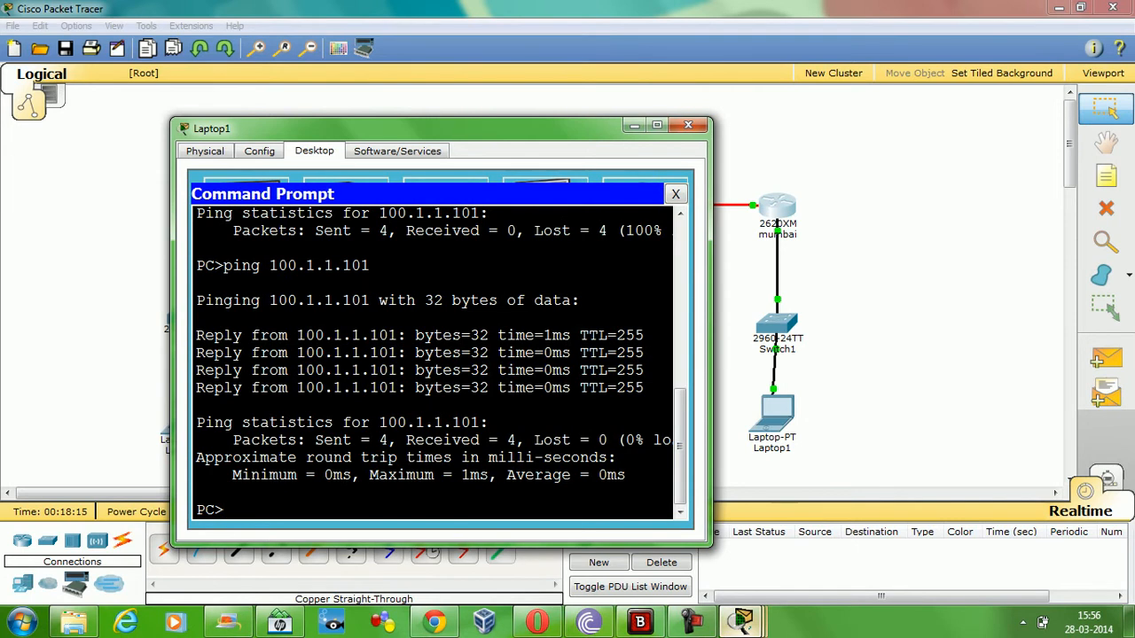
pyautogui.press('Up')
pyautogui.press('BackSpace')
pyautogui.write('00.1.1.100')
pyautogui.press('Return')
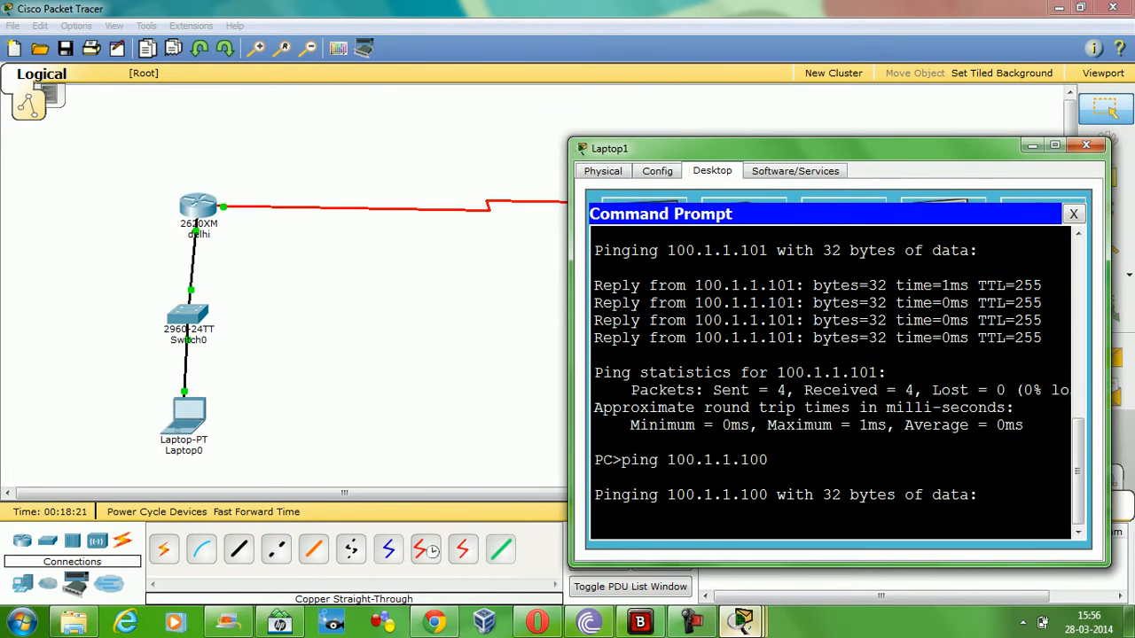
# - Check the network topology and the ping output in Laptop1's command prompt
pyautogui.click(408, 337)
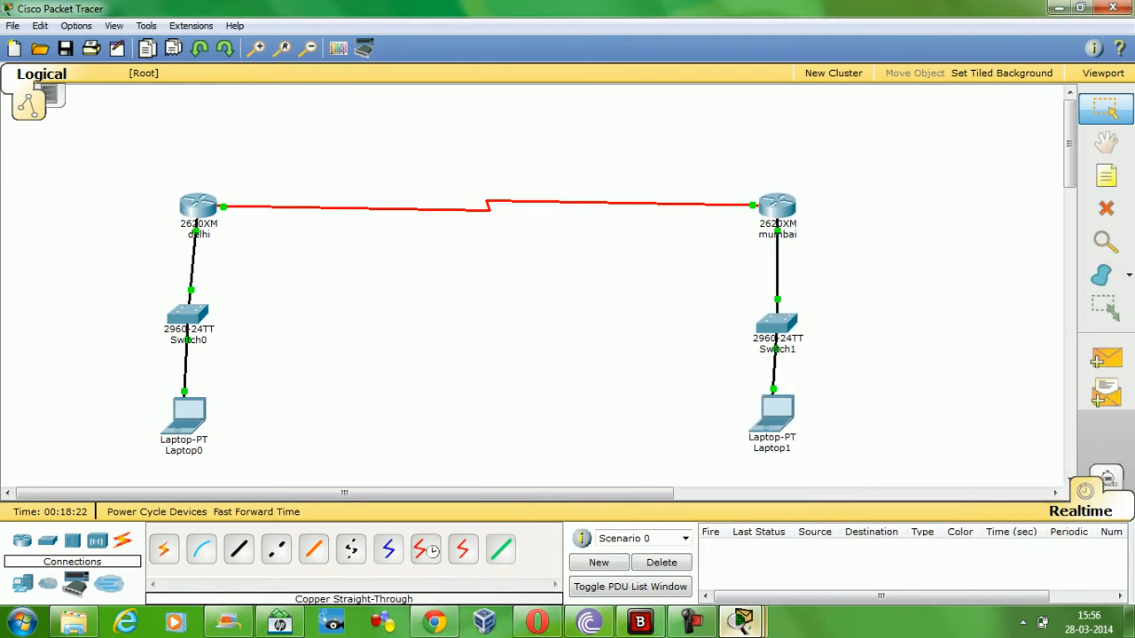
pyautogui.moveTo(740, 622)
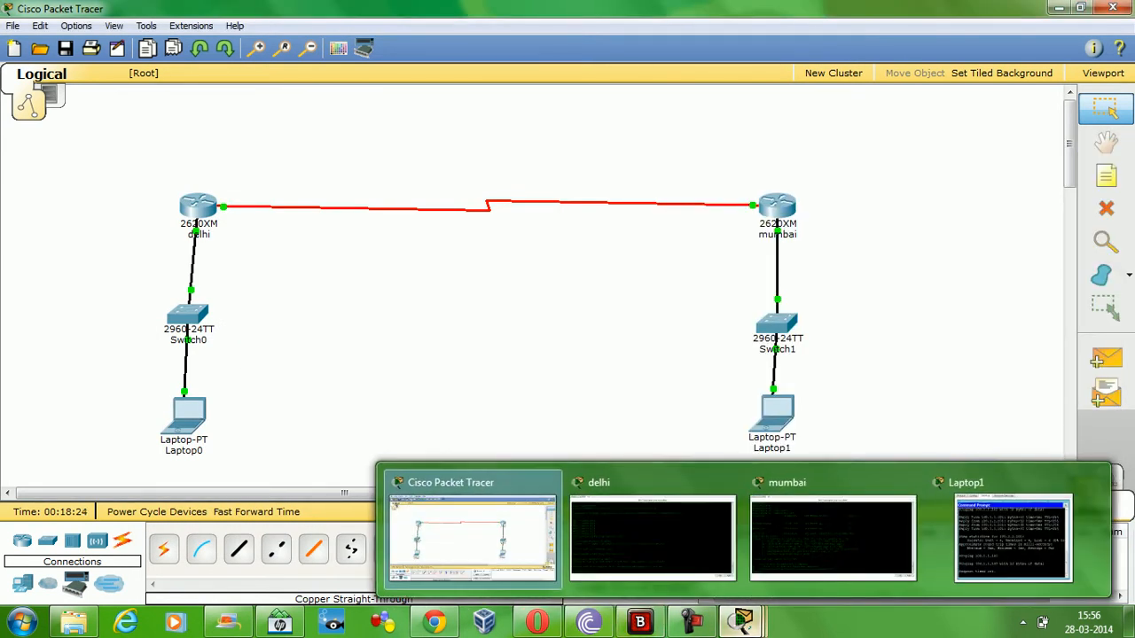
pyautogui.click(966, 536)
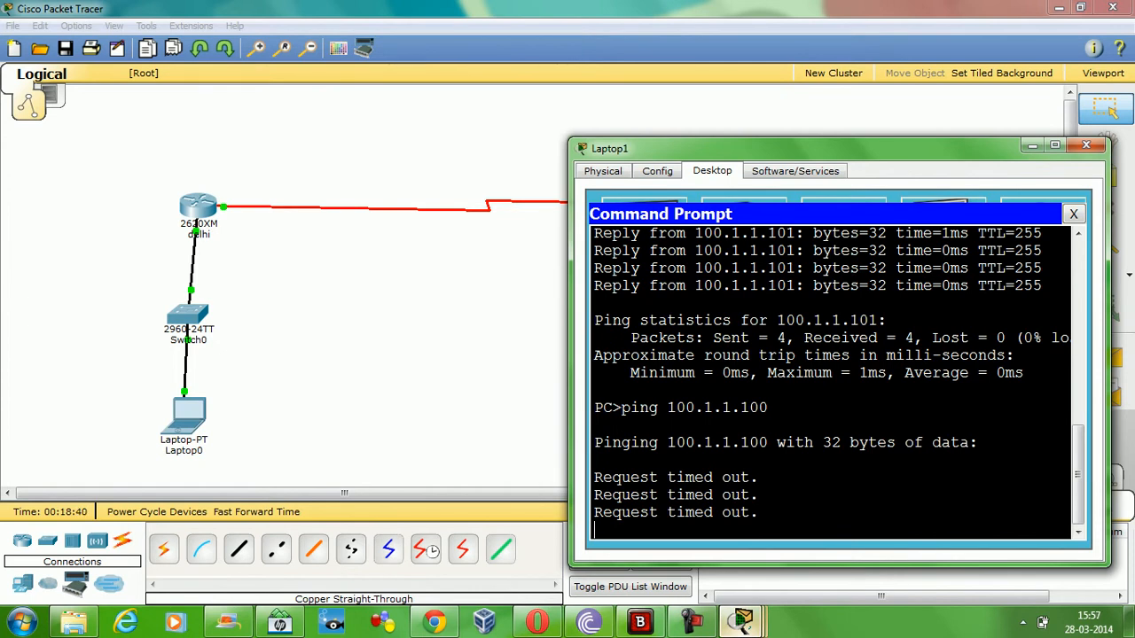
pyautogui.moveTo(798, 148); pyautogui.dragTo(836, 92)
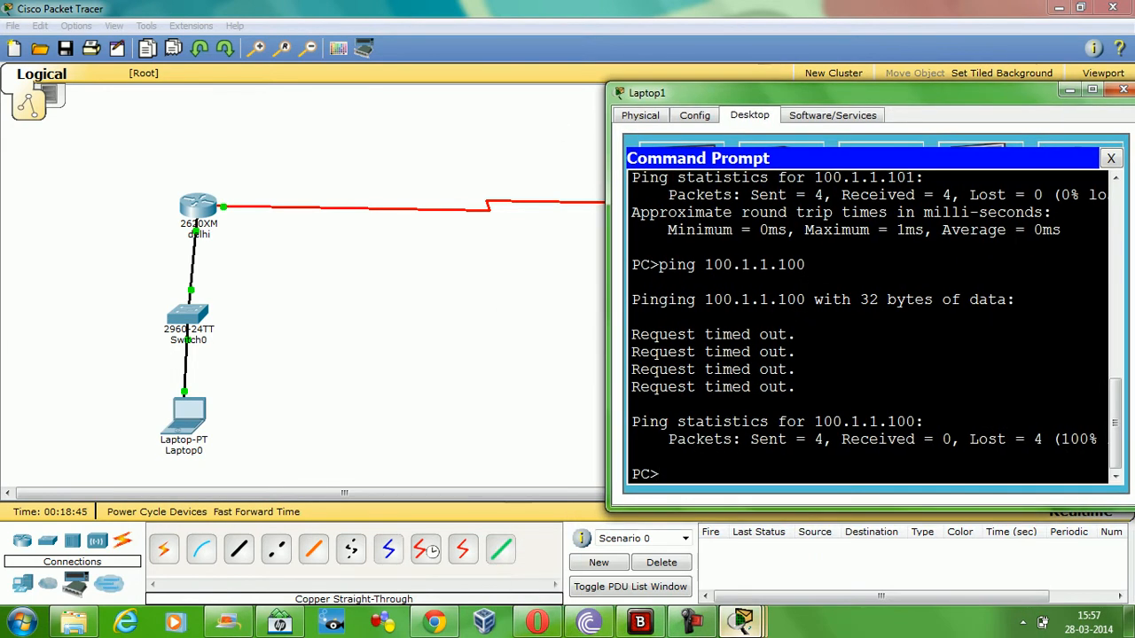
# - Open the delhi router's command line full screen and display its interface summary with do sh ip int br
pyautogui.click(1070, 90)
pyautogui.moveTo(741, 623)
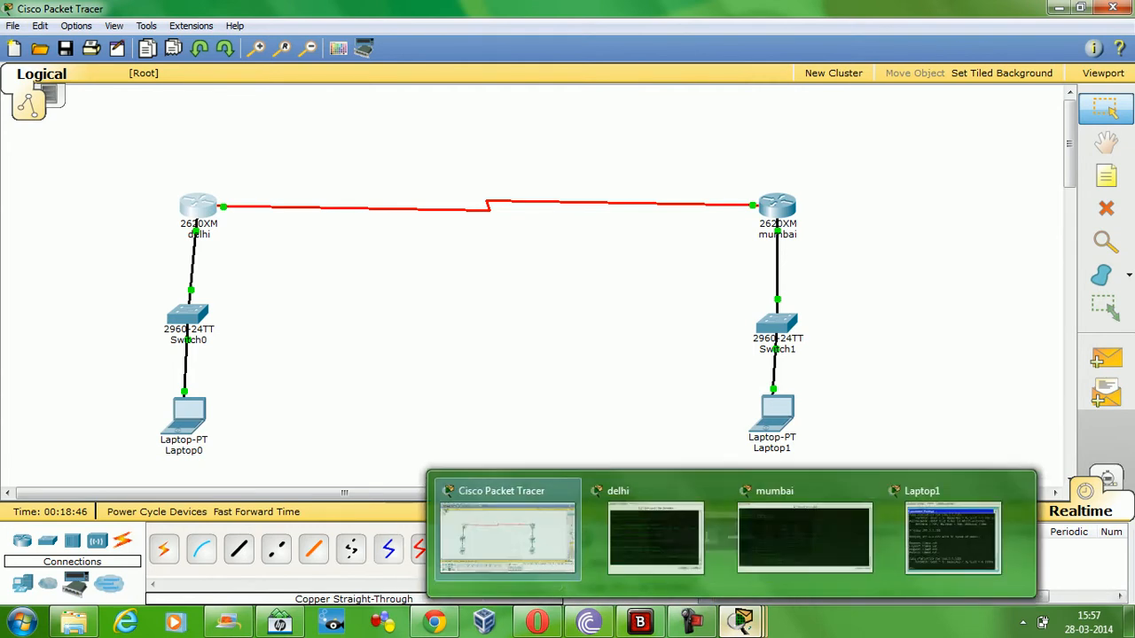
pyautogui.click(660, 538)
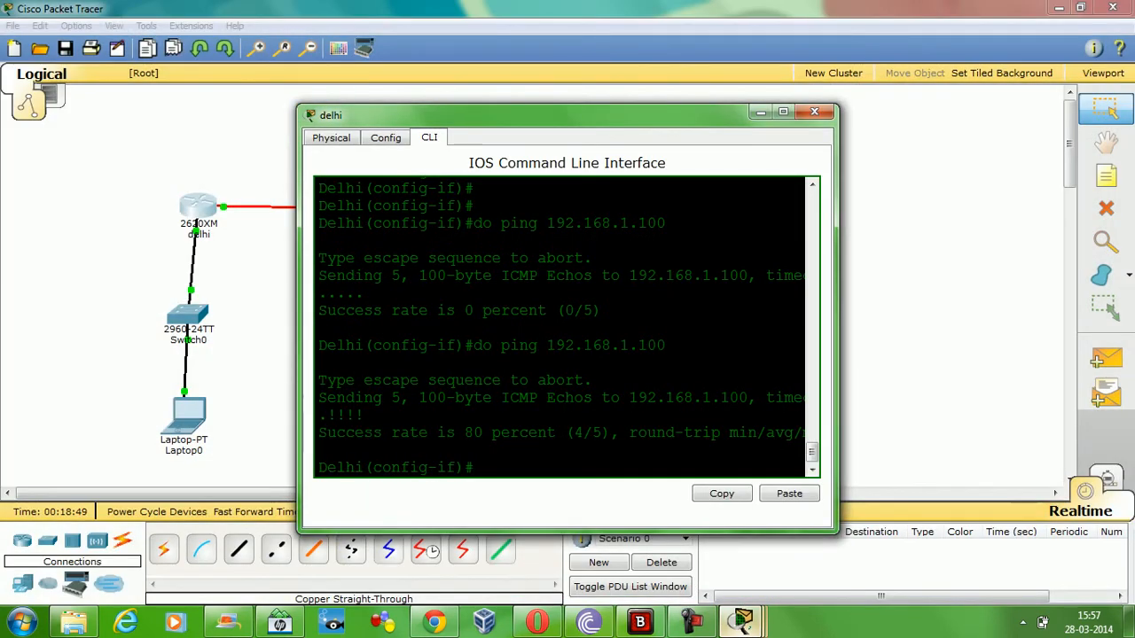
pyautogui.click(783, 112)
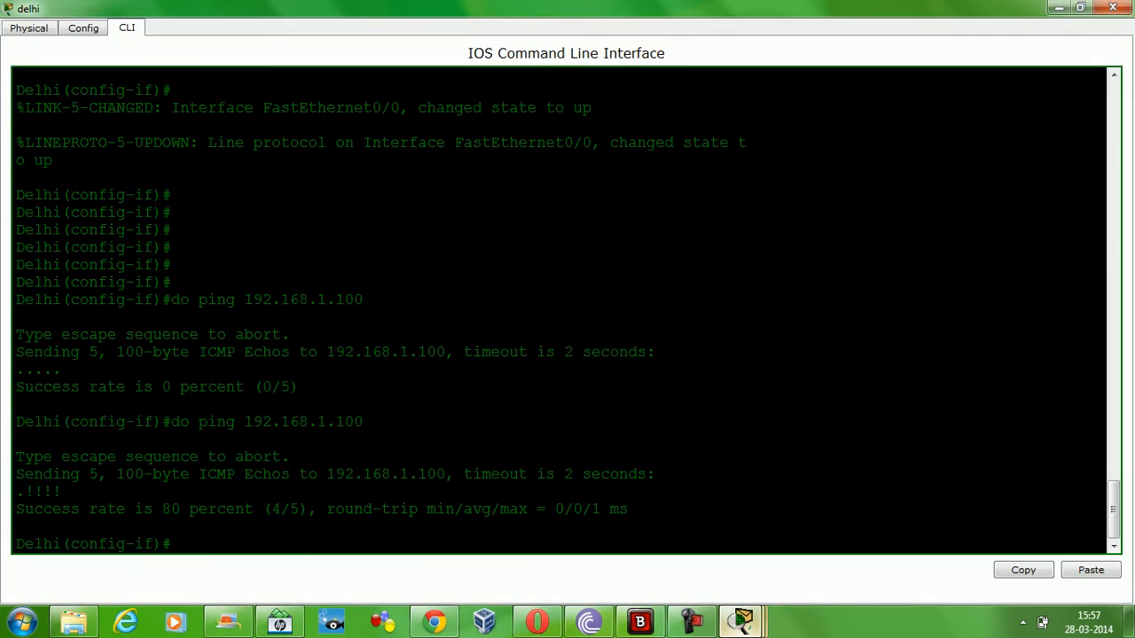
pyautogui.press('Return')
pyautogui.press('Return')
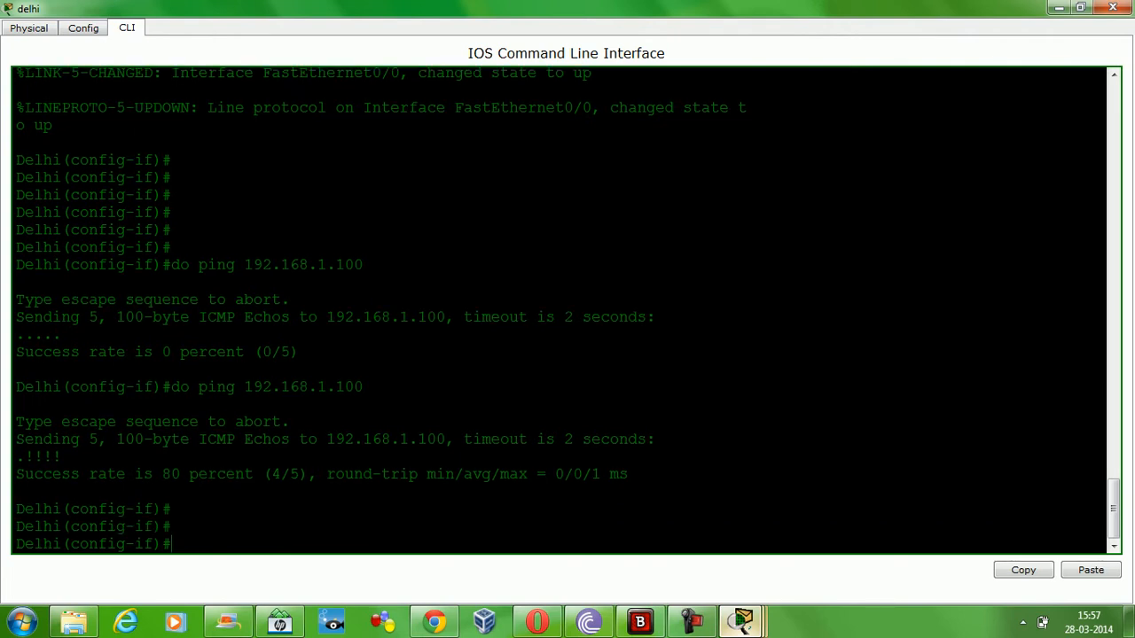
pyautogui.press('Return')
pyautogui.write('do sh ip int')
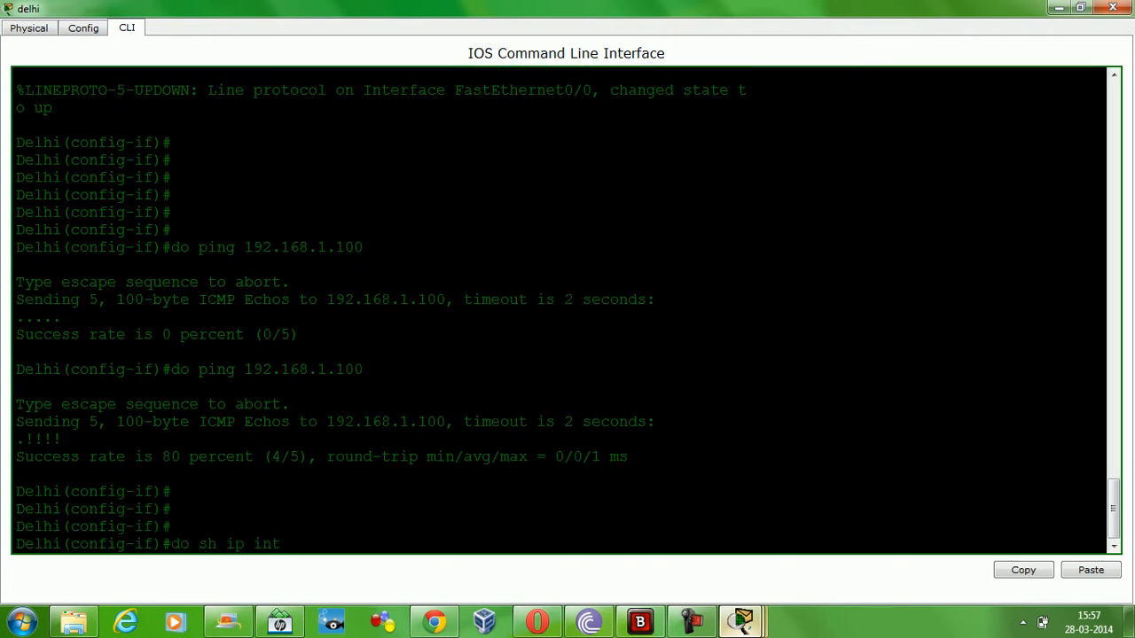
pyautogui.write(' br')
pyautogui.press('Return')
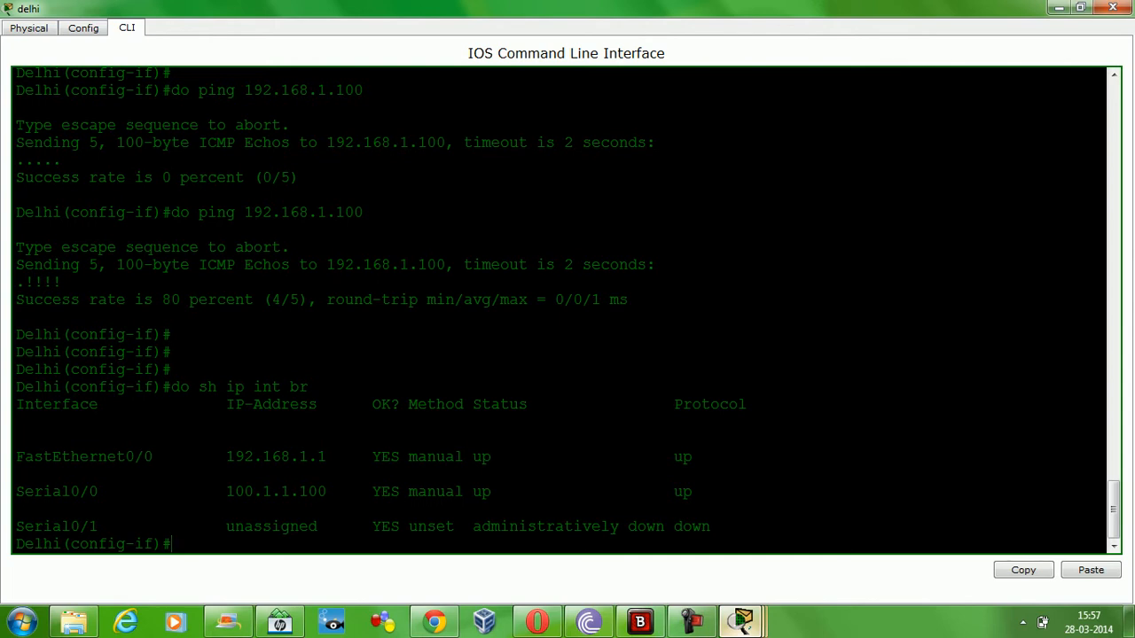
# - Display the delhi router's routing table with do sh ip rou, and put its window away
pyautogui.write('do sh ip rou')
pyautogui.press('Return')
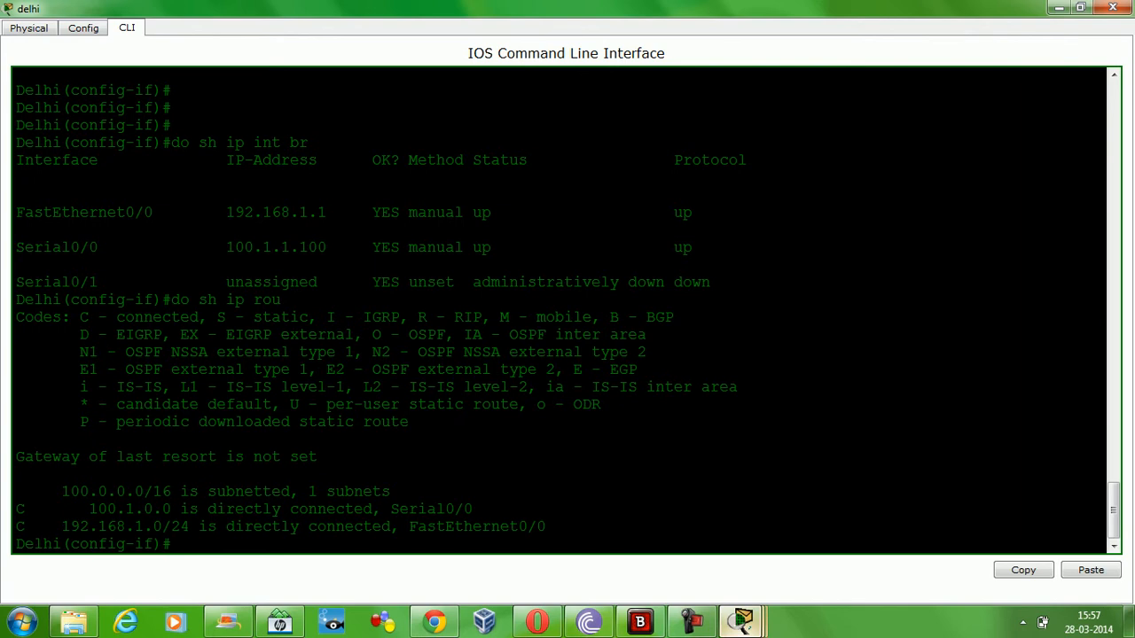
pyautogui.click(1059, 7)
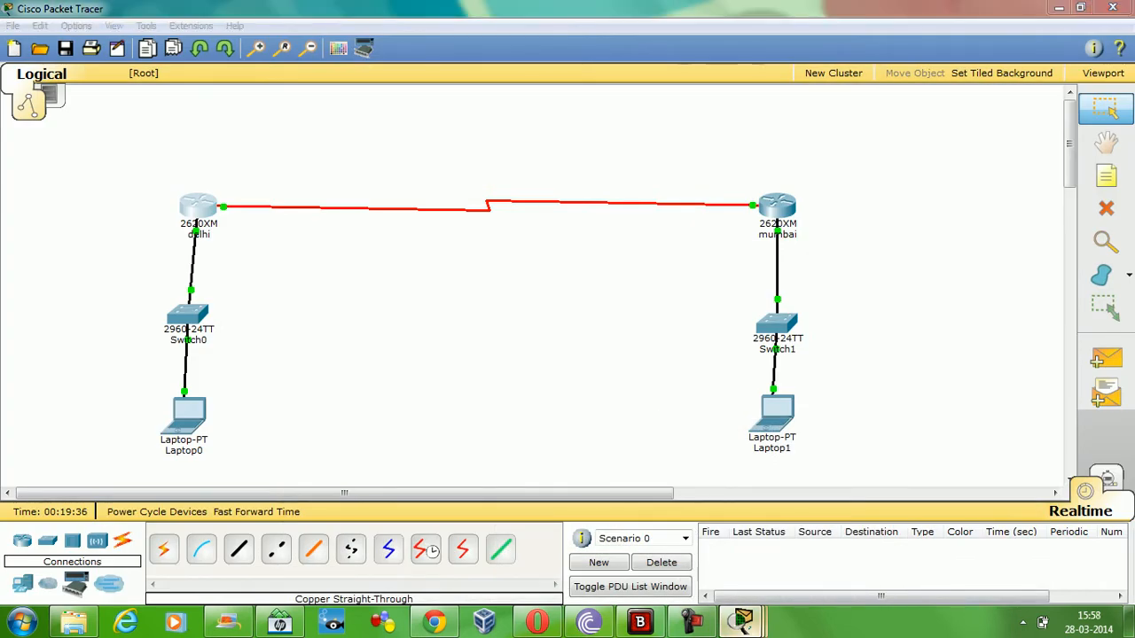
# - Review the ping results for 100.1.1.100 in Laptop1's command prompt
pyautogui.moveTo(742, 621)
pyautogui.click(1011, 536)
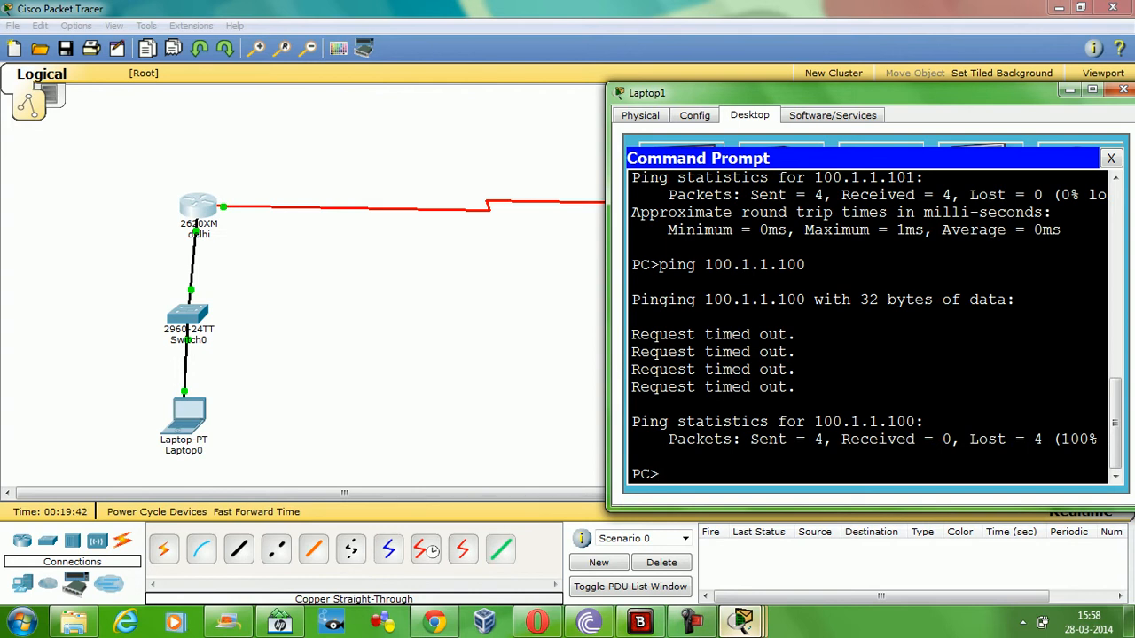
pyautogui.click(1069, 90)
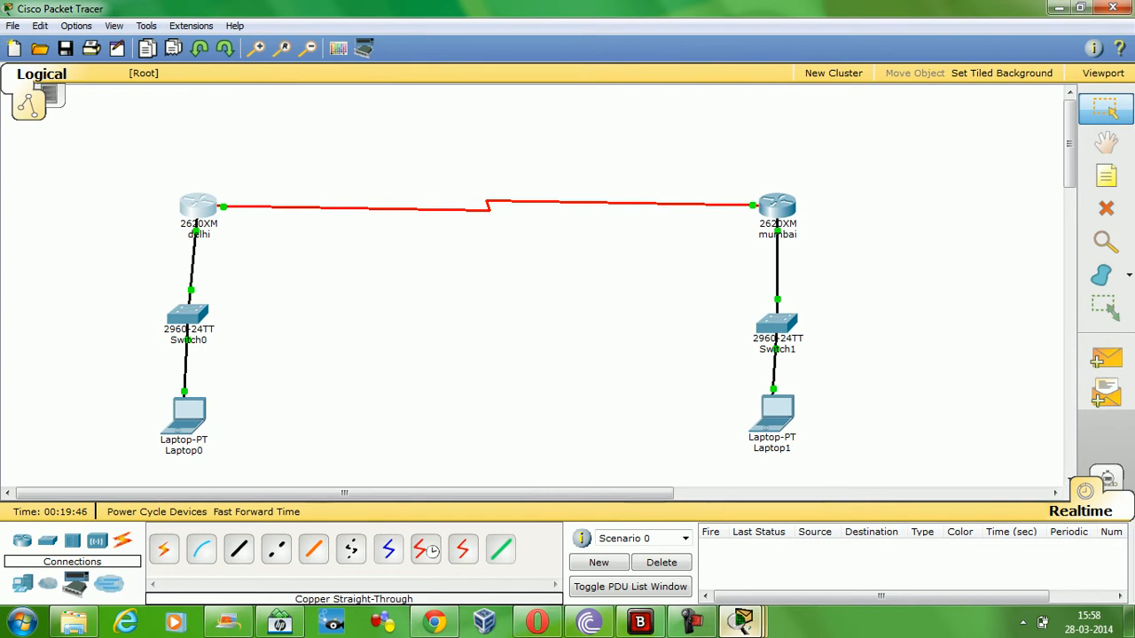
# - Return to the delhi router's command line and bring up fresh prompt lines
pyautogui.moveTo(743, 620)
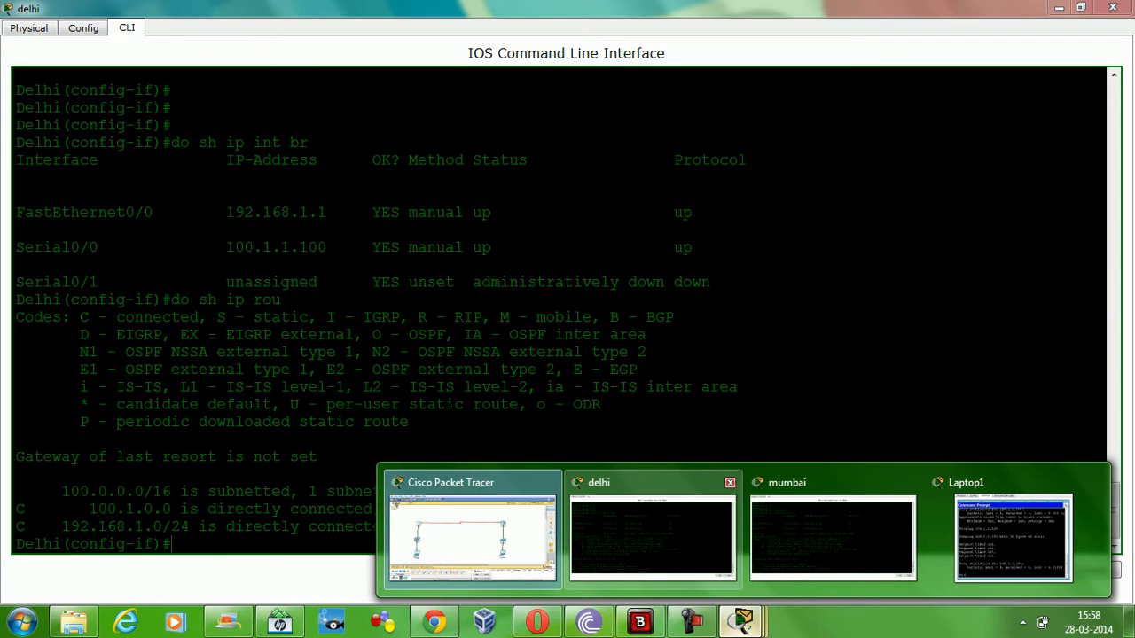
pyautogui.click(653, 536)
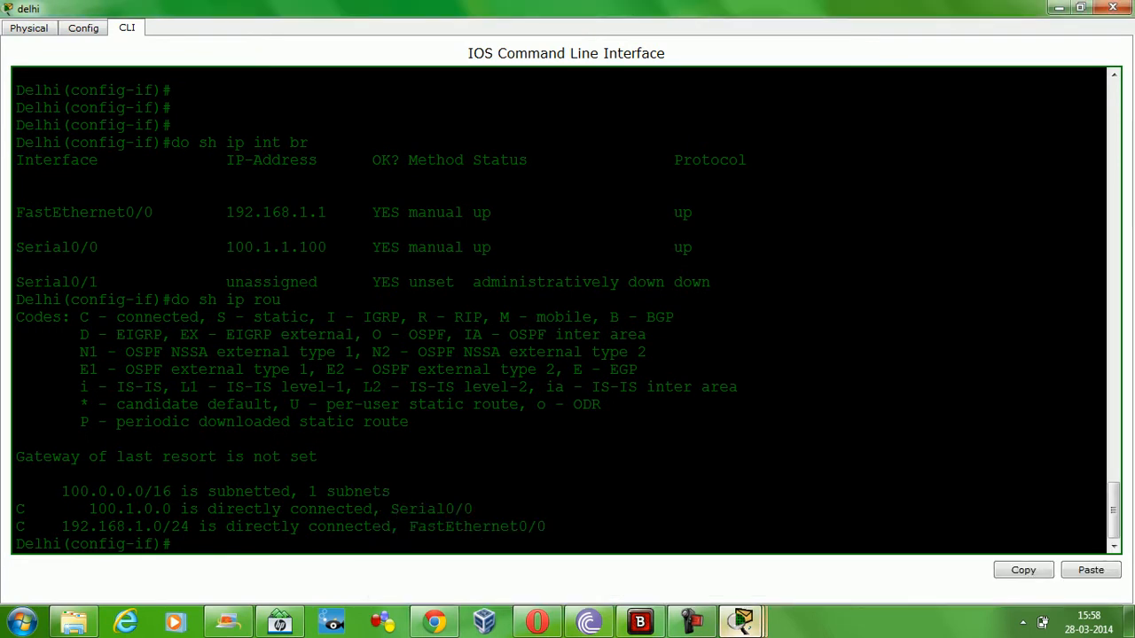
pyautogui.press('Return')
pyautogui.press('Return')
pyautogui.press('Return')
pyautogui.press('Return')
pyautogui.press('Return')
pyautogui.press('Return')
pyautogui.press('Return')
pyautogui.press('Return')
pyautogui.press('Return')
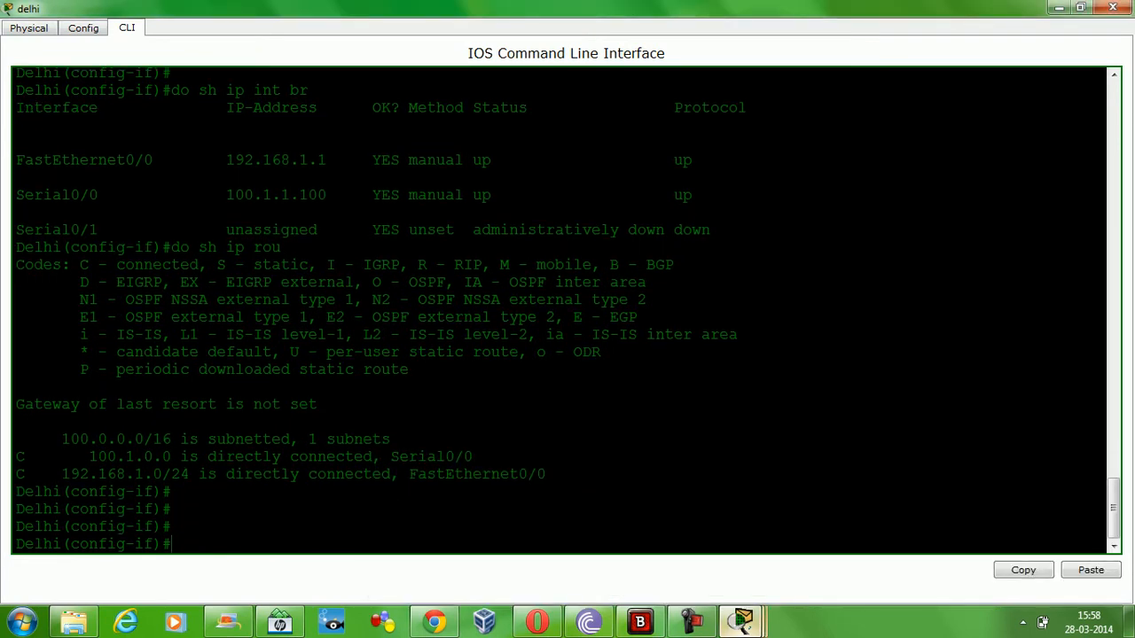
pyautogui.press('Return')
# - Try to list the options for ip route 0.0.0.0 0.0.0.0 in the delhi router's interface configuration mode
pyautogui.write('ip')
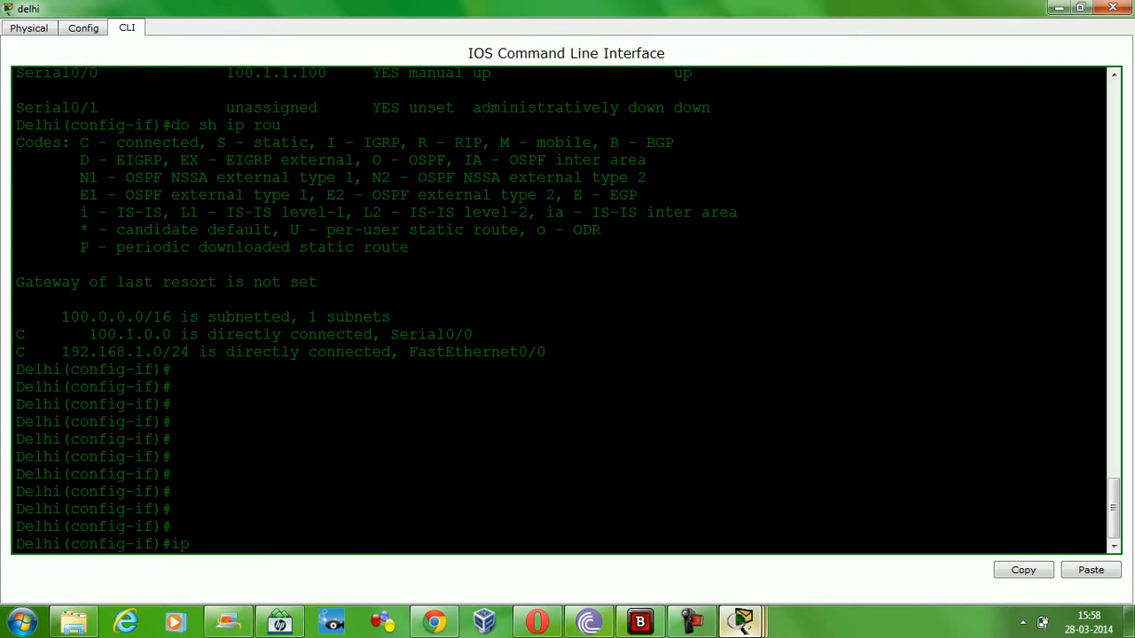
pyautogui.write(' route 0.0.0.0 0.0.0.0')
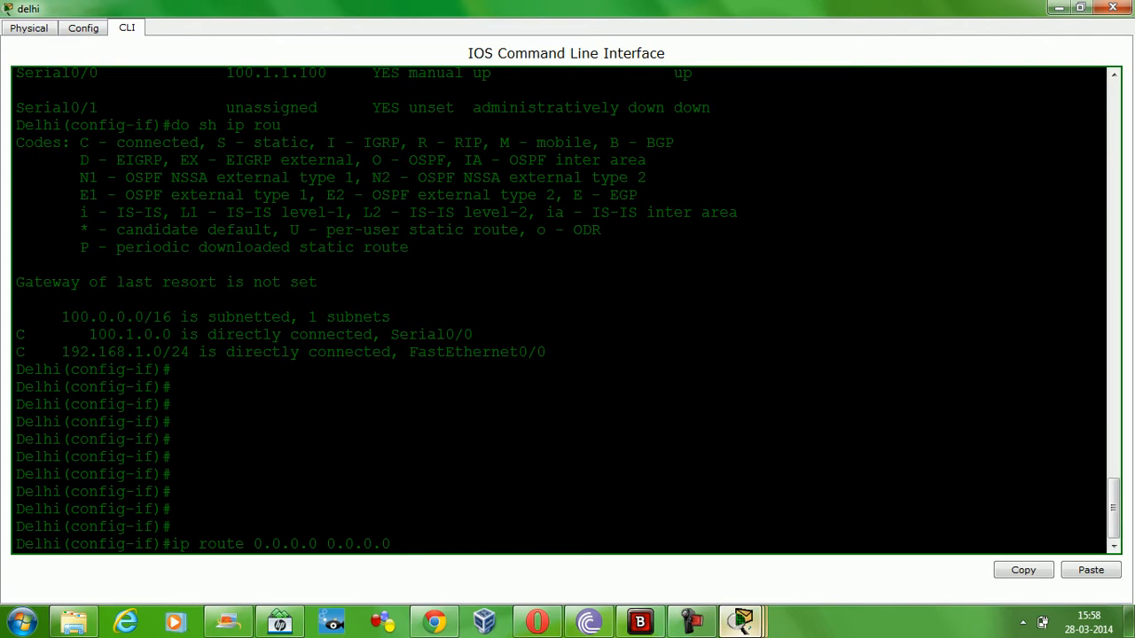
pyautogui.write('?')
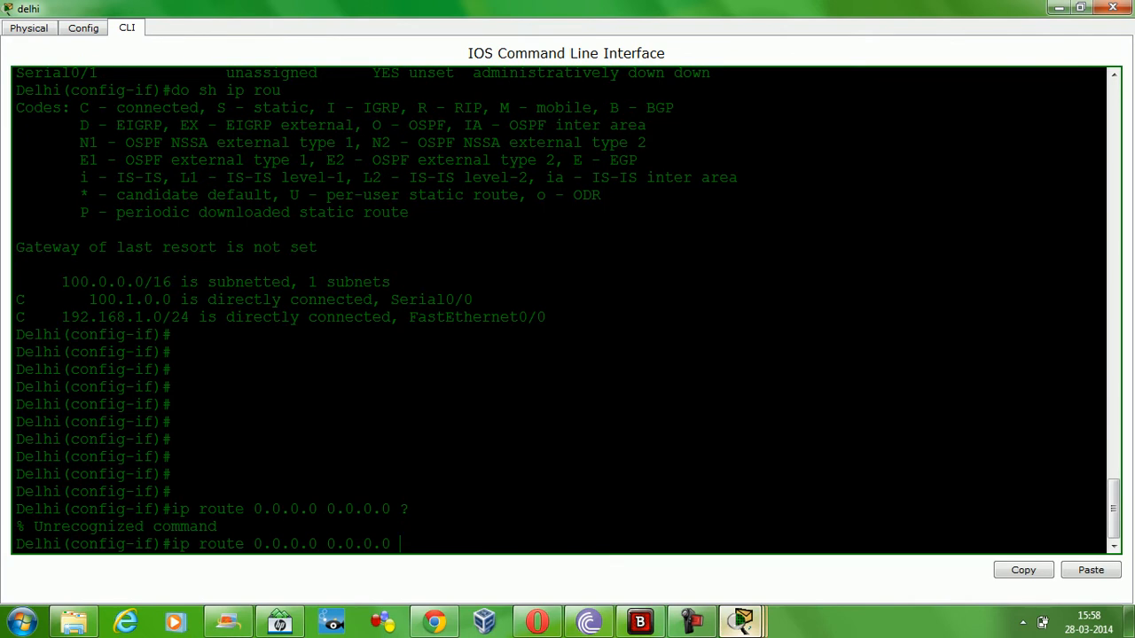
pyautogui.press('BackSpace')
pyautogui.press('BackSpace')
pyautogui.press('BackSpace')
pyautogui.press('BackSpace')
pyautogui.press('BackSpace')
pyautogui.press('BackSpace')
pyautogui.press('BackSpace')
pyautogui.press('BackSpace')
pyautogui.press('BackSpace')
pyautogui.press('BackSpace')
pyautogui.press('BackSpace')
pyautogui.press('BackSpace')
pyautogui.press('BackSpace')
pyautogui.press('BackSpace')
pyautogui.press('BackSpace')
pyautogui.press('BackSpace')
pyautogui.press('BackSpace')
pyautogui.press('BackSpace')
pyautogui.press('BackSpace')
pyautogui.press('BackSpace')
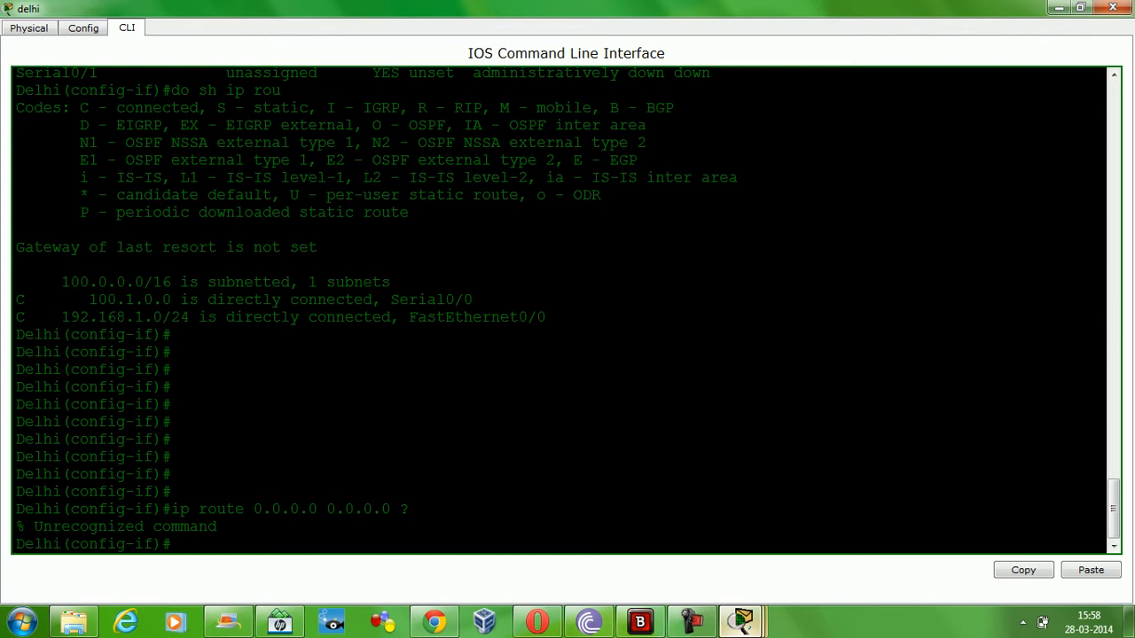
# - Leave interface configuration on the delhi router and enter global configuration mode with conf t
pyautogui.hotkey('ctrl', 'z')
pyautogui.press('Return')
pyautogui.press('Return')
pyautogui.press('Return')
pyautogui.write('conf t')
pyautogui.press('Return')
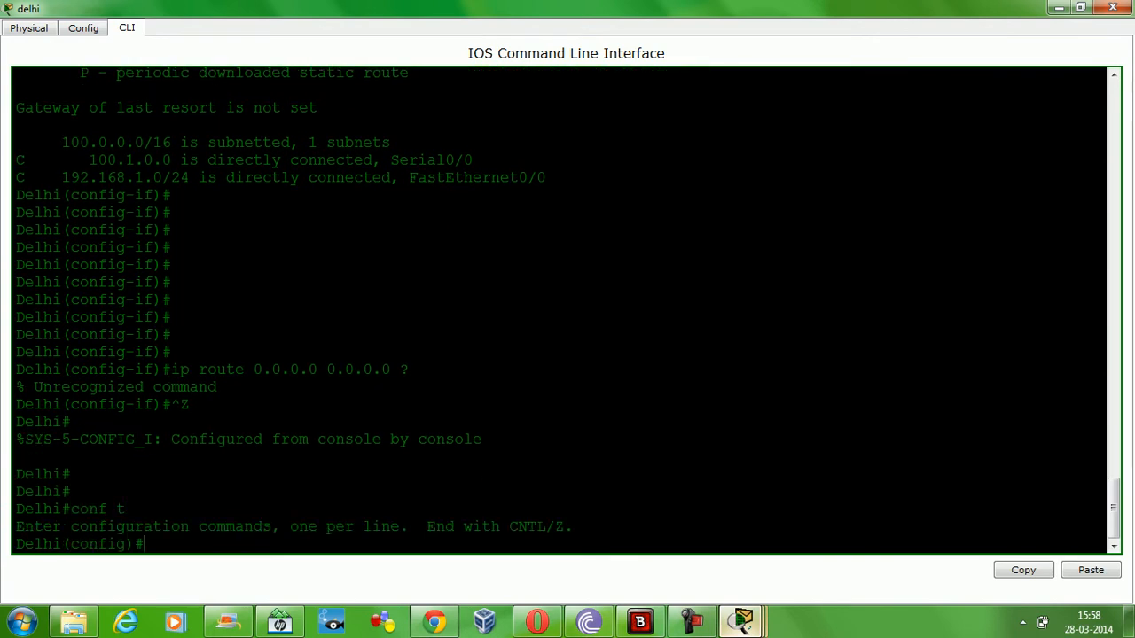
# - Start a default route with ip route 0.0.0.0 0.0.0.0 on the delhi router and list its next-hop options
pyautogui.write('ip rou')
pyautogui.press('Tab')
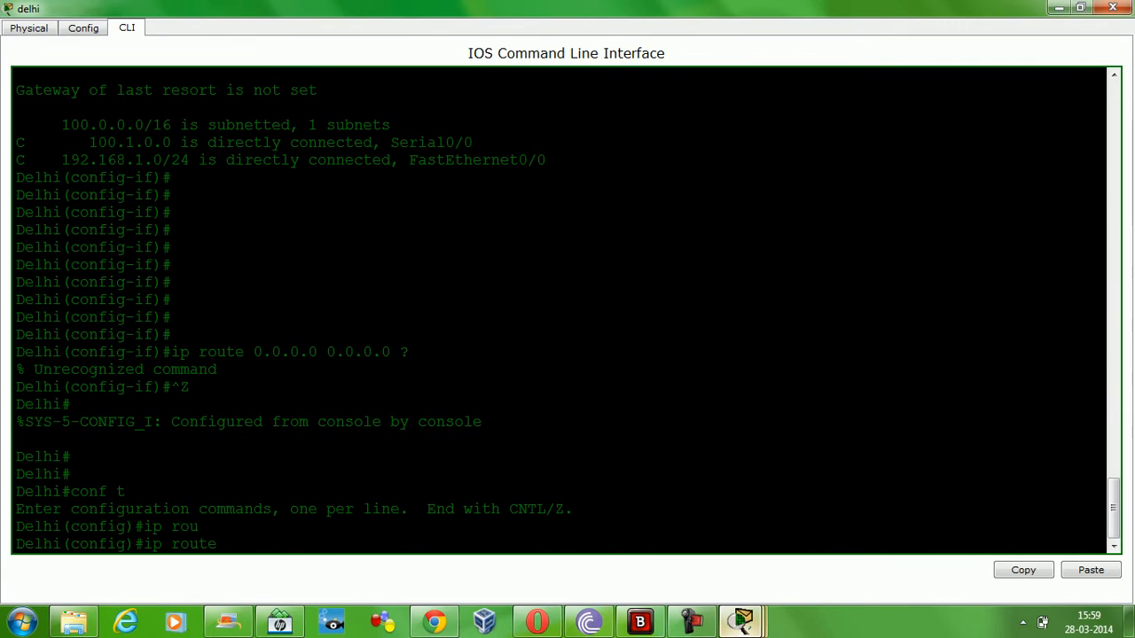
pyautogui.write('0.0.0.0 0.0.0.0 ?')
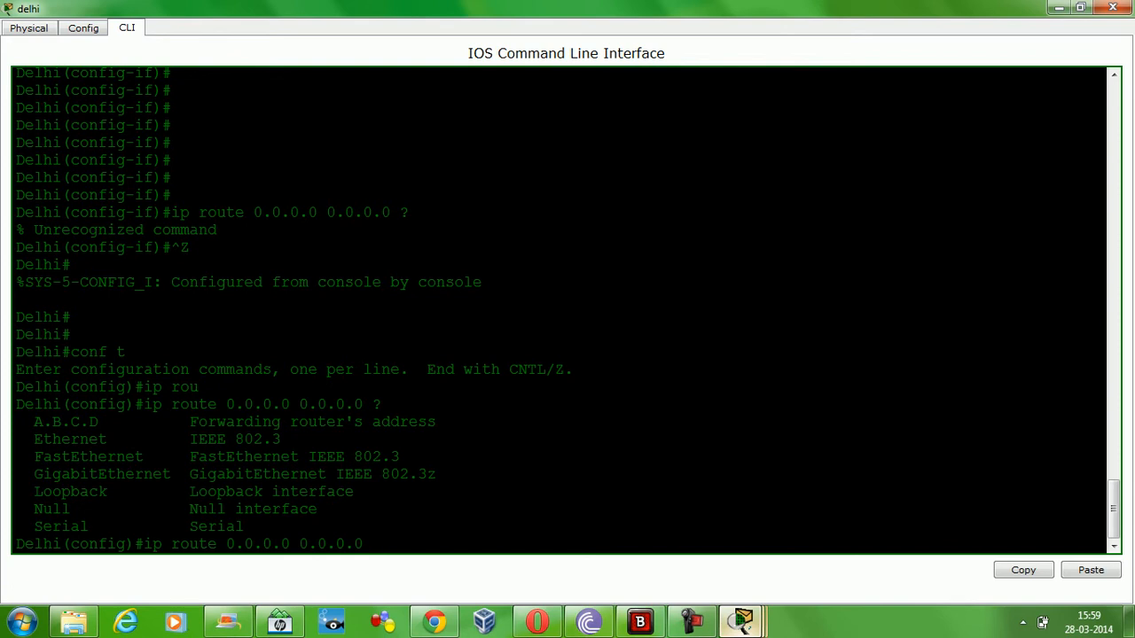
pyautogui.write('se')
pyautogui.press('Tab')
pyautogui.write('0/0')
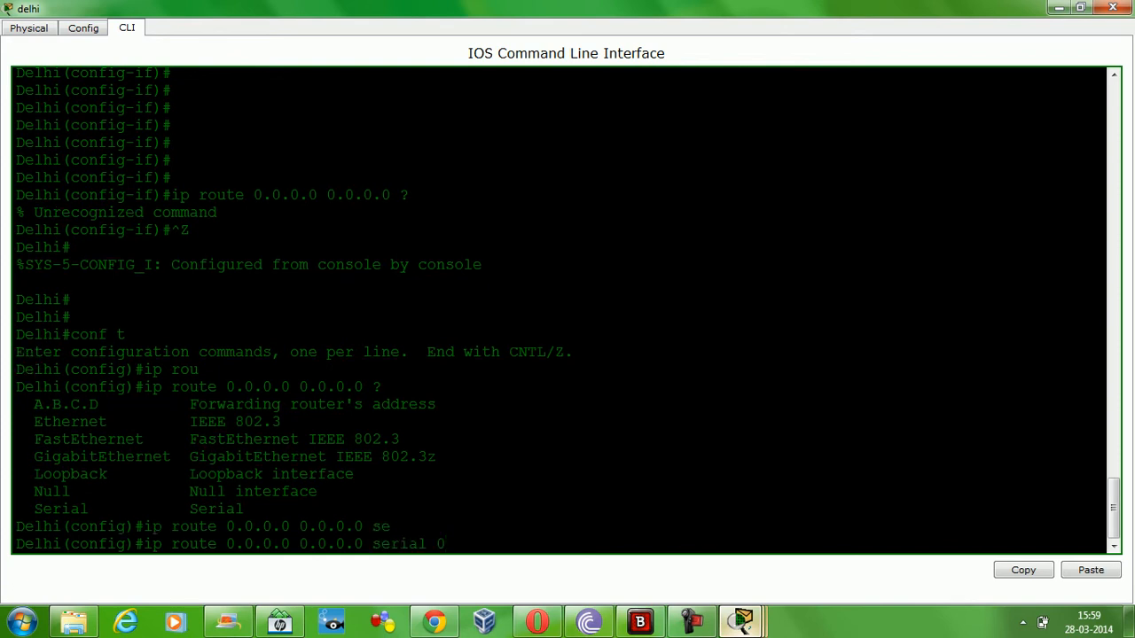
pyautogui.press('BackSpace')
pyautogui.press('BackSpace')
pyautogui.press('BackSpace')
pyautogui.press('BackSpace')
pyautogui.press('BackSpace')
pyautogui.press('BackSpace')
pyautogui.press('BackSpace')
pyautogui.press('BackSpace')
pyautogui.press('BackSpace')
pyautogui.press('BackSpace')
# - Enter 100 as the beginning of the default route's next-hop address on the delhi router
pyautogui.write('192.168')
pyautogui.press('BackSpace')
pyautogui.press('BackSpace')
pyautogui.press('BackSpace')
pyautogui.press('BackSpace')
pyautogui.press('BackSpace')
pyautogui.press('BackSpace')
pyautogui.write('00')
# - Check the topology and the mumbai router's Serial0/0 address, and return to the delhi router's command line
pyautogui.moveTo(743, 620)
pyautogui.click(479, 538)
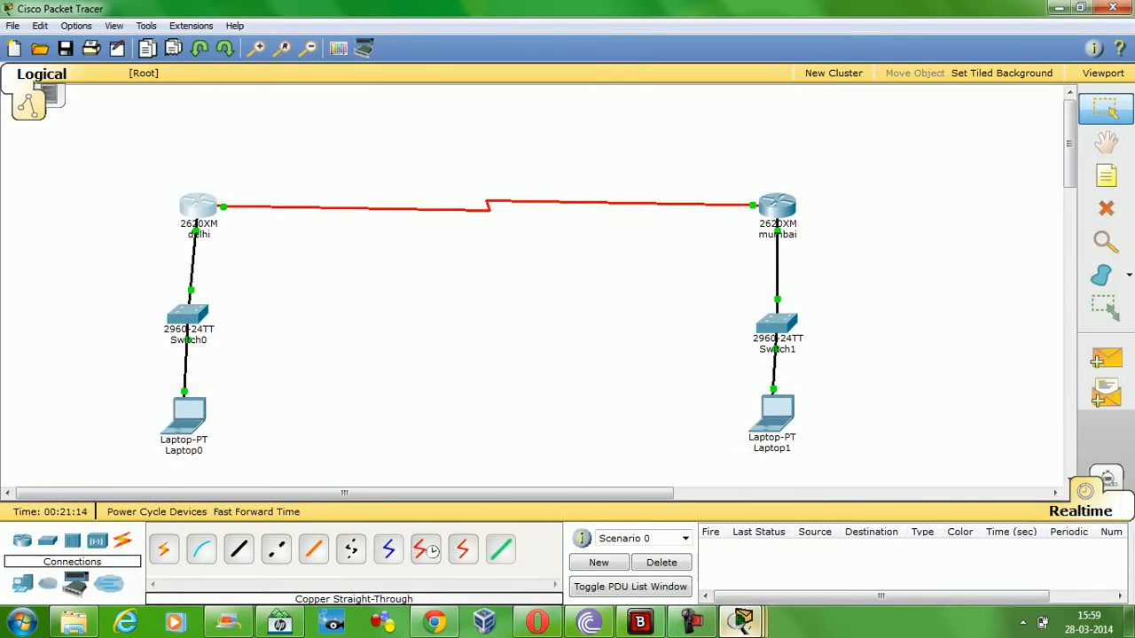
pyautogui.moveTo(742, 621)
pyautogui.moveTo(831, 532)
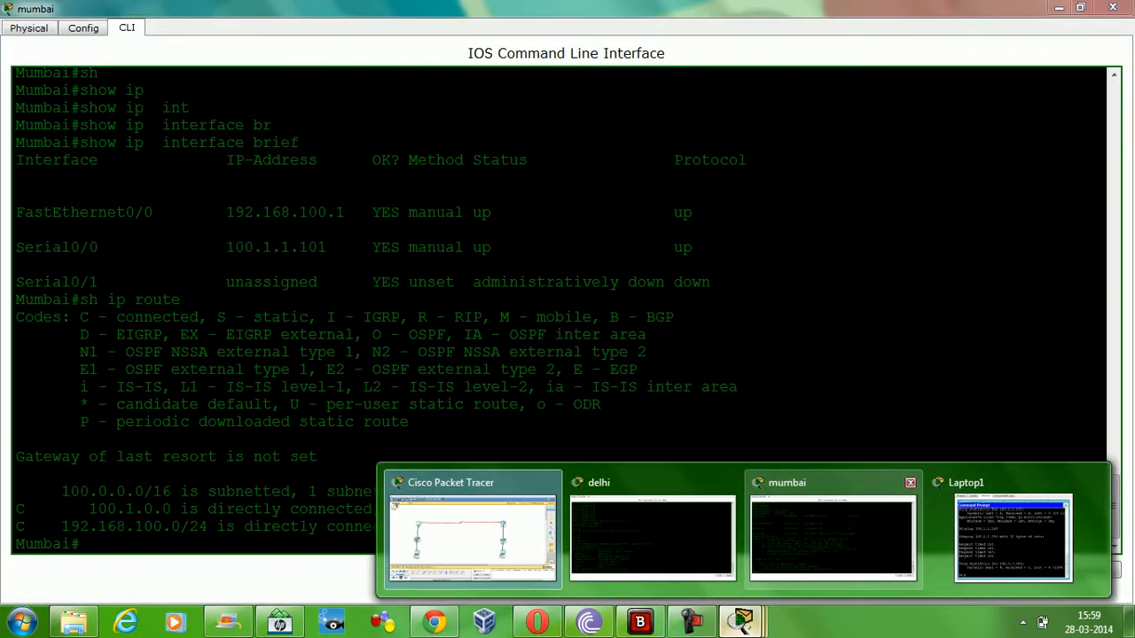
pyautogui.click(652, 536)
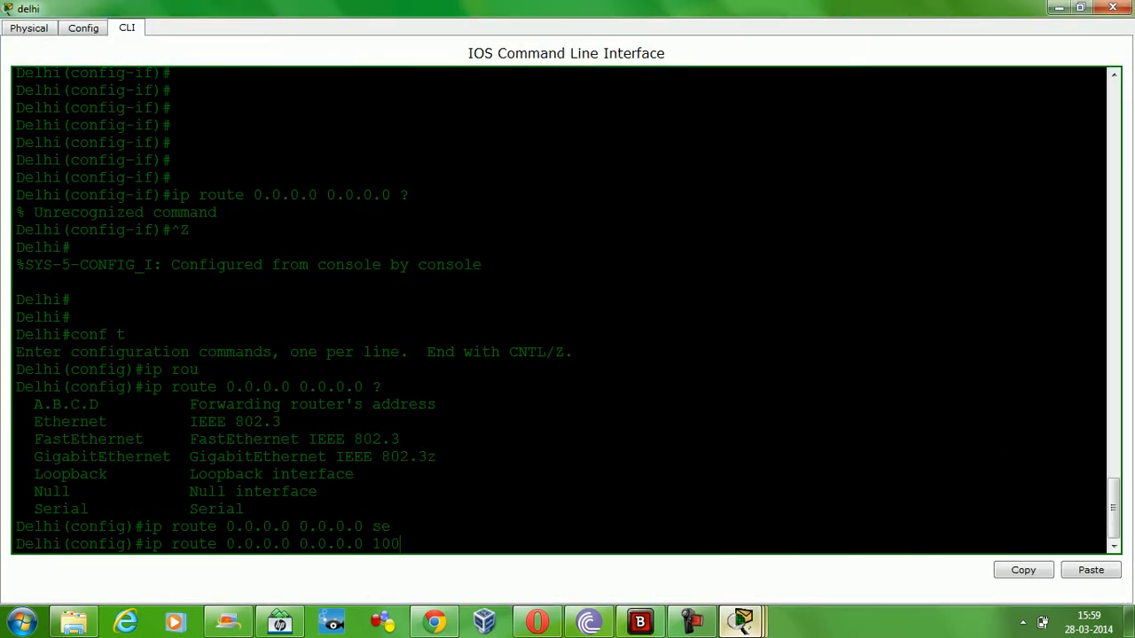
# - Complete the delhi router's default route 0.0.0.0 0.0.0.0 with the next-hop address 100.1.1.101
pyautogui.write('1.1.101')
pyautogui.press('Return')
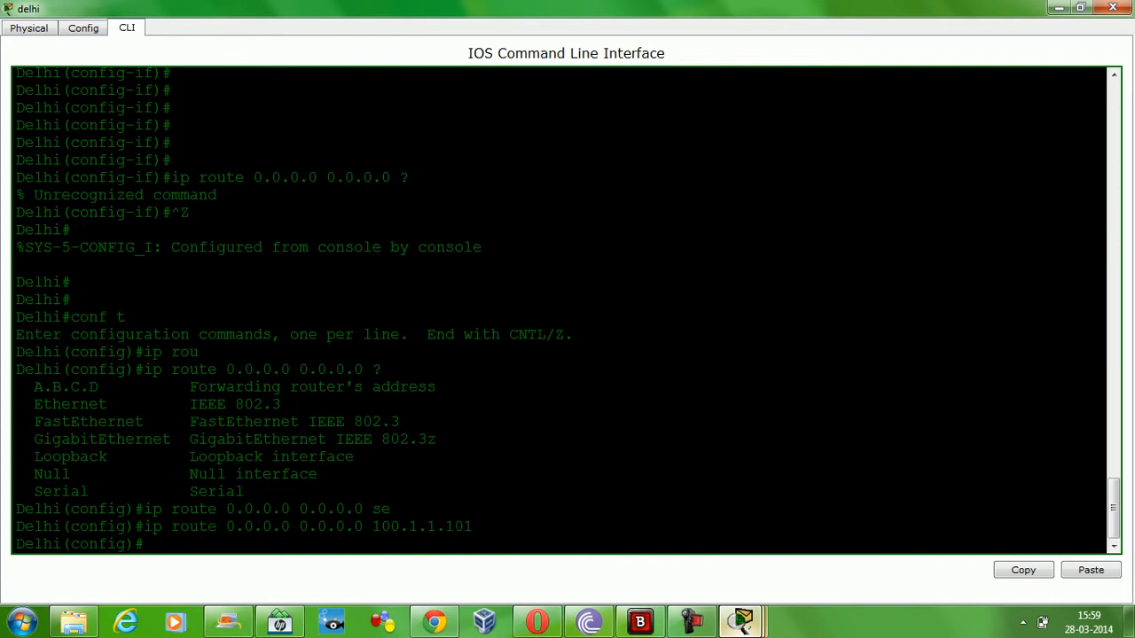
pyautogui.press('Return')
pyautogui.press('Return')
pyautogui.press('Return')
# - Display the delhi router's routing table from configuration mode with do sh ip route
pyautogui.write('sh ')
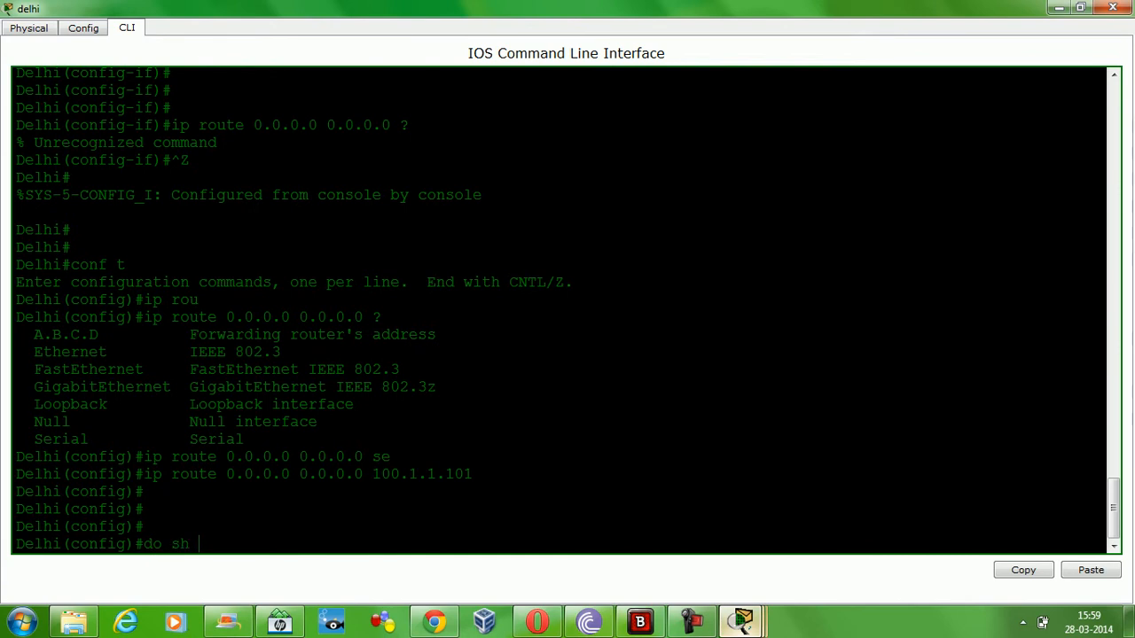
pyautogui.write('ip route')
pyautogui.press('Return')
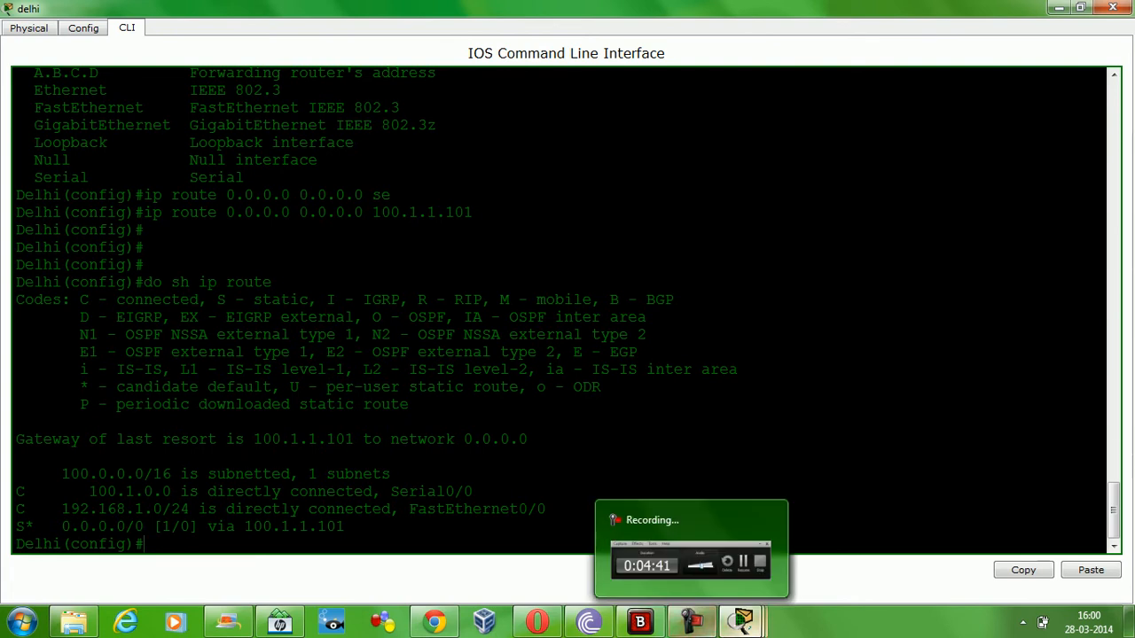
# - Switch to the mumbai router's command line and enter global configuration mode with conf t
pyautogui.moveTo(743, 620)
pyautogui.click(831, 532)
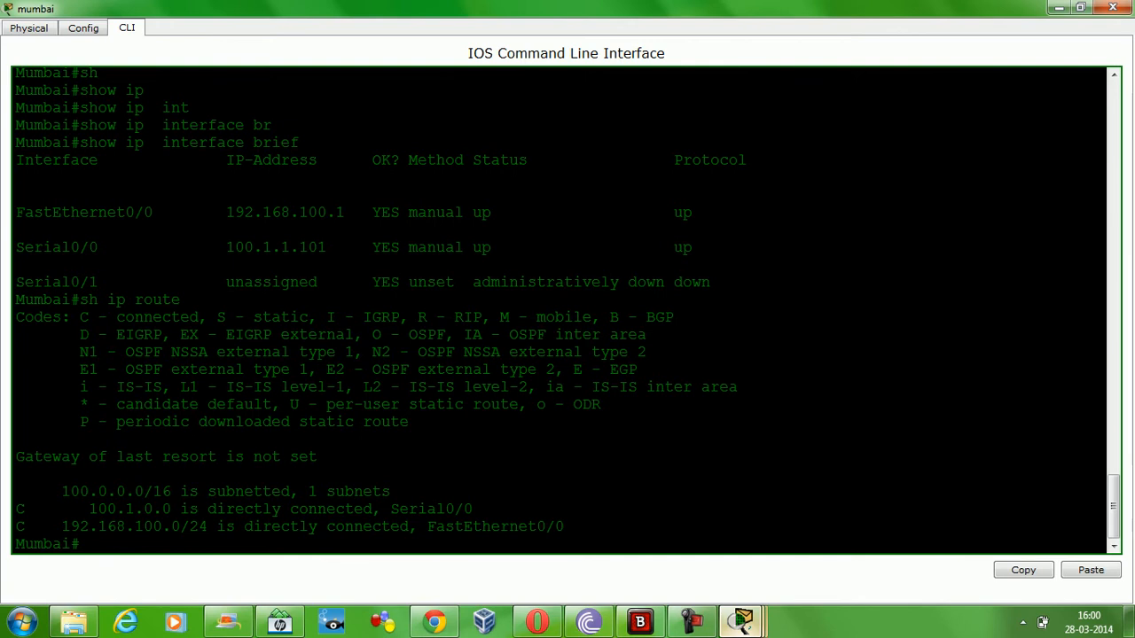
pyautogui.press('Return')
pyautogui.press('Return')
pyautogui.press('Return')
pyautogui.press('Return')
pyautogui.press('Return')
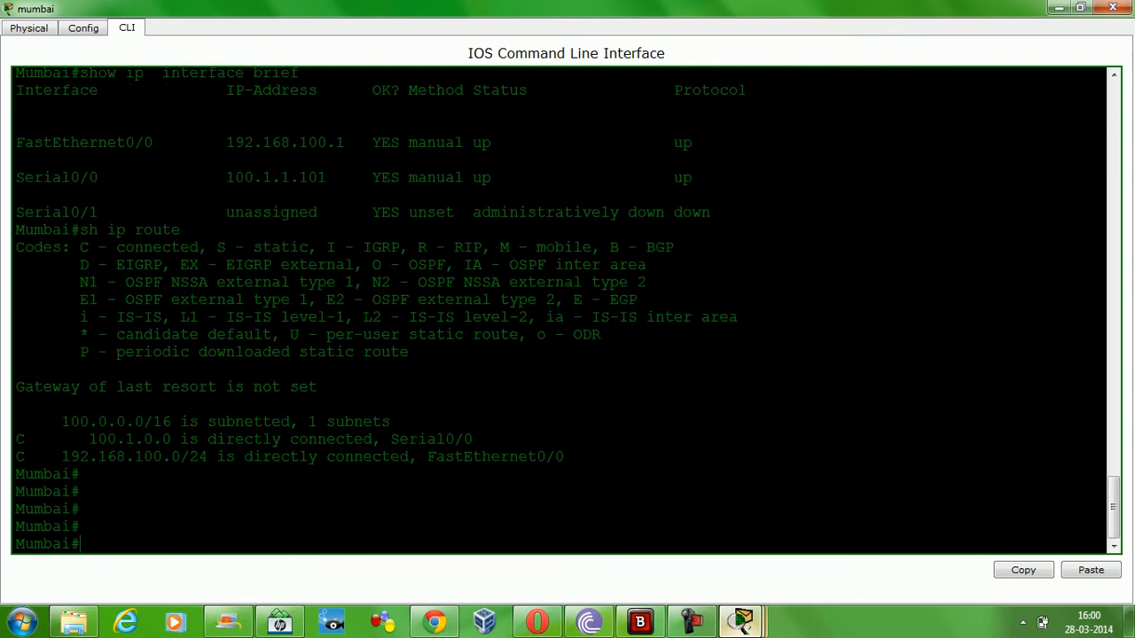
pyautogui.write('conf t')
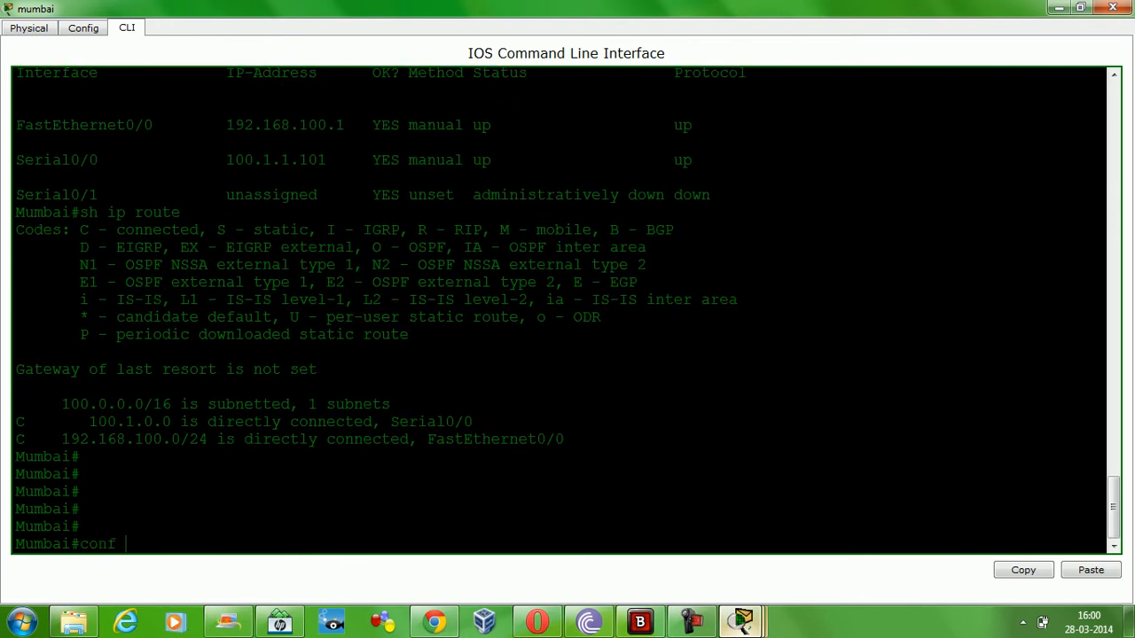
pyautogui.press('Return')
pyautogui.press('Return')
pyautogui.press('Return')
pyautogui.press('Return')
# - Add a default route through serial 0/0 on the mumbai router with ip route 0.0.00.0 0.0.0.0 serial 0/0
pyautogui.write('ip')
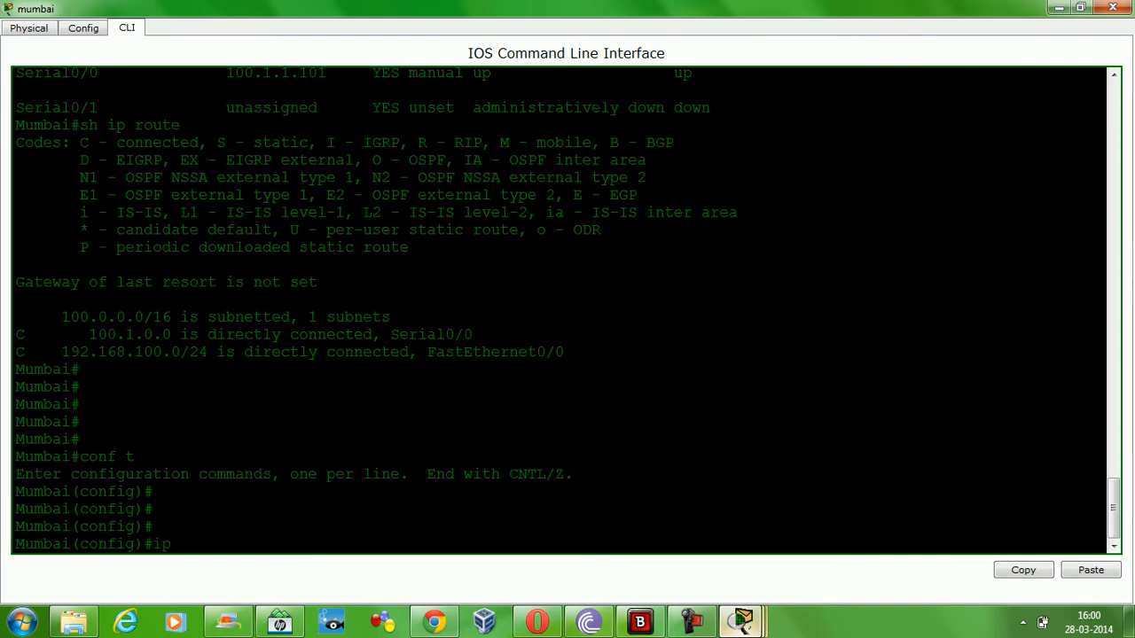
pyautogui.write(' ro')
pyautogui.press('Tab')
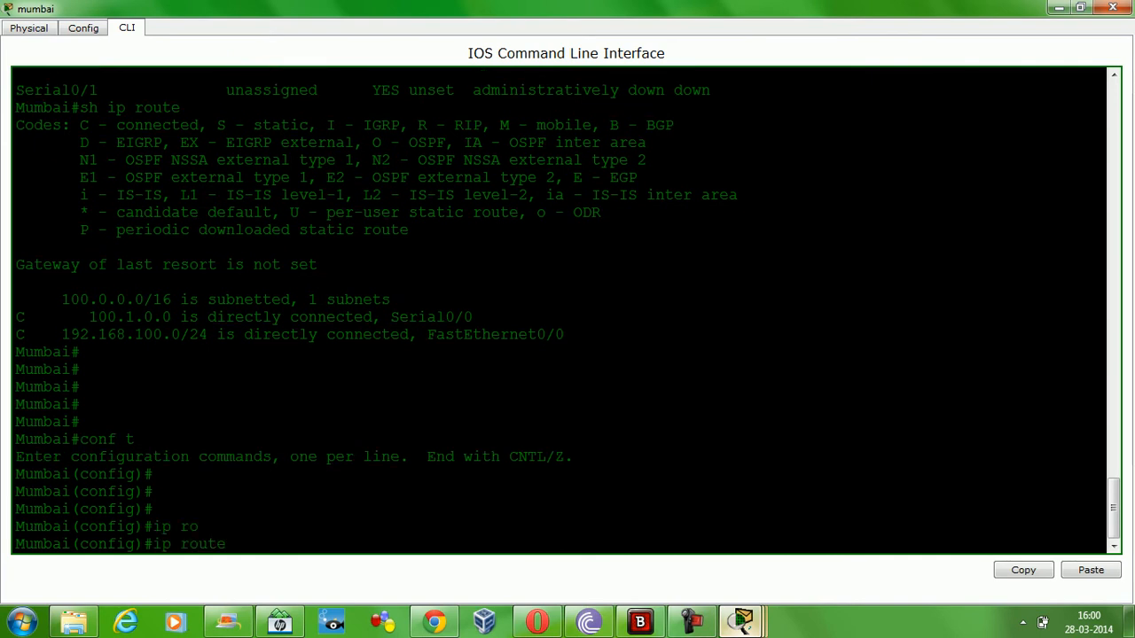
pyautogui.write('0.0.00.0 0.0.0.0 ser')
pyautogui.press('Tab')
pyautogui.write('ial 0/0')
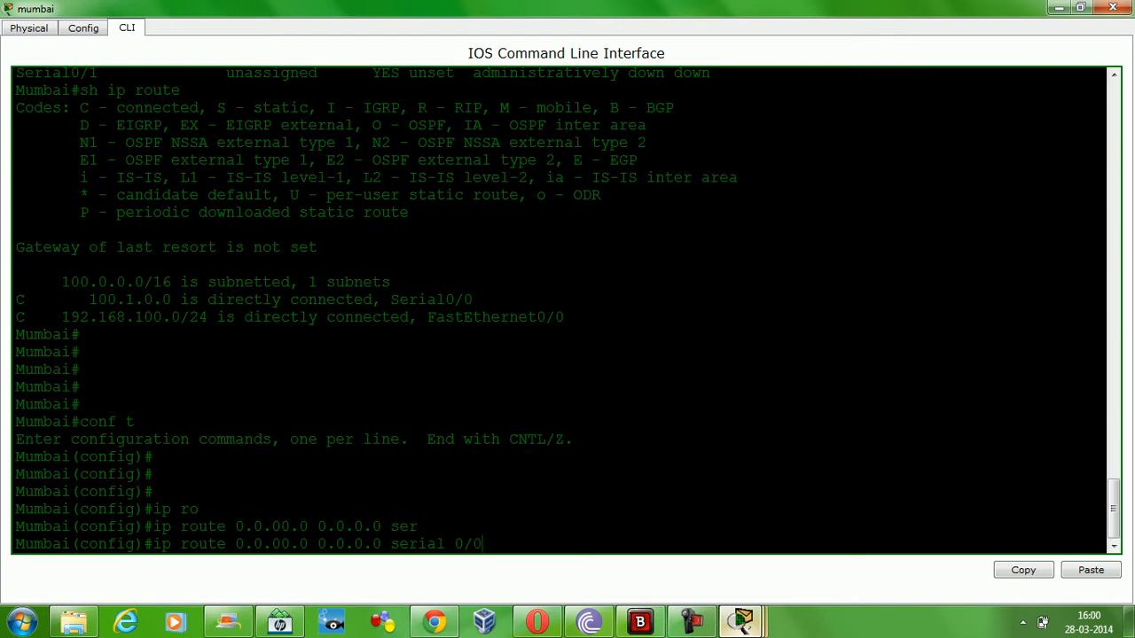
pyautogui.press('Return')
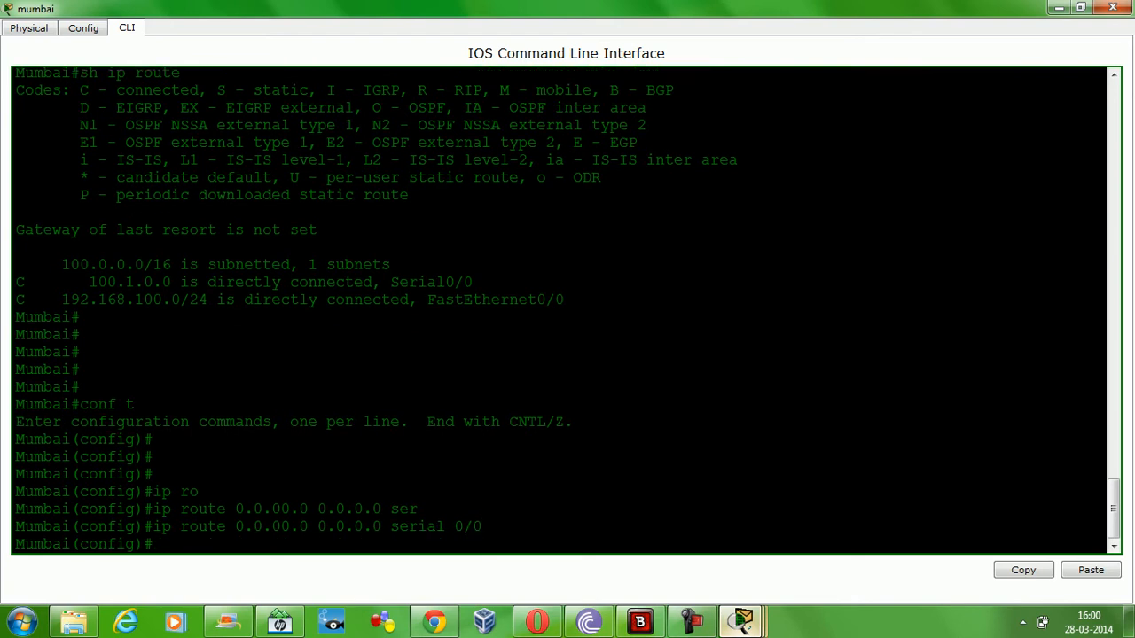
pyautogui.press('Return')
pyautogui.press('Return')
pyautogui.press('Return')
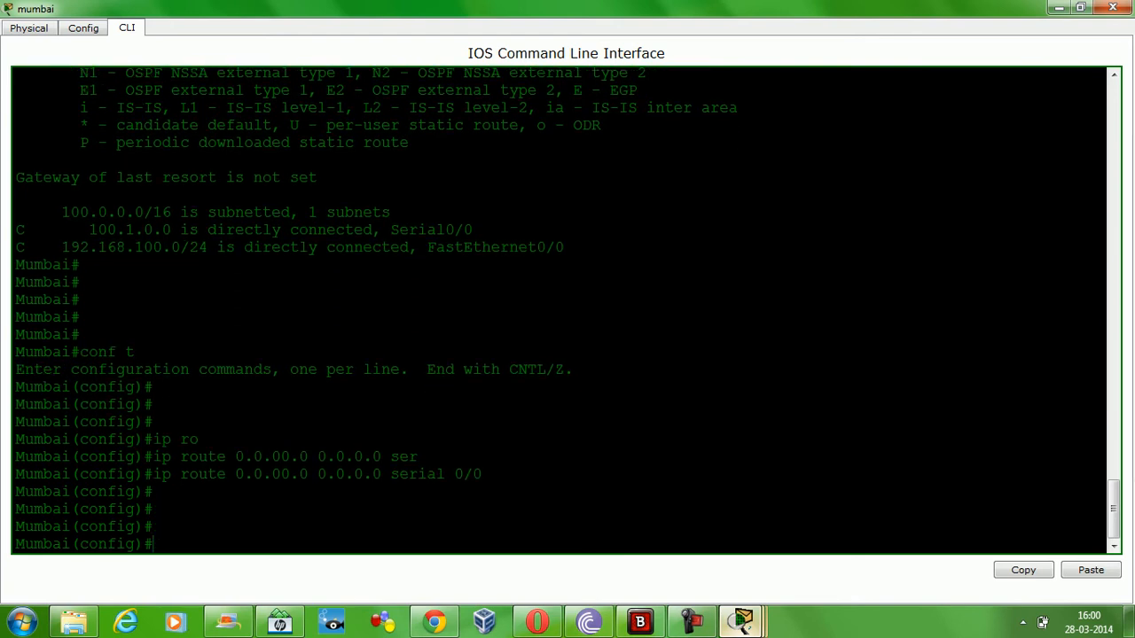
# - Display the mumbai router's routing table with do sh ip rou, and return to the network topology
pyautogui.write('do sh ip rou')
pyautogui.press('Return')
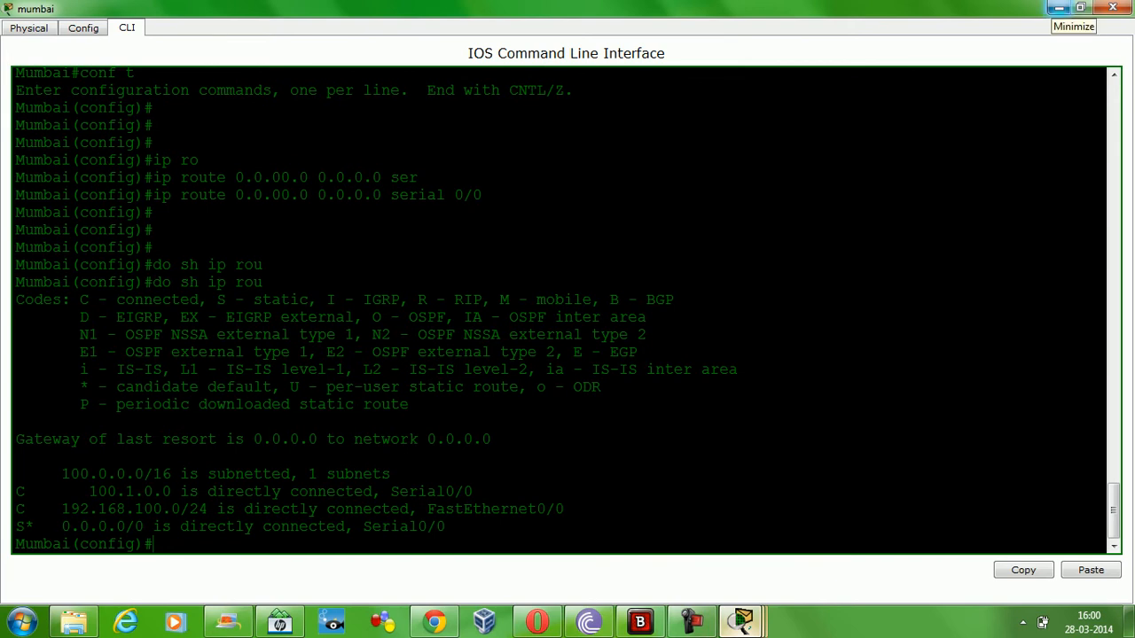
pyautogui.click(1058, 8)
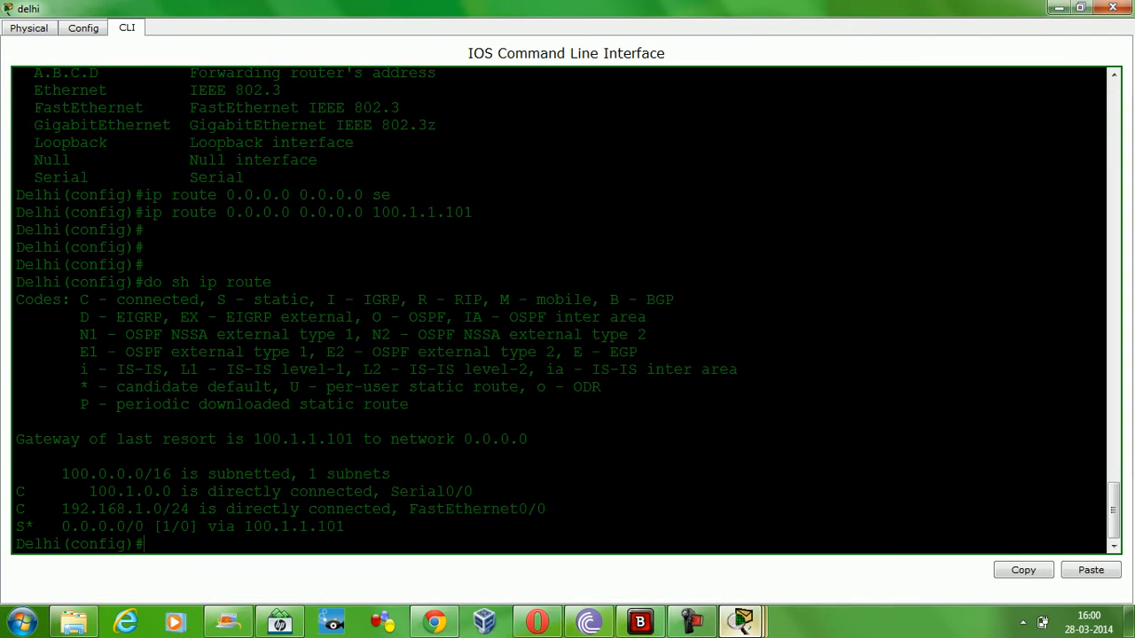
pyautogui.click(1058, 8)
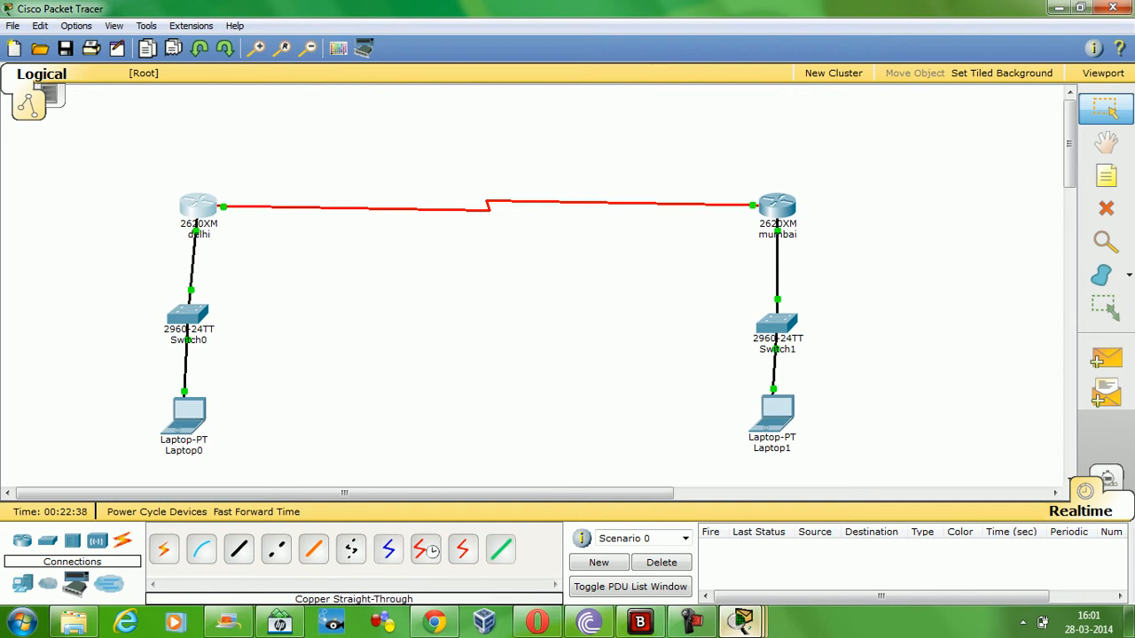
# - Ping the delhi router's serial address 100.1.1.100 from Laptop1's command prompt
pyautogui.moveTo(777, 212)
pyautogui.click(743, 623)
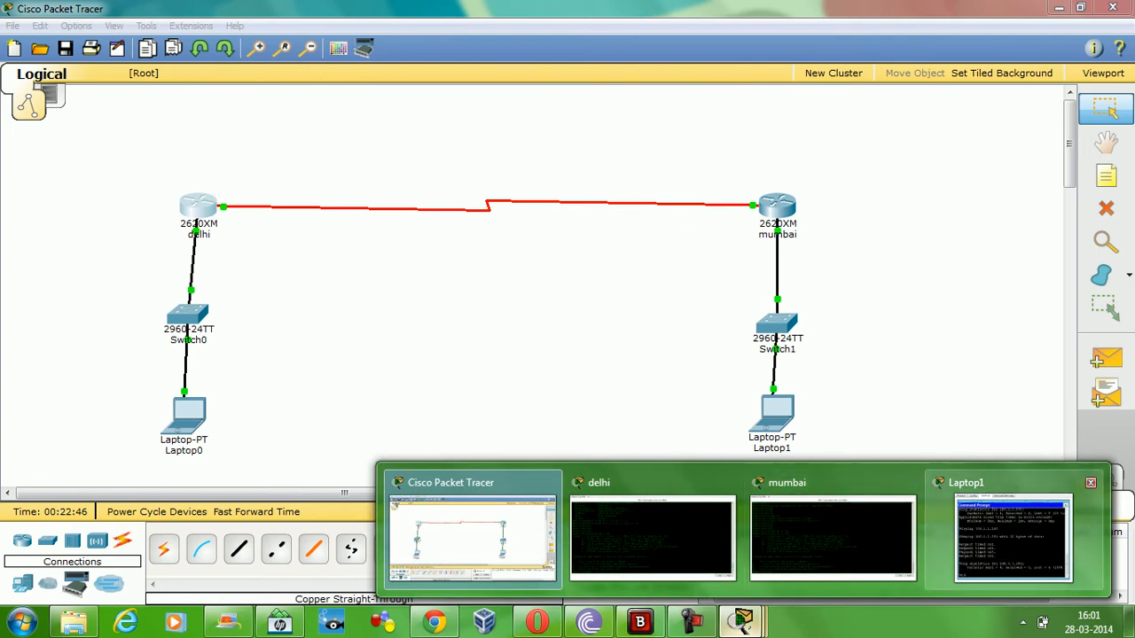
pyautogui.click(1013, 536)
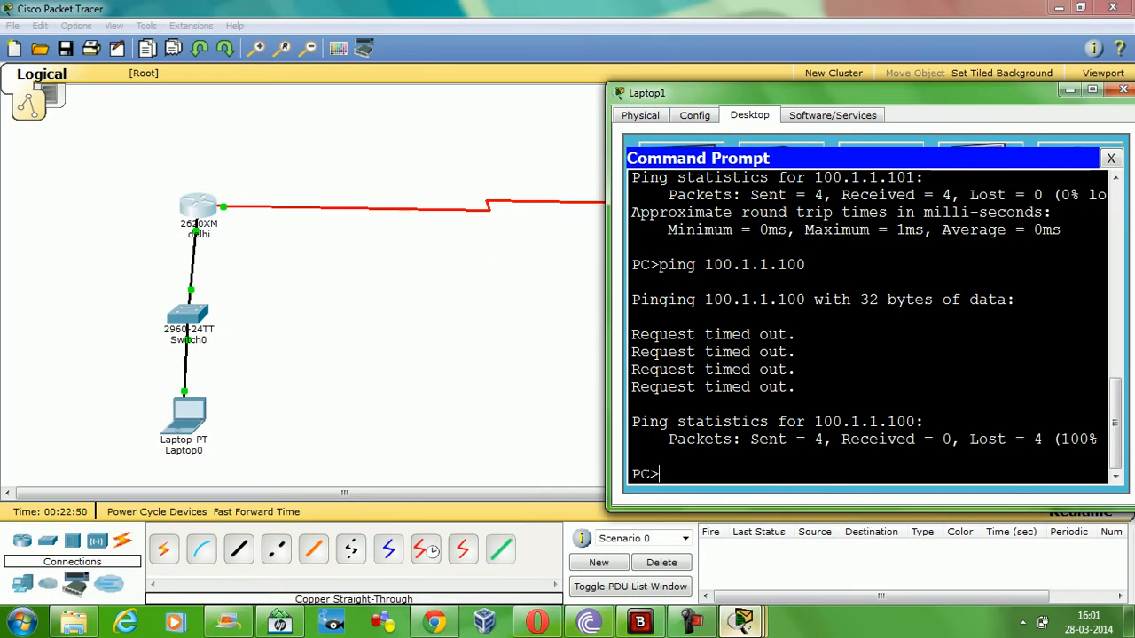
pyautogui.press('Up')
pyautogui.press('Return')
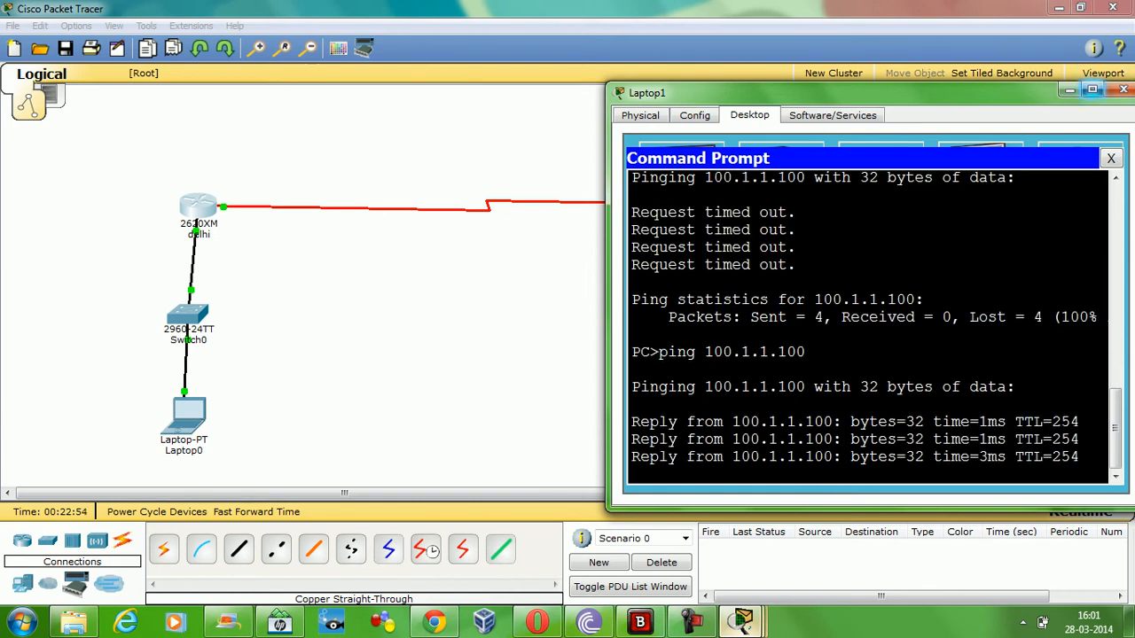
# - Ping 192.168.1.100 from Laptop1's command prompt and return to the network topology
pyautogui.click(1093, 90)
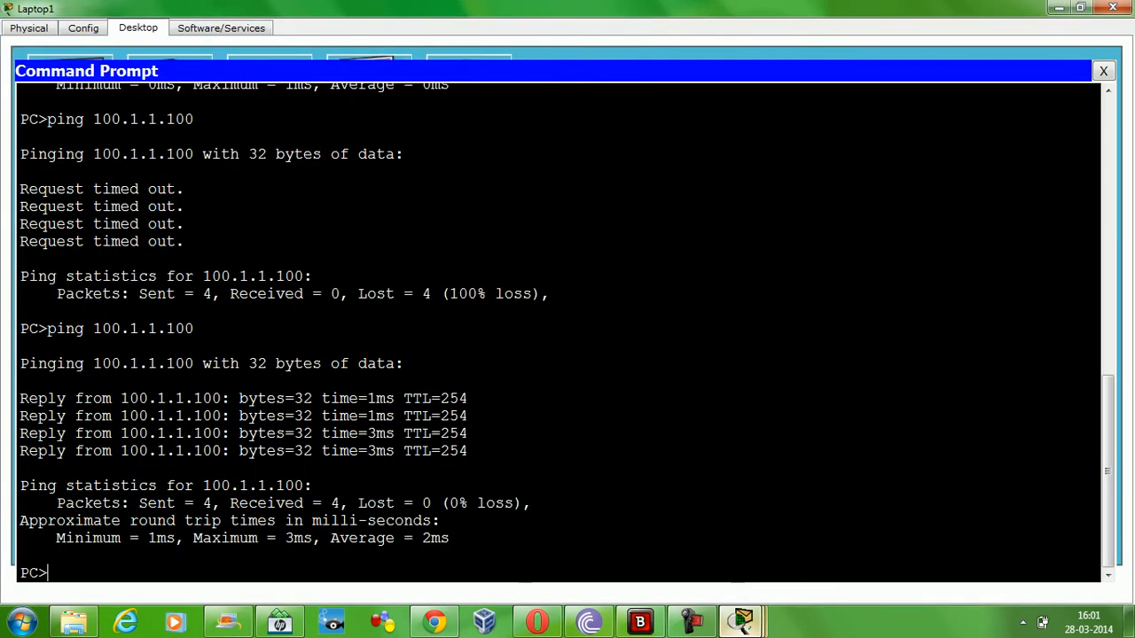
pyautogui.write('ping 192.168.1.100')
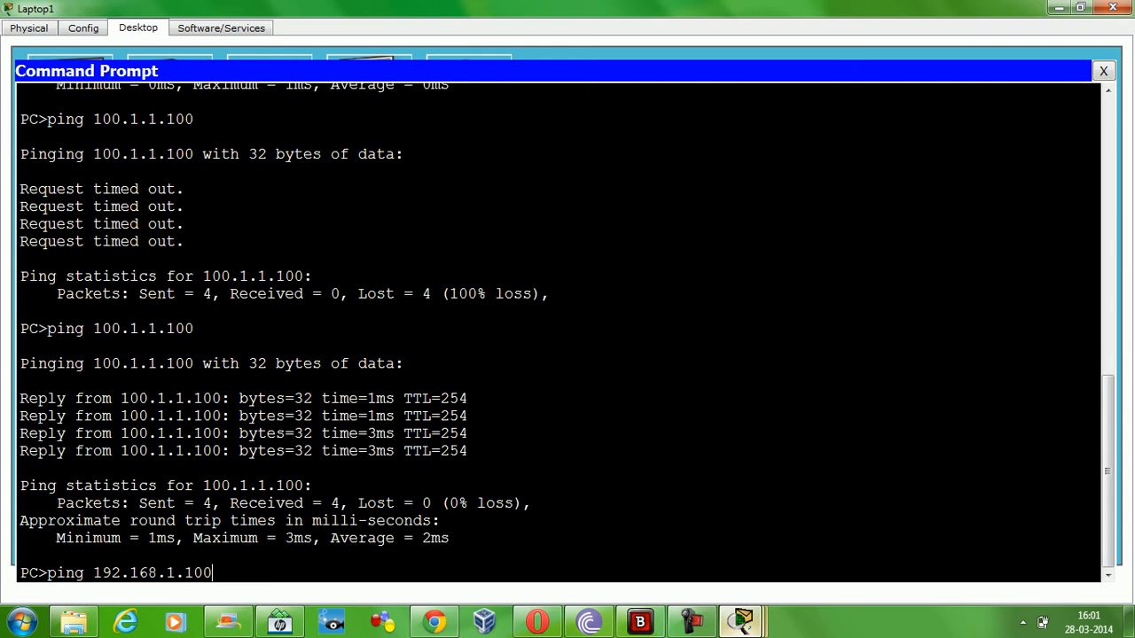
pyautogui.press('Return')
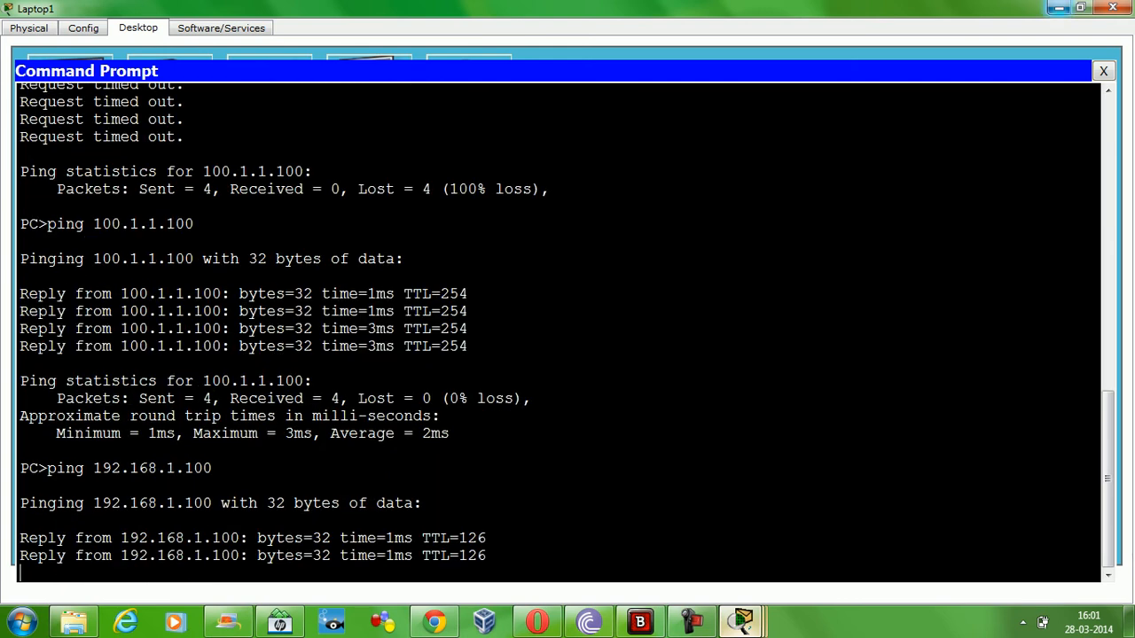
pyautogui.click(1081, 7)
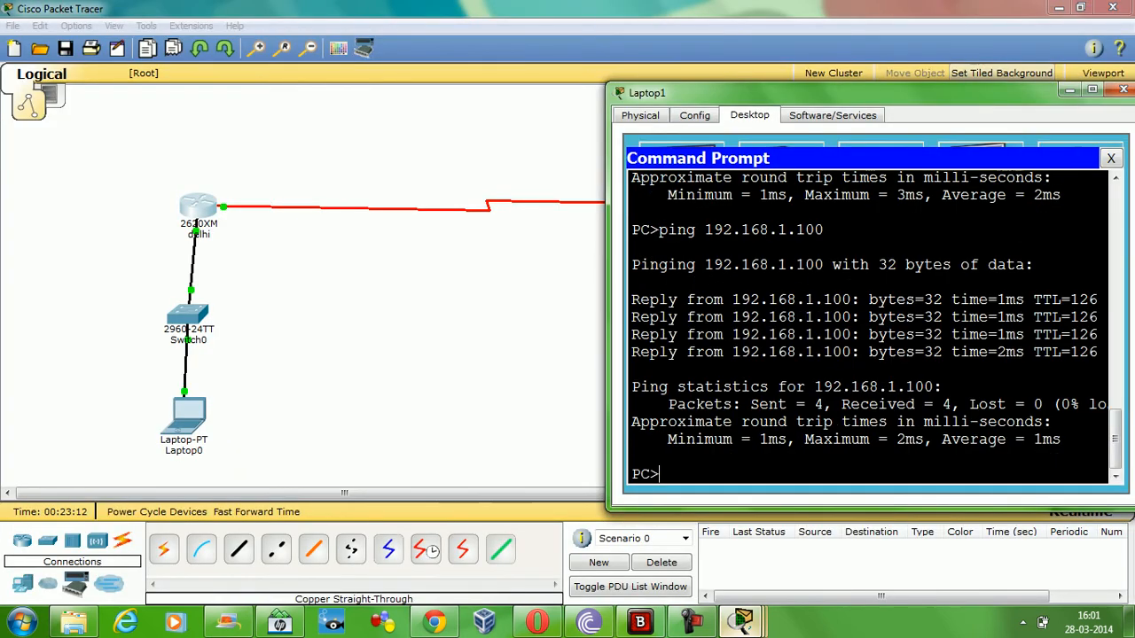
pyautogui.click(1070, 89)
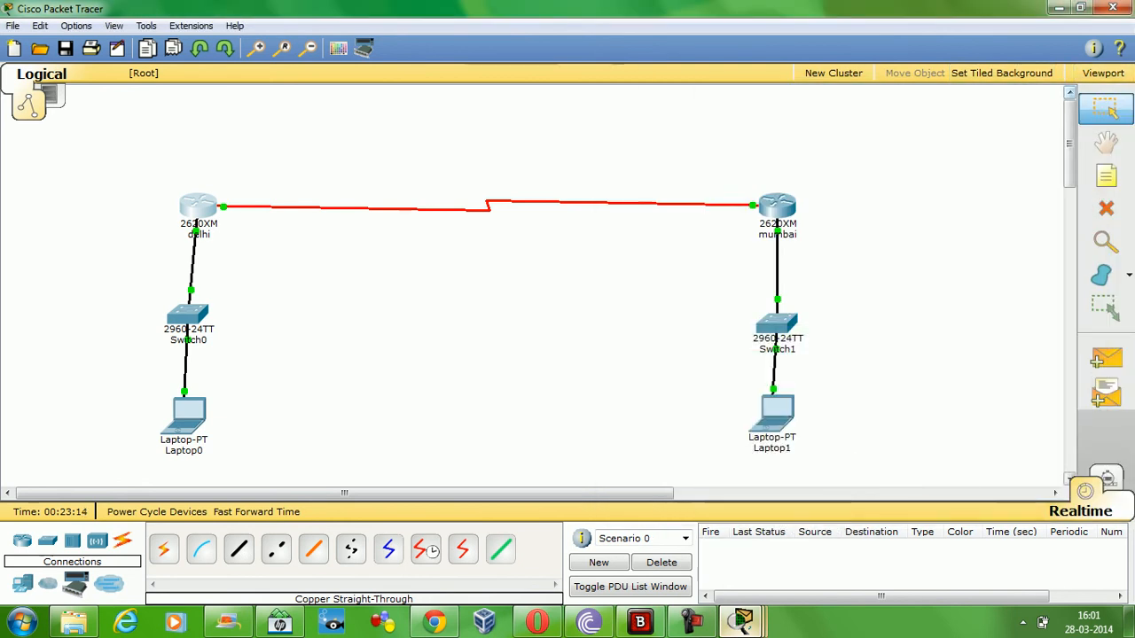
# - Send a simple PDU from Laptop1 to Laptop0 and select its entry in the scenario list
pyautogui.click(1105, 358)
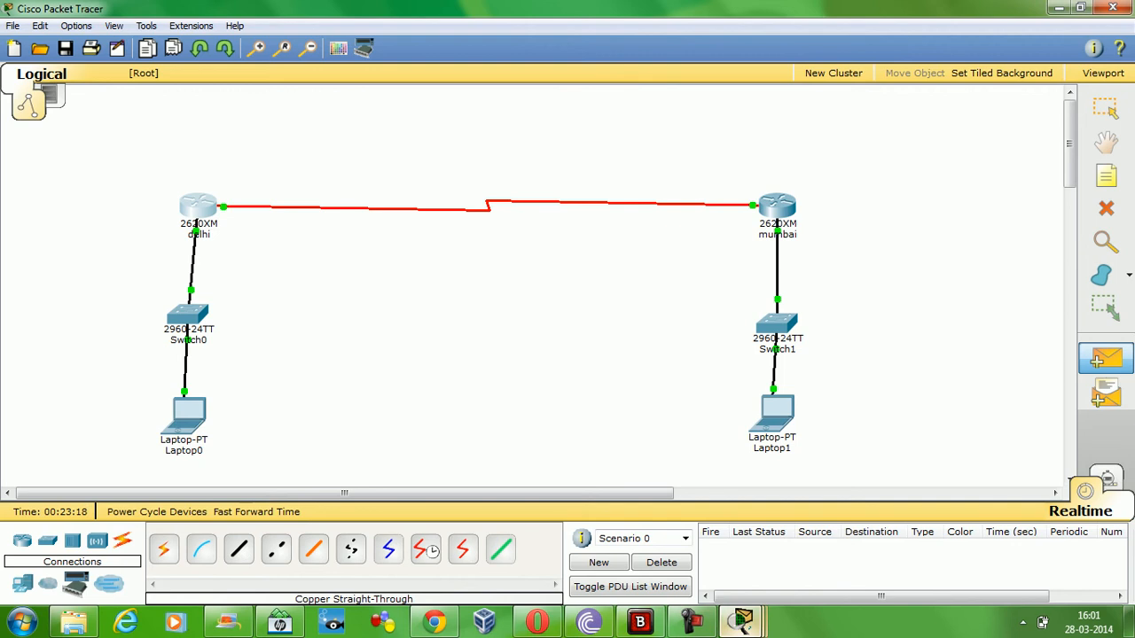
pyautogui.click(186, 416)
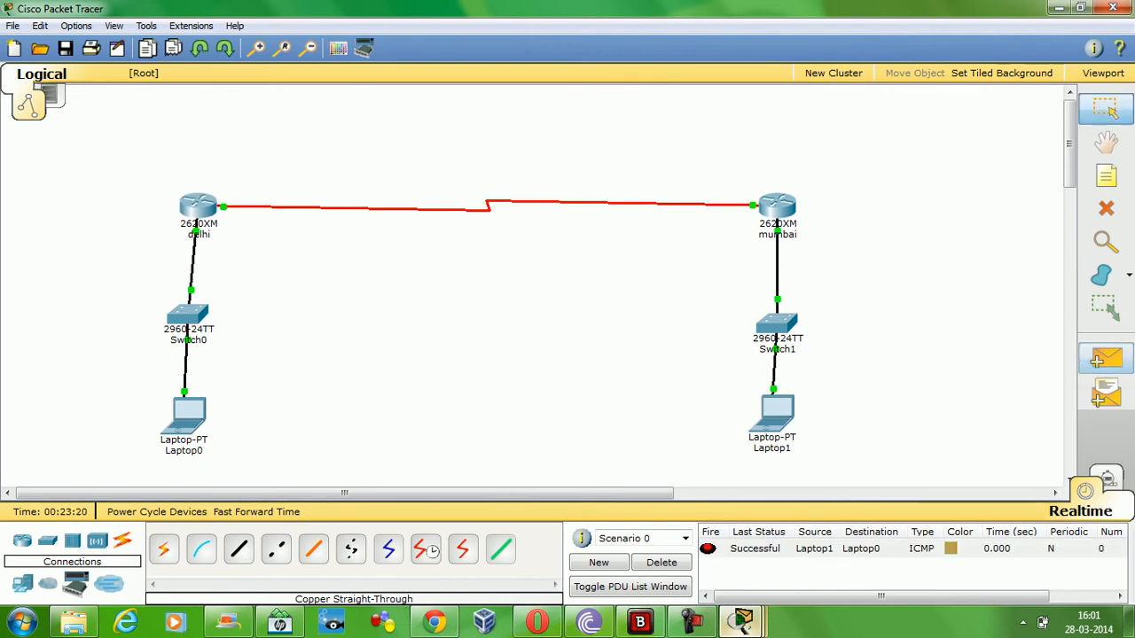
pyautogui.click(756, 549)
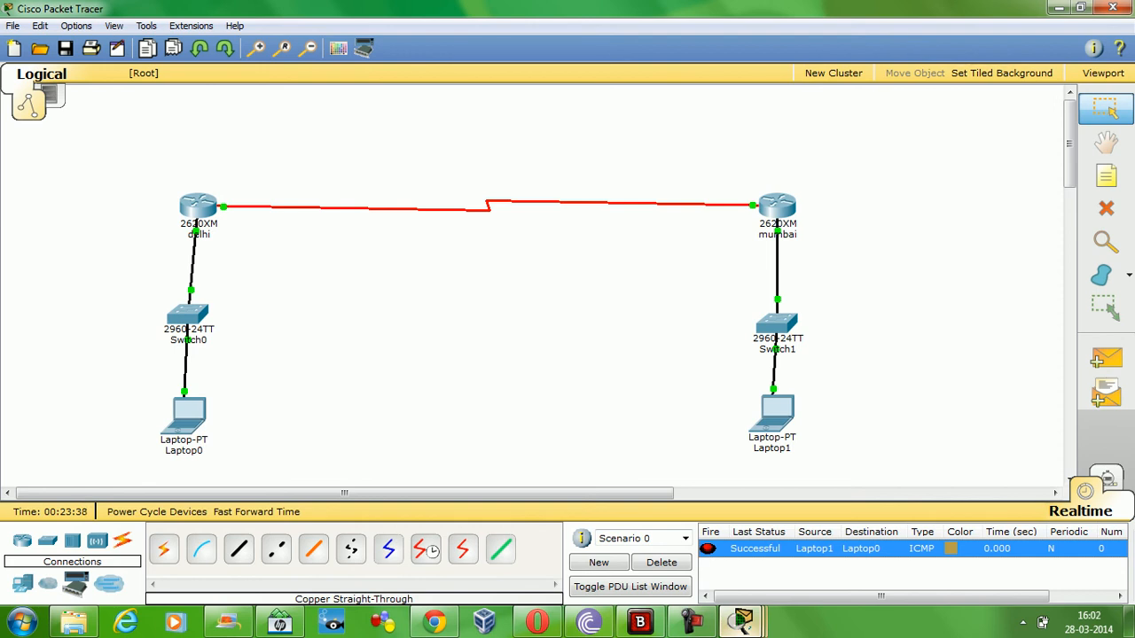
# - Switch to Simulation mode, select the Laptop1-to-Laptop0 ICMP packet and its event, and hide the event list
pyautogui.hotkey('shift', 's')
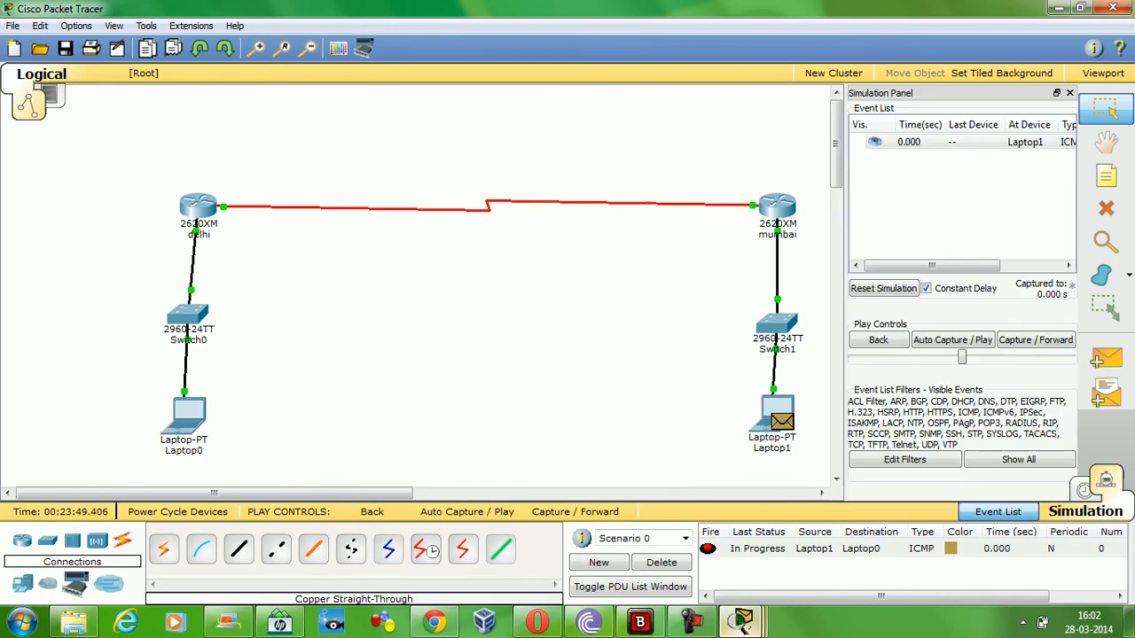
pyautogui.click(778, 549)
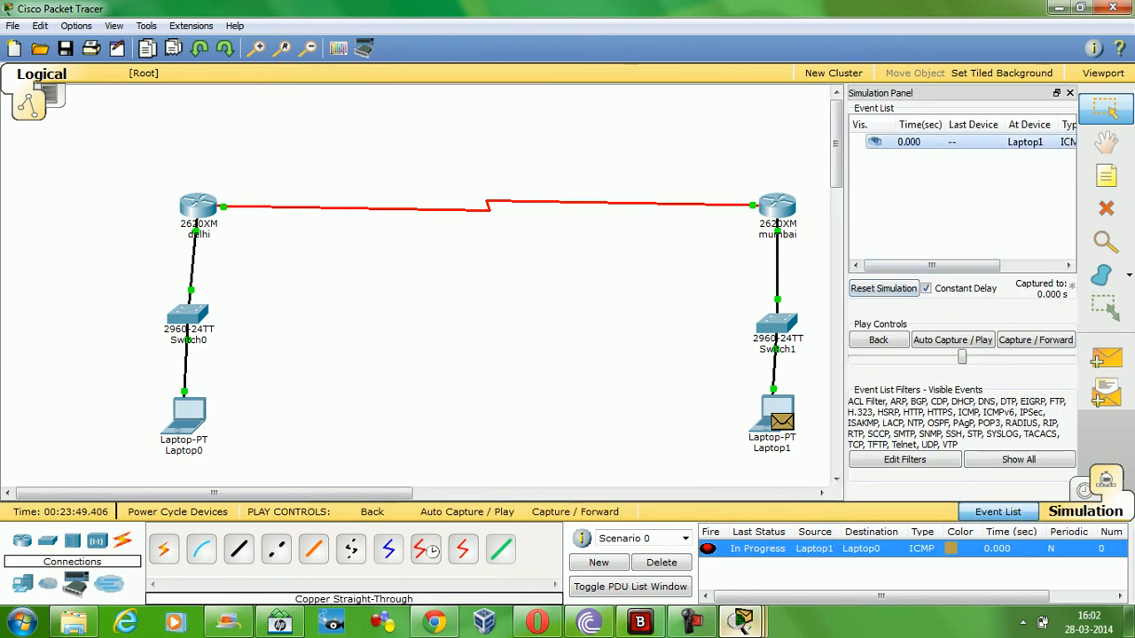
pyautogui.click(952, 142)
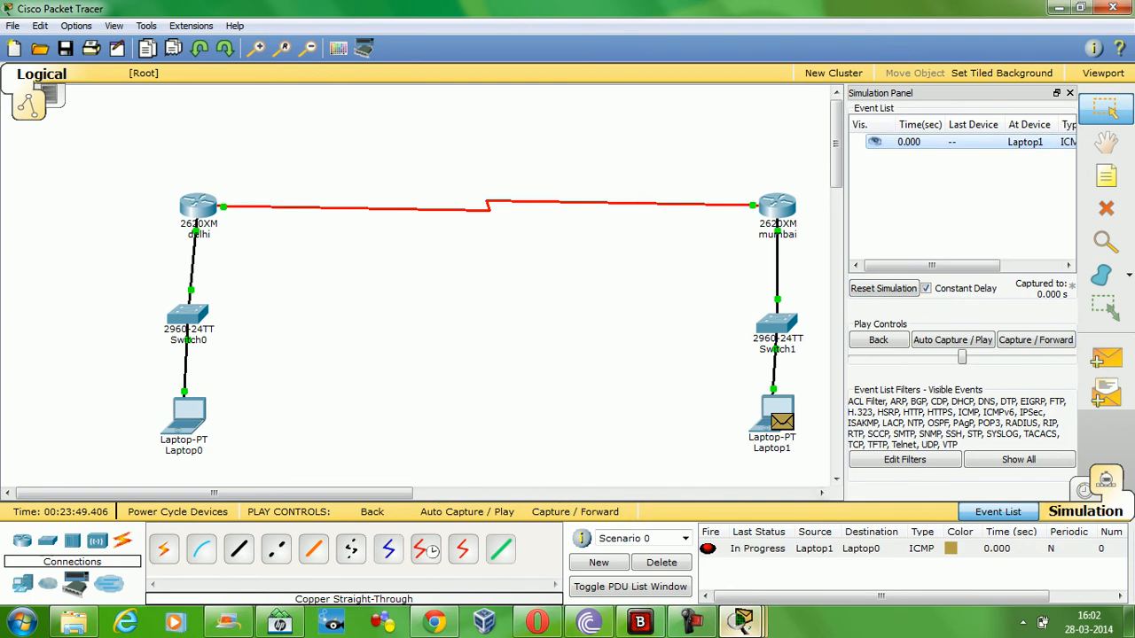
pyautogui.click(913, 549)
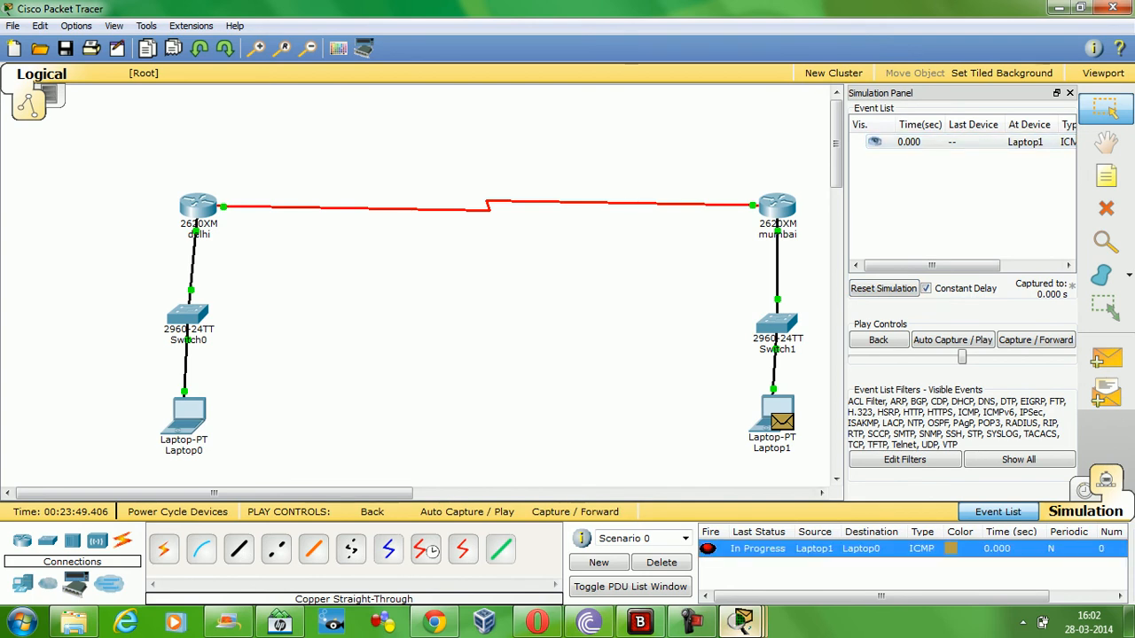
pyautogui.click(997, 512)
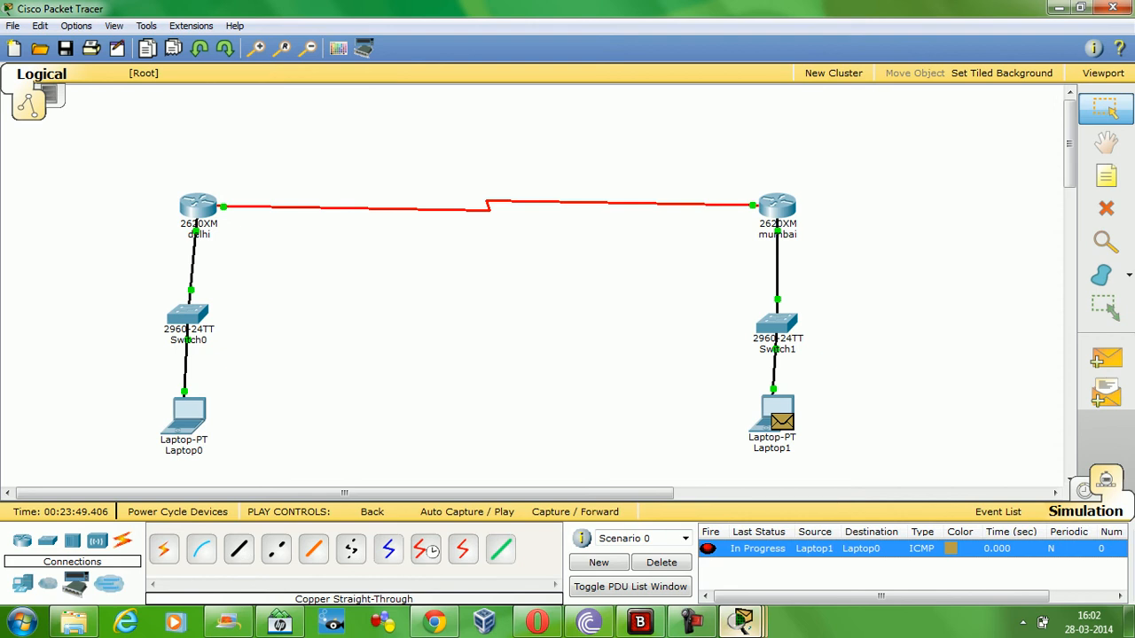
pyautogui.click(692, 622)
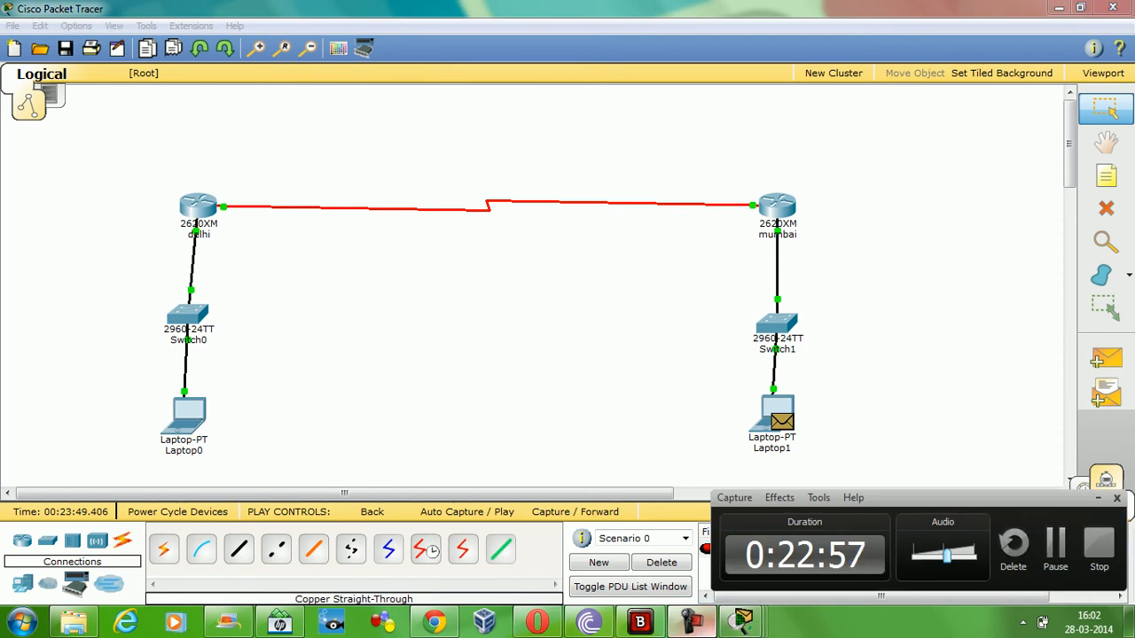